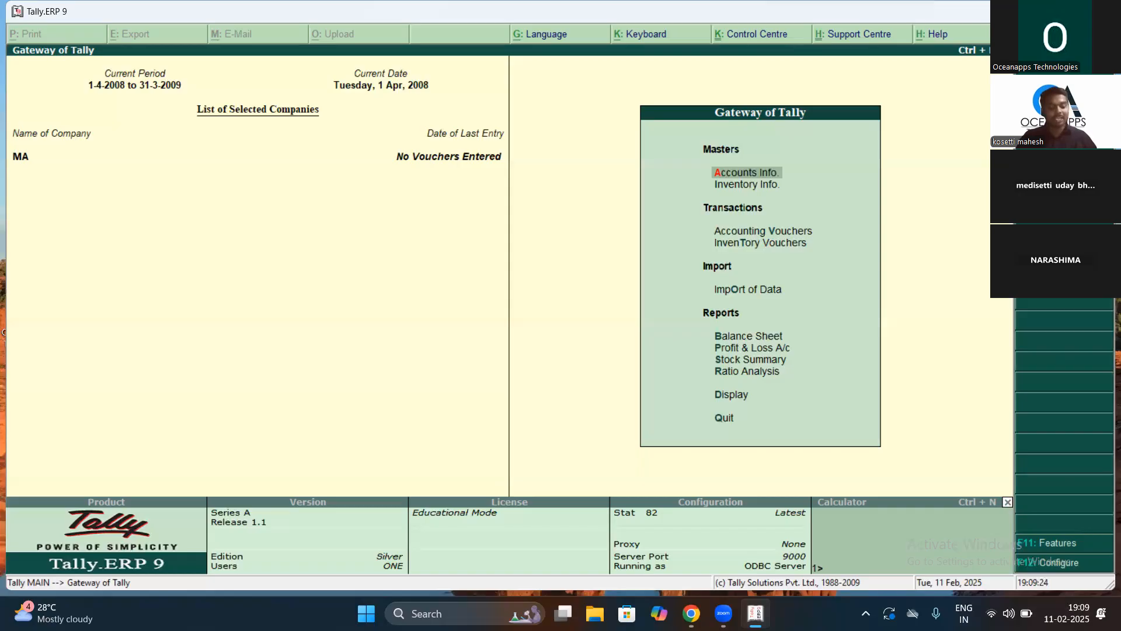
Step: Open the List of Companies from Company Info (Alt+F3), then close it without choosing one
key("alt+F3")
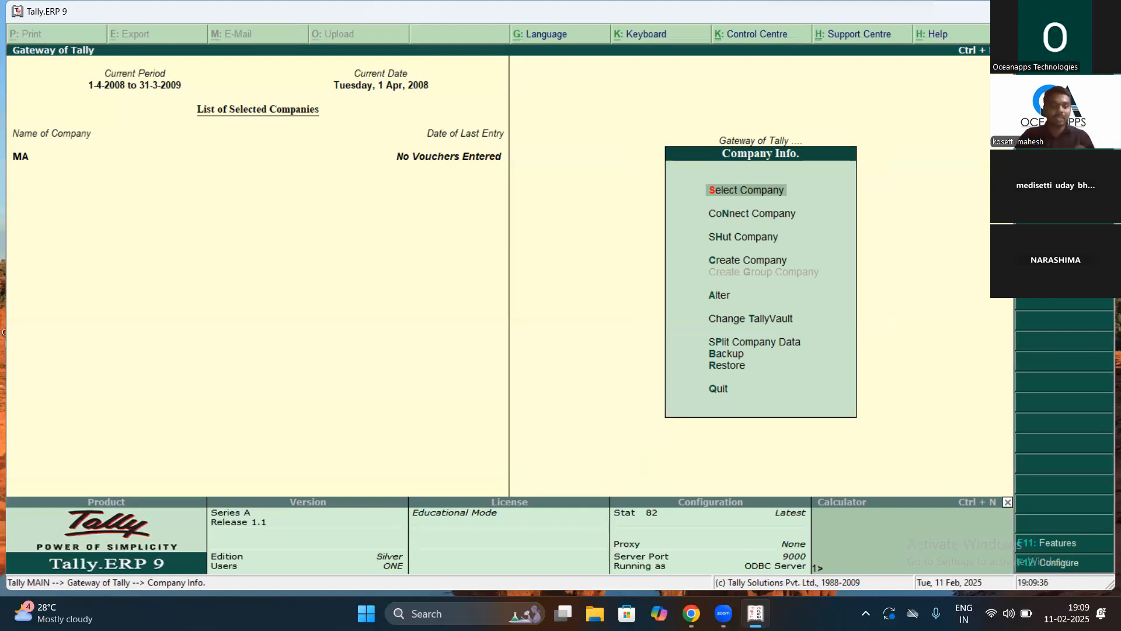
key("Escape")
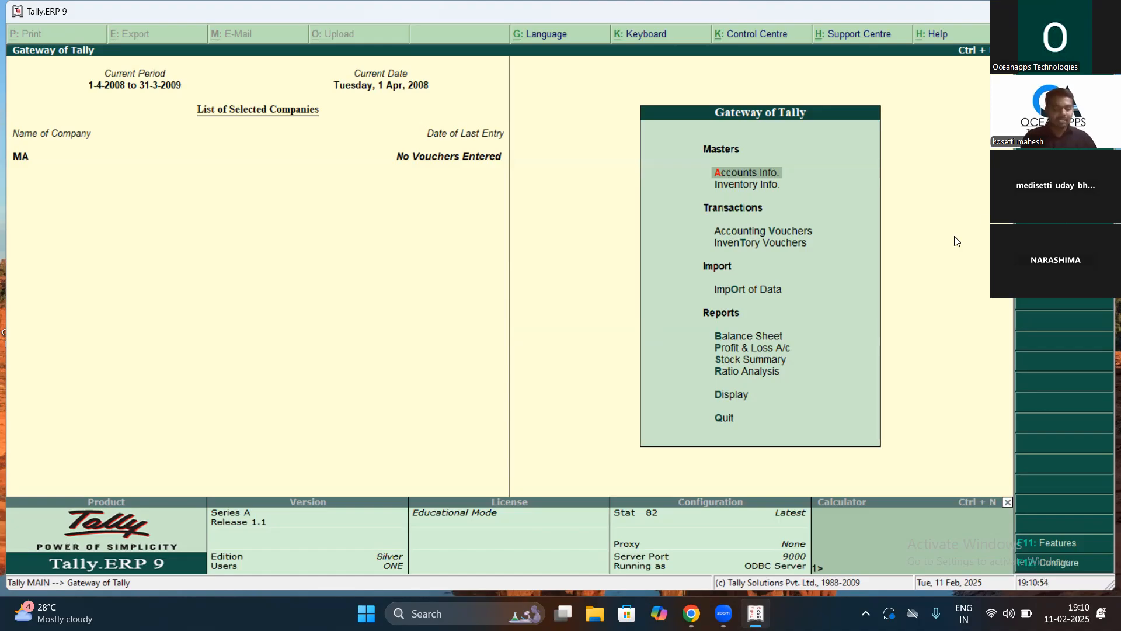
key("alt+F3")
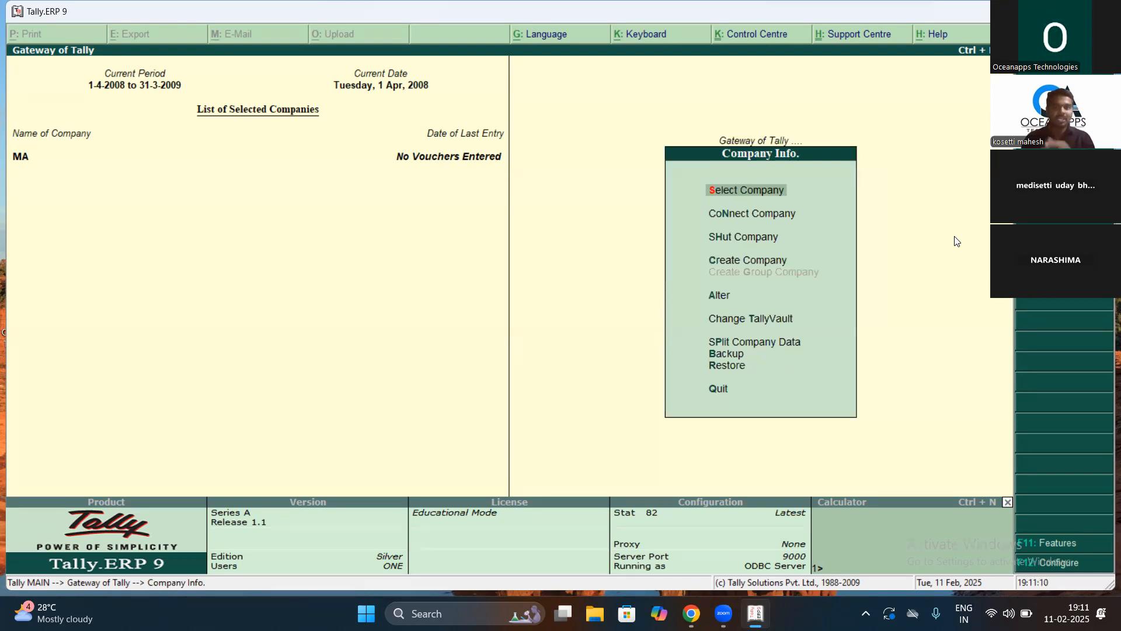
key("Down")
key("Down")
key("Down")
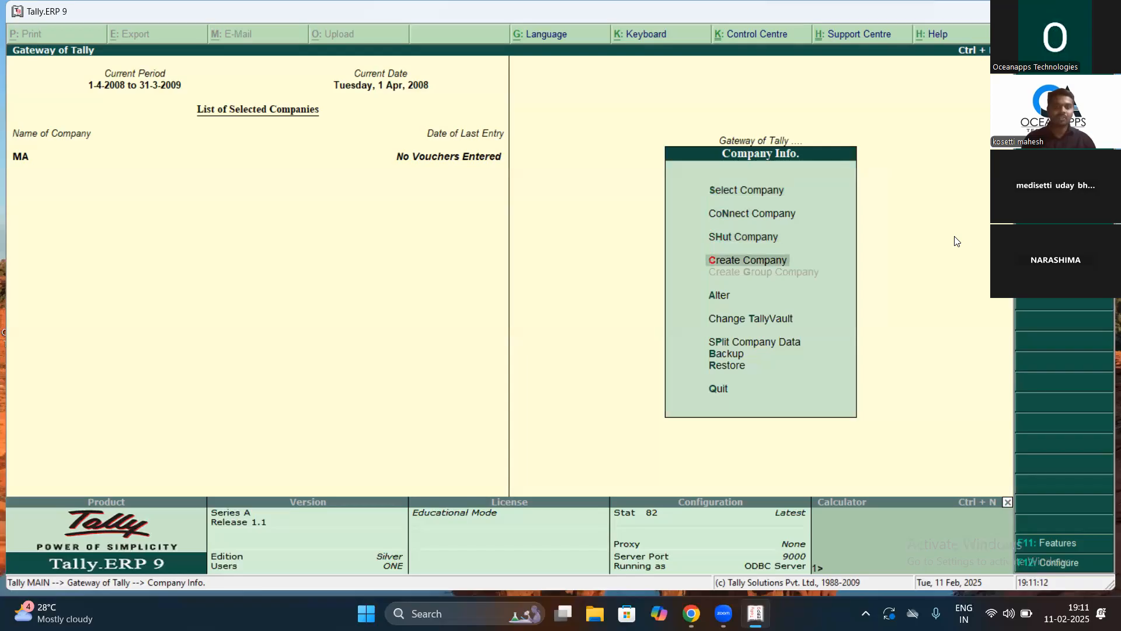
key("Up")
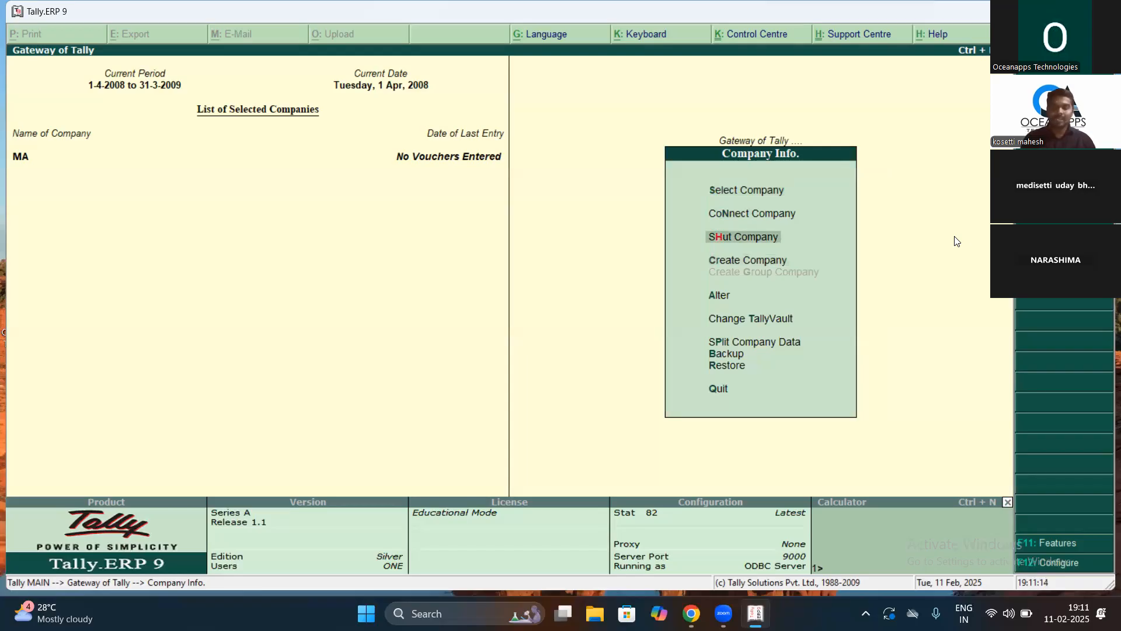
key("Up")
key("Up")
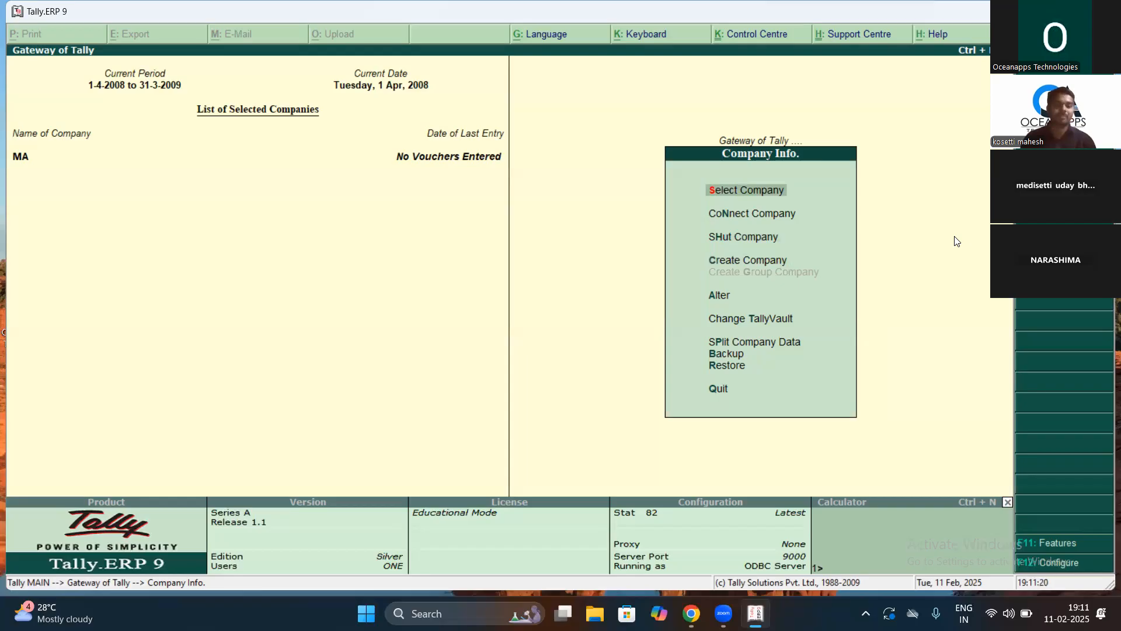
key("Return")
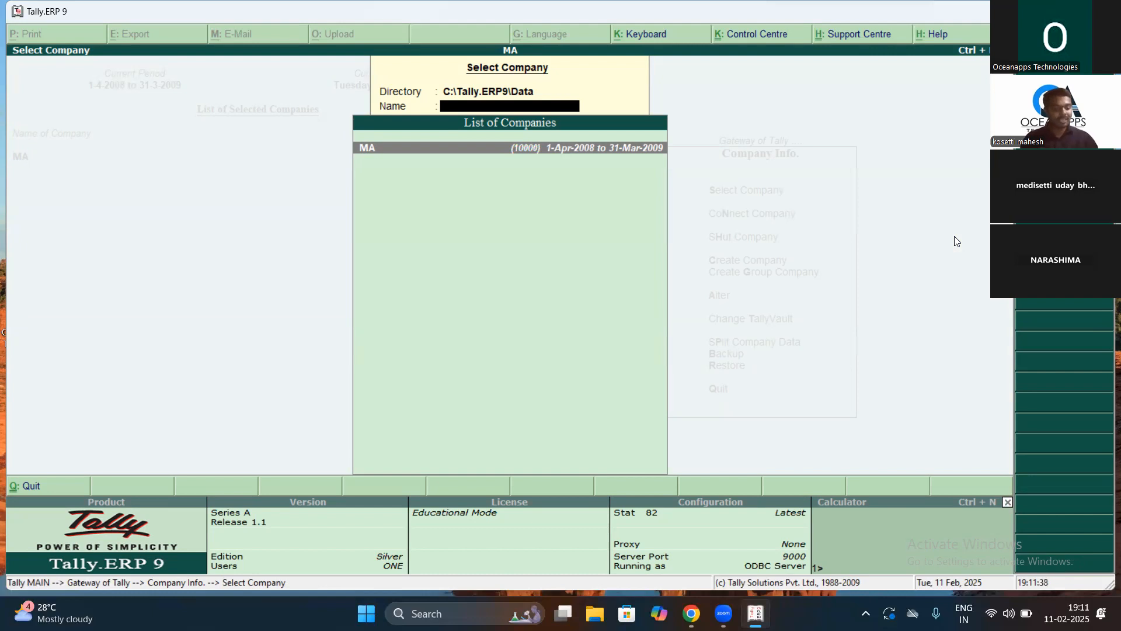
key("Escape")
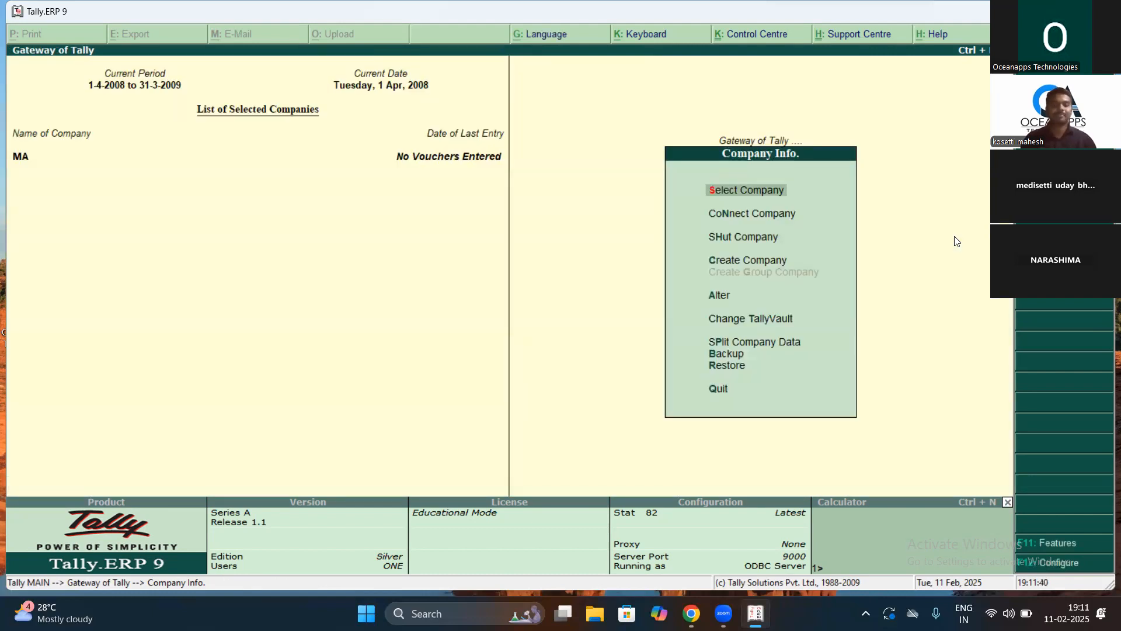
Step: Highlight Connect Company in the Company Info menu
key("Down")
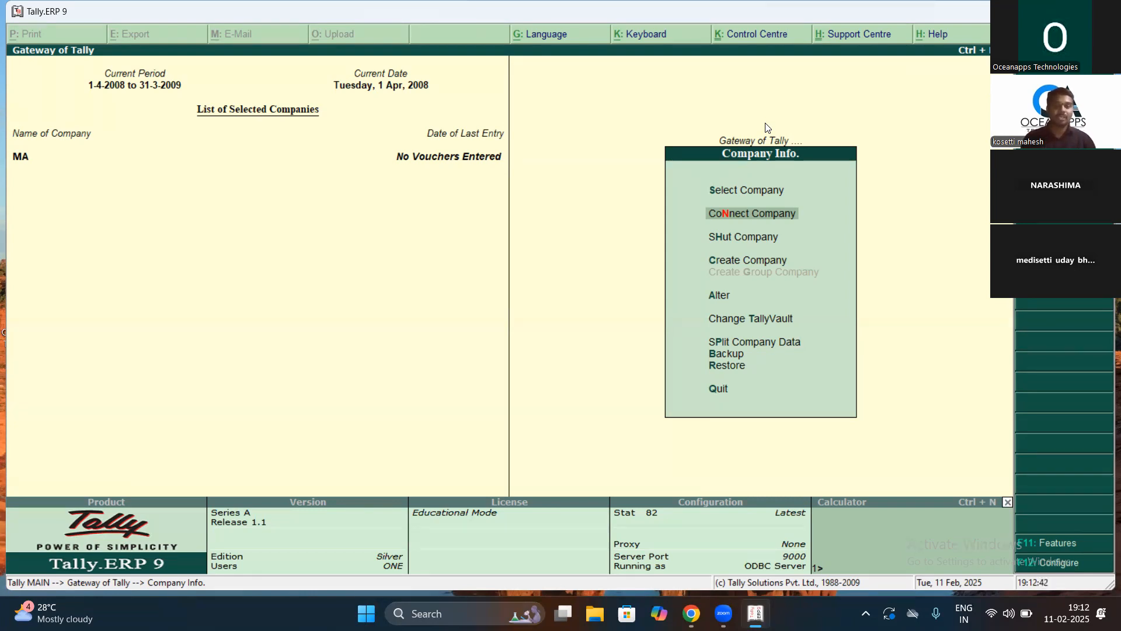
Step: Move past Shut, Create and Alter Company, then return to Gateway of Tally
key("Down")
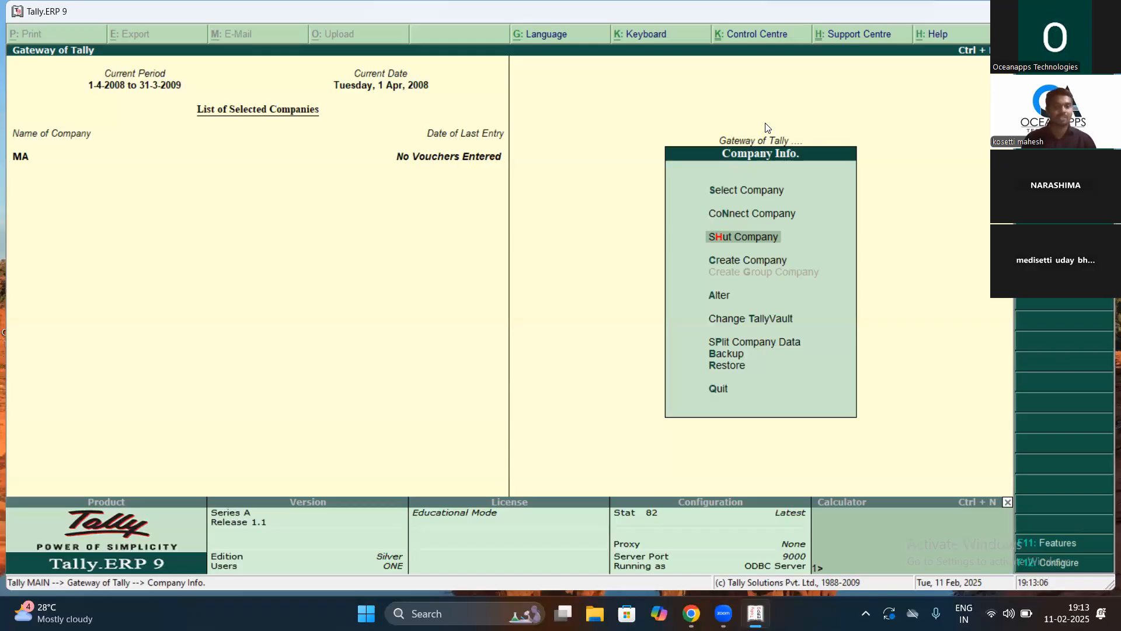
key("Down")
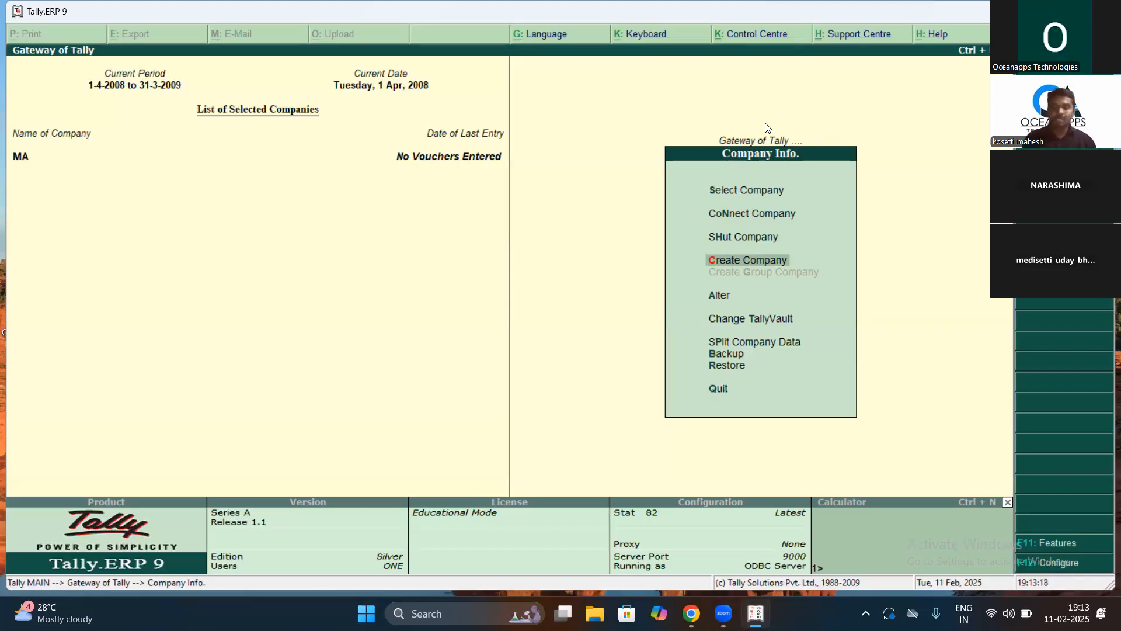
key("Down")
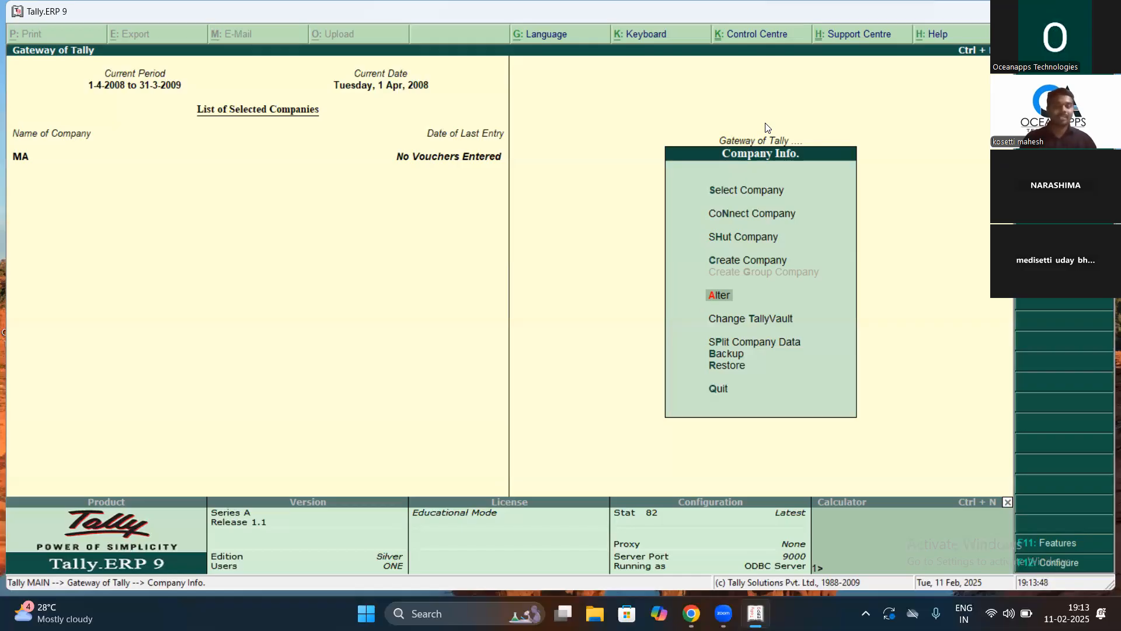
key("Escape")
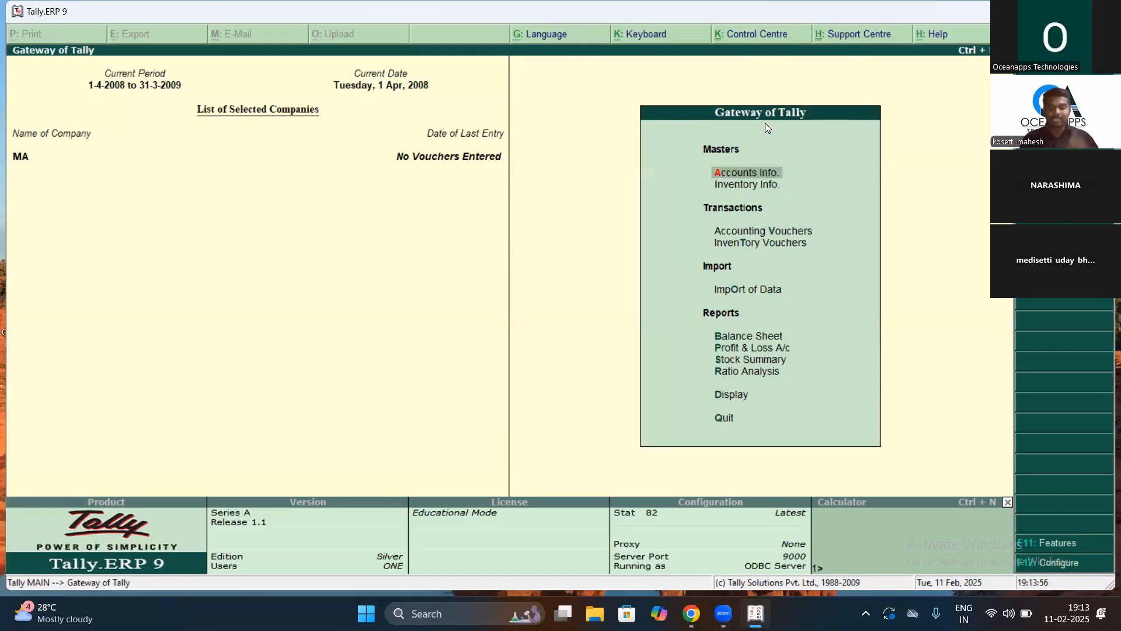
Step: Quit Tally.ERP 9 by confirming the Quit prompt
key("Escape")
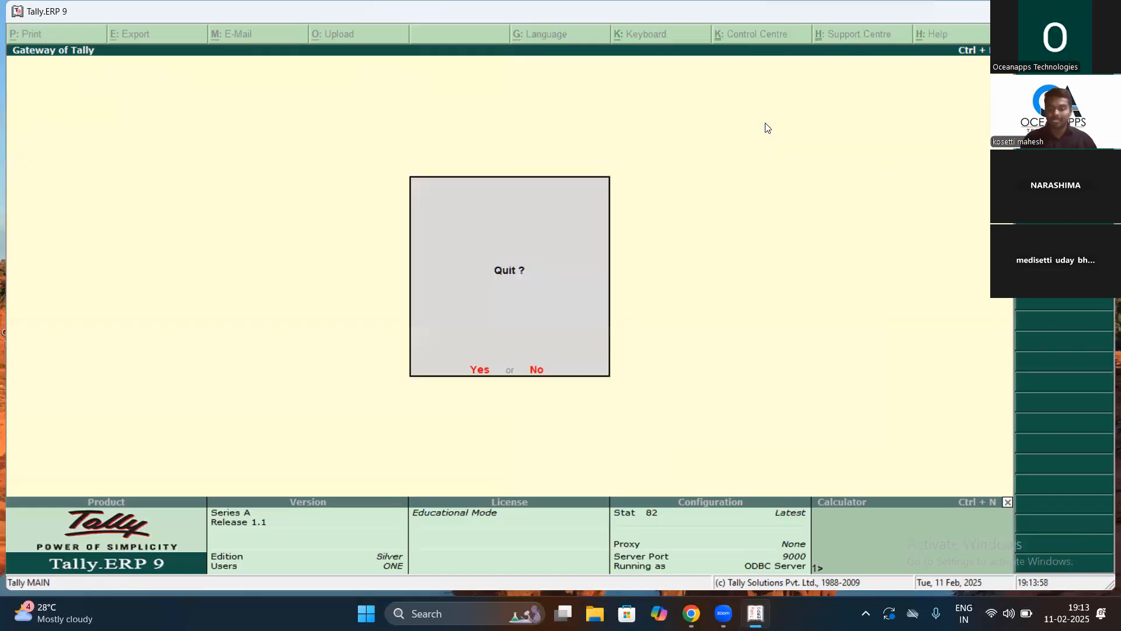
key("Return")
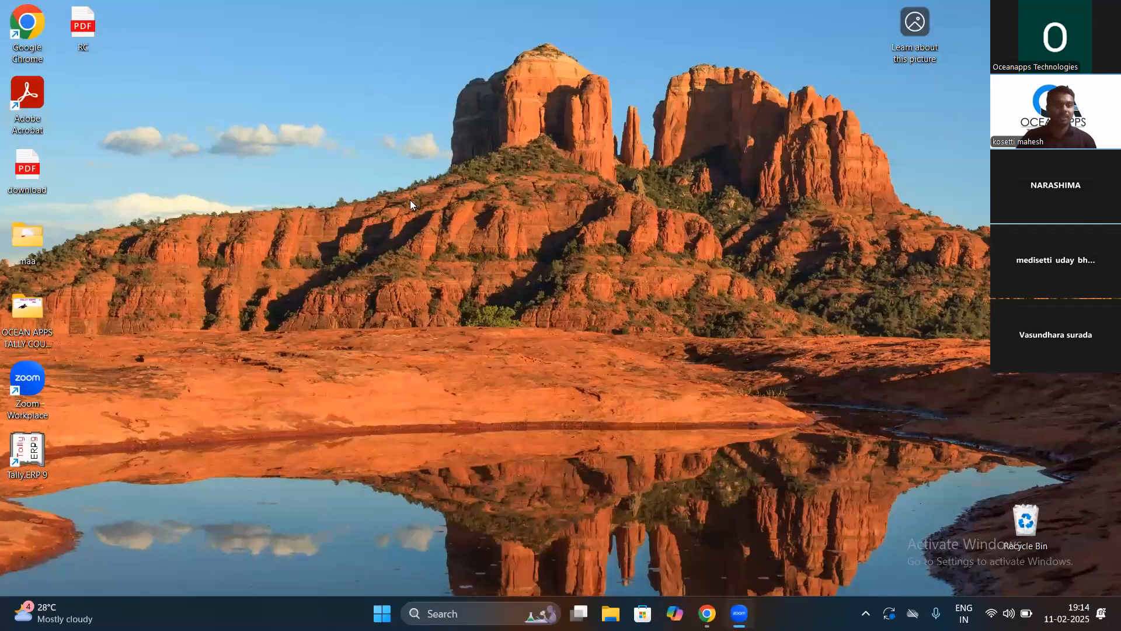
Step: Relaunch Tally.ERP 9 from the desktop icon and highlight Work in Educational Mode
double_click(28, 453)
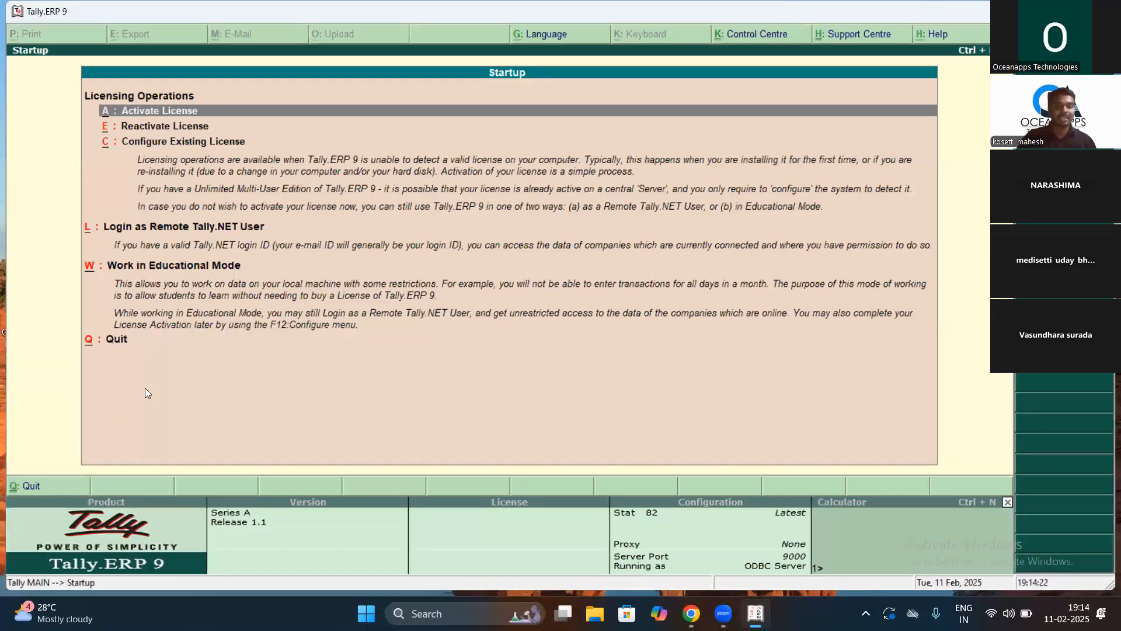
key("Down")
key("Down")
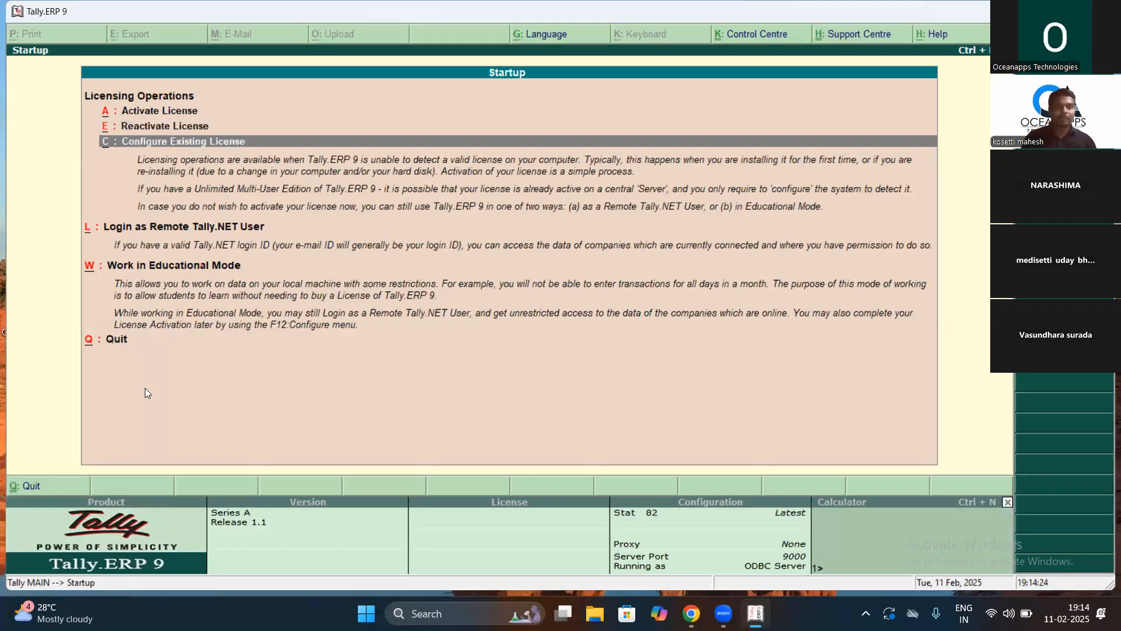
key("Up")
key("Up")
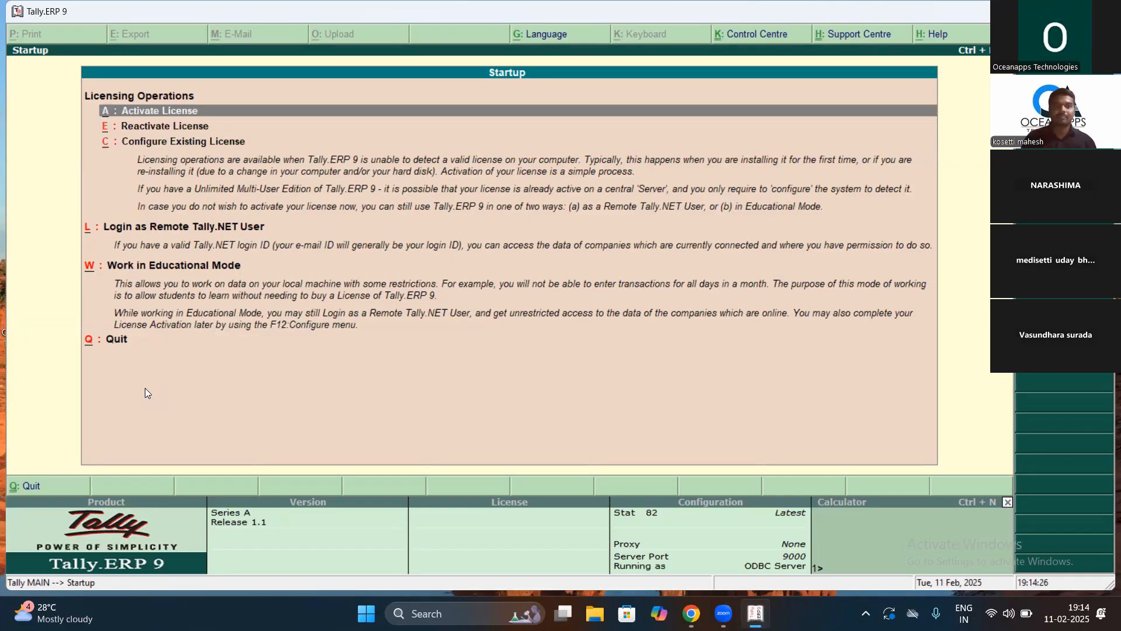
key("Down")
key("Down")
key("Down")
key("Down")
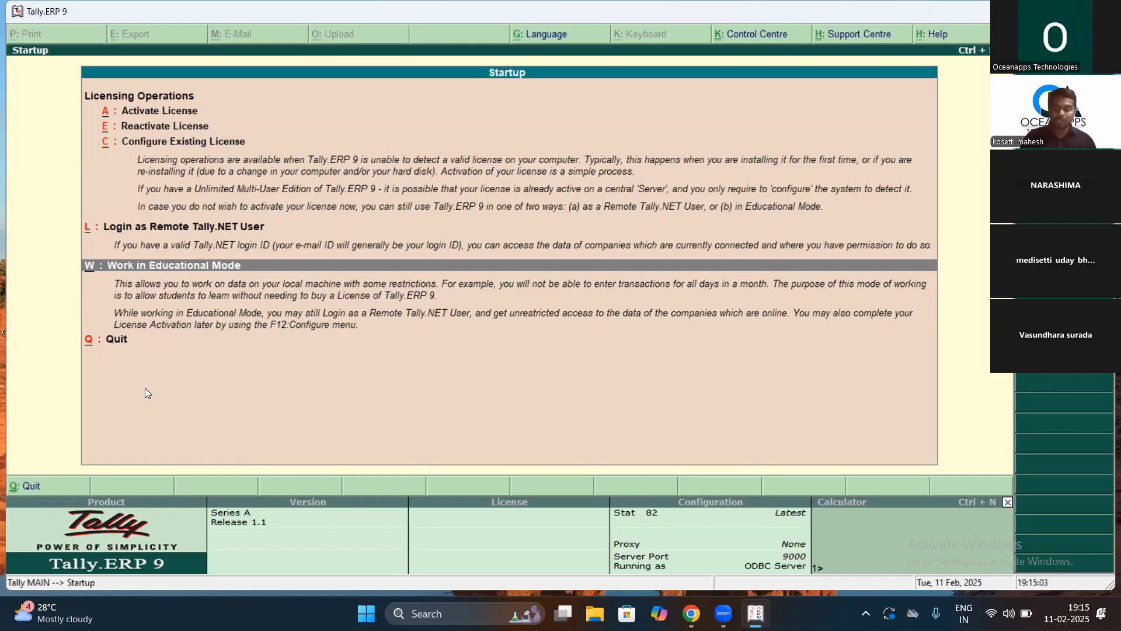
Step: Start Educational Mode as Silver Edition (Single User), loading company MA
key("w")
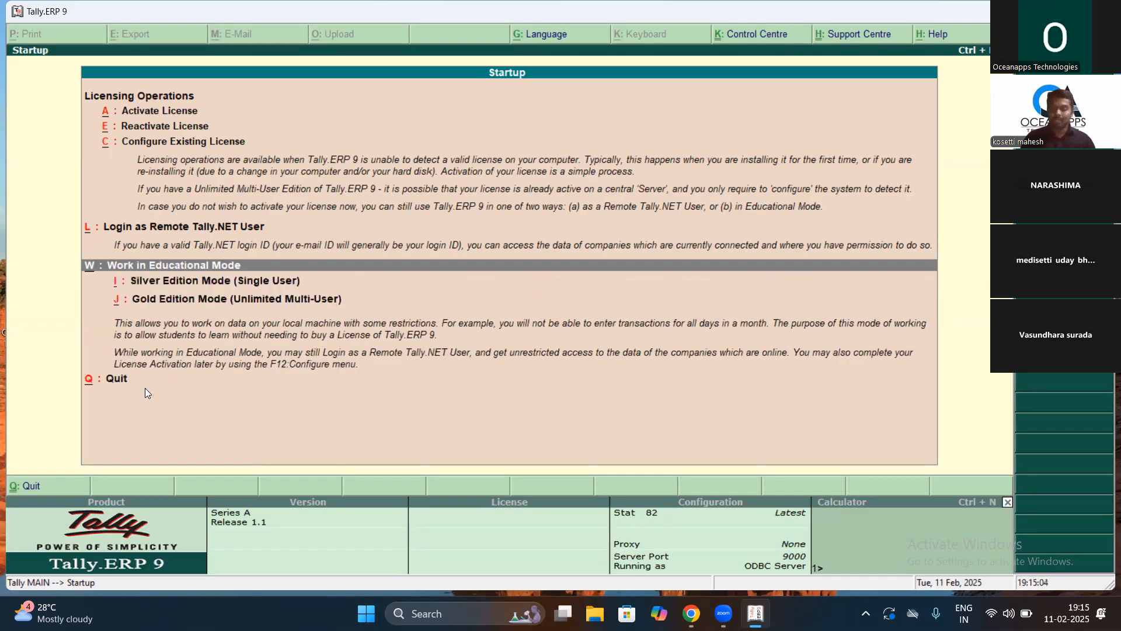
key("Down")
key("Return")
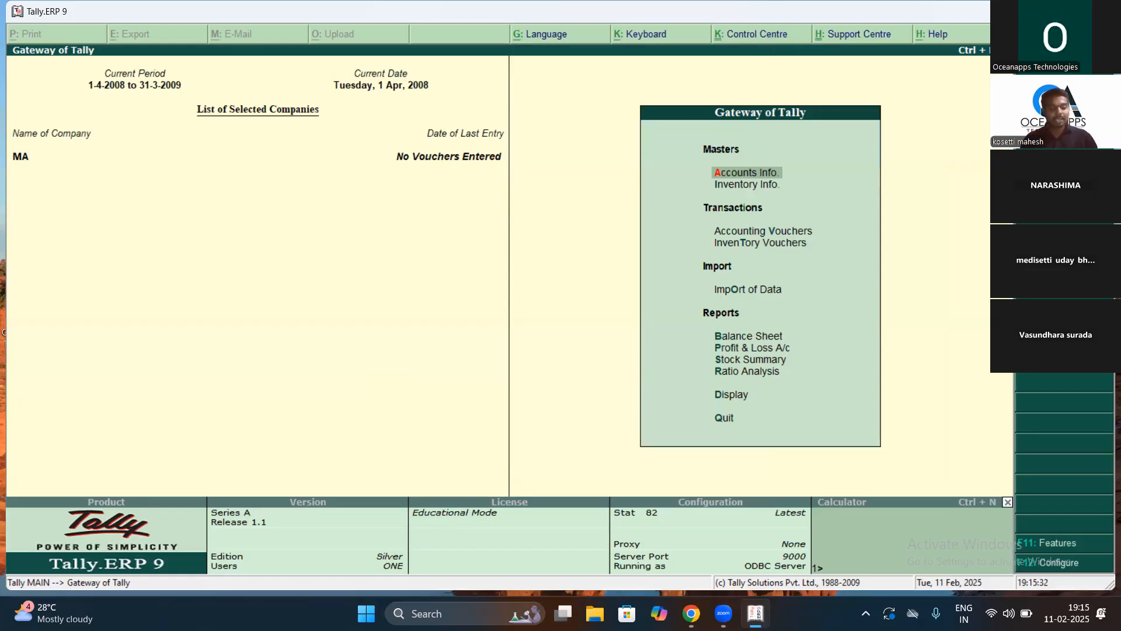
key("alt+F3")
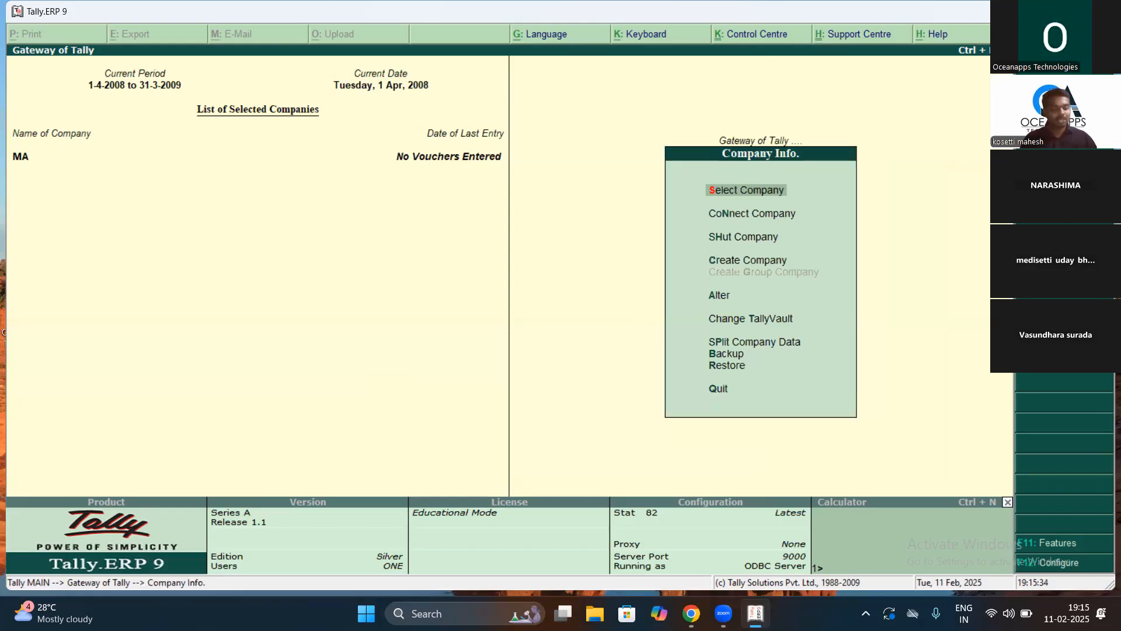
key("Escape")
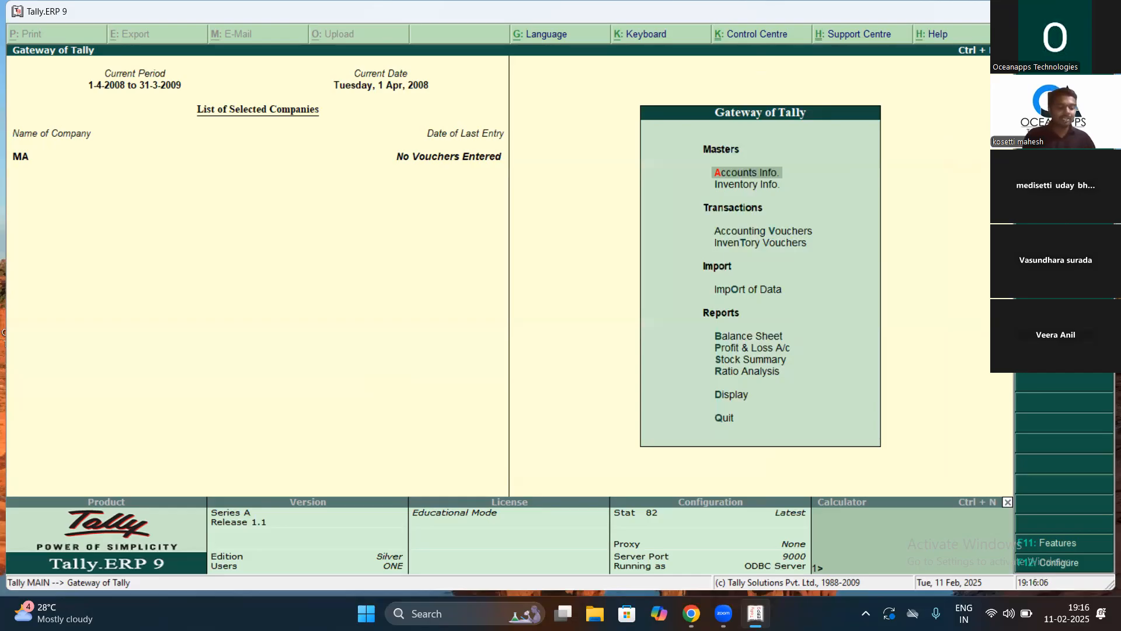
Step: Open Create Company from the Alt+F3 Company Info menu
key("alt+F3")
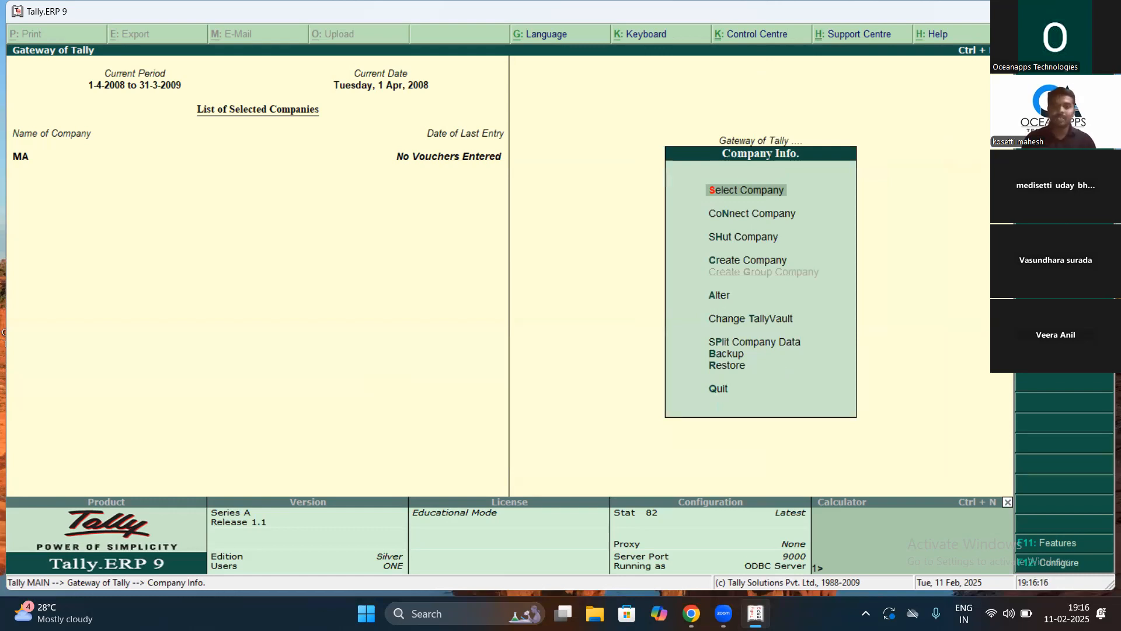
key("Down")
key("Down")
key("Down")
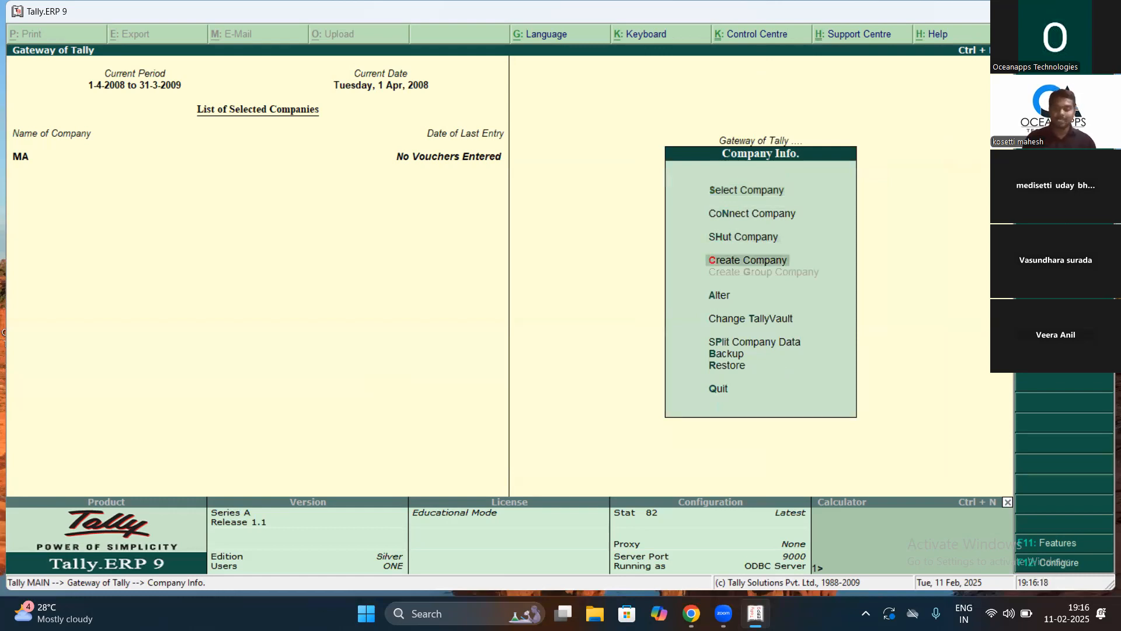
key("Return")
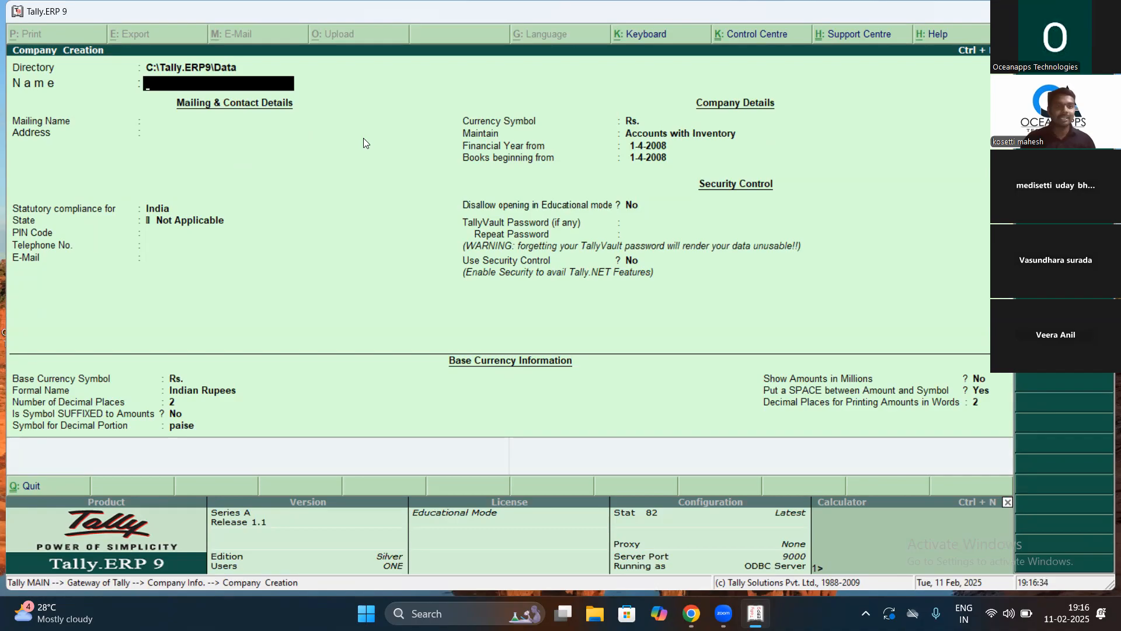
Step: Move up to the data directory field, then minimize the Tally.ERP 9 window
key("Up")
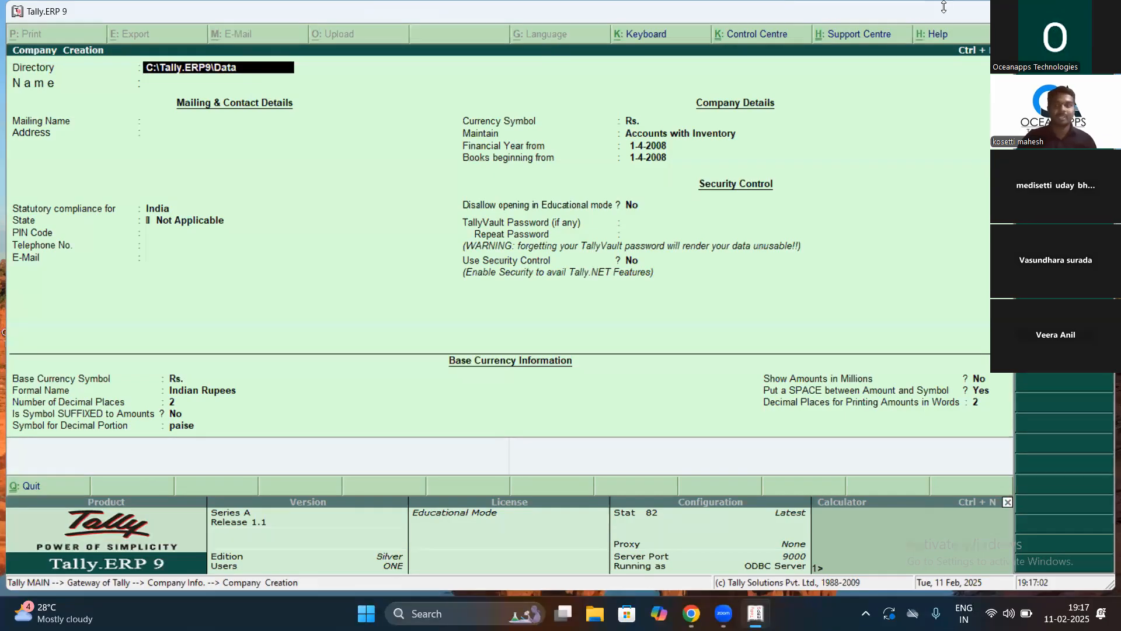
left_click(1030, 11)
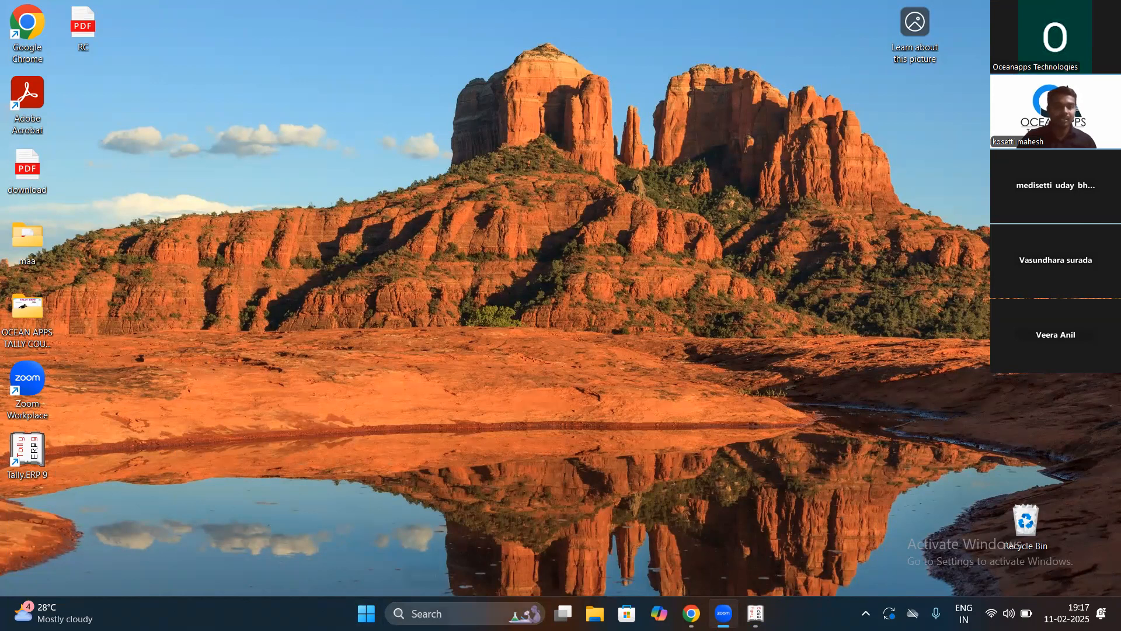
Step: Open File Explorer from the taskbar and go to Local Disk (C:)
key("super")
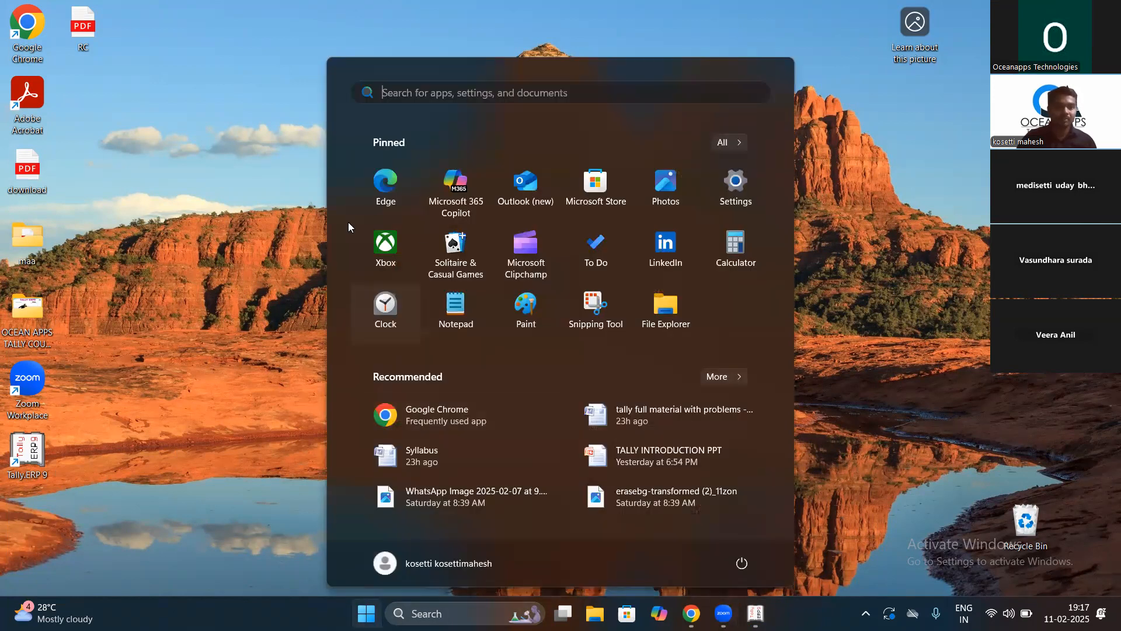
left_click(208, 157)
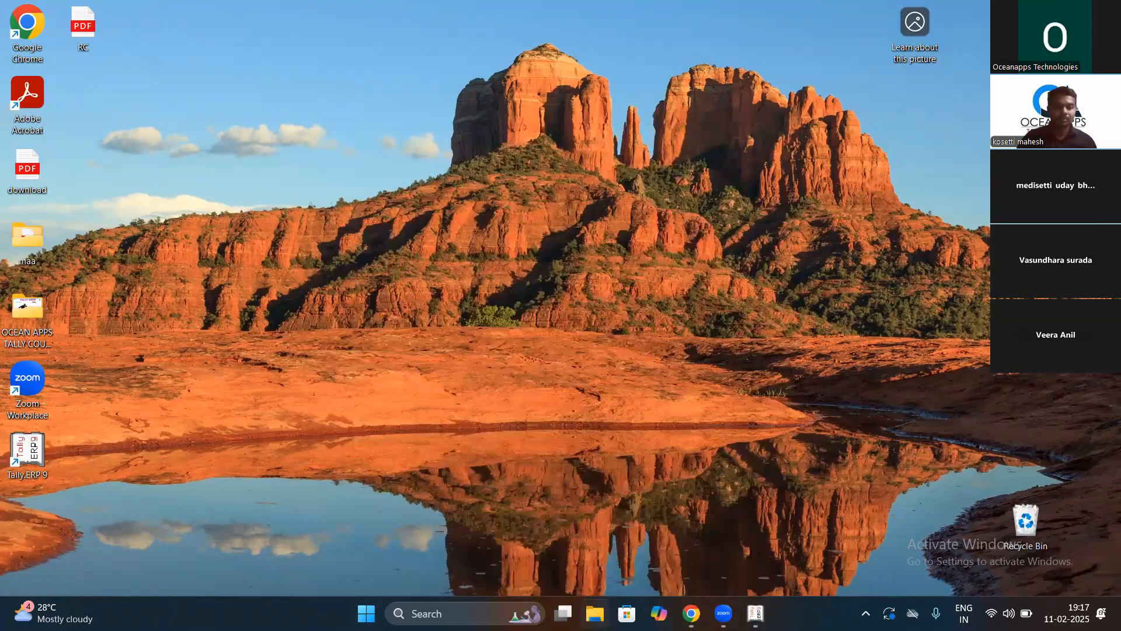
left_click(594, 613)
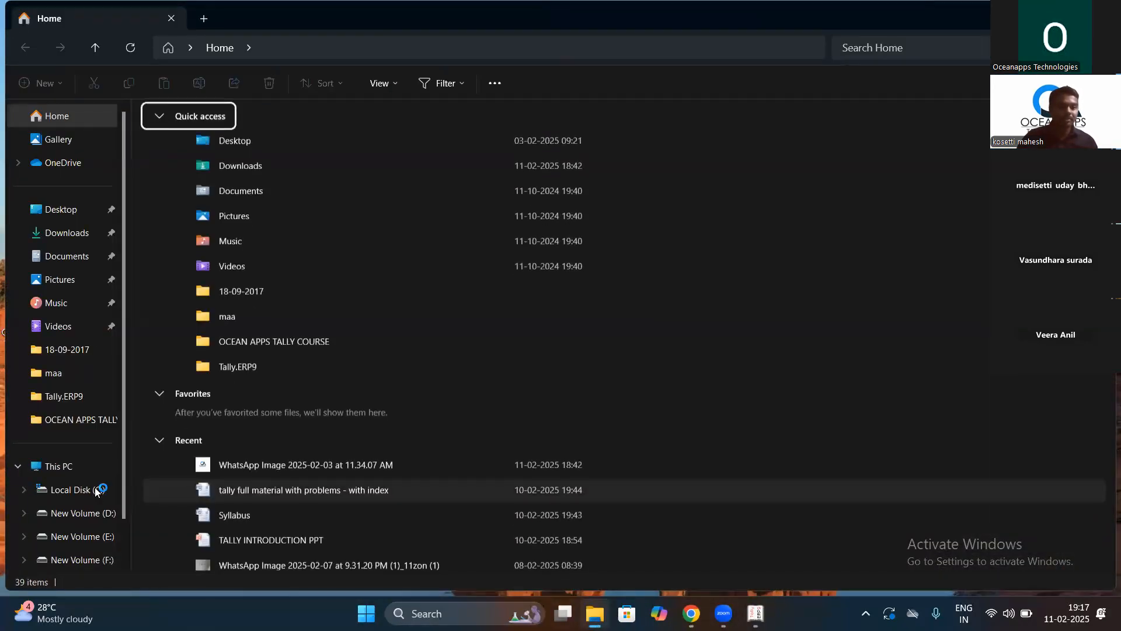
left_click(97, 491)
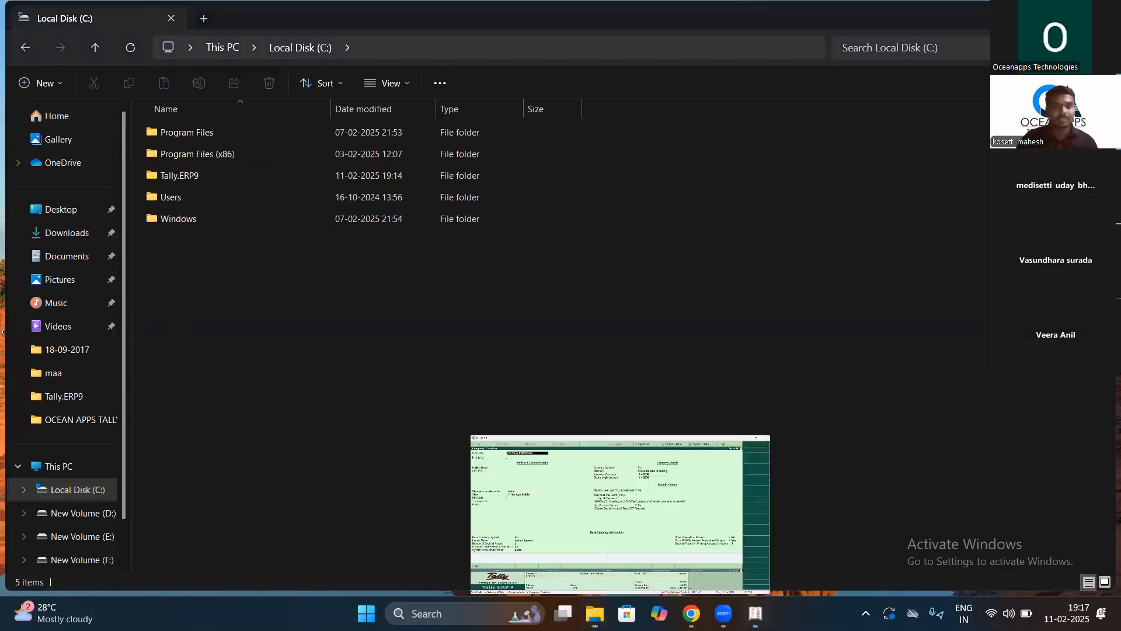
Step: Browse to C:\Tally.ERP9\Data and right-click the 10000 company folder
left_click(755, 613)
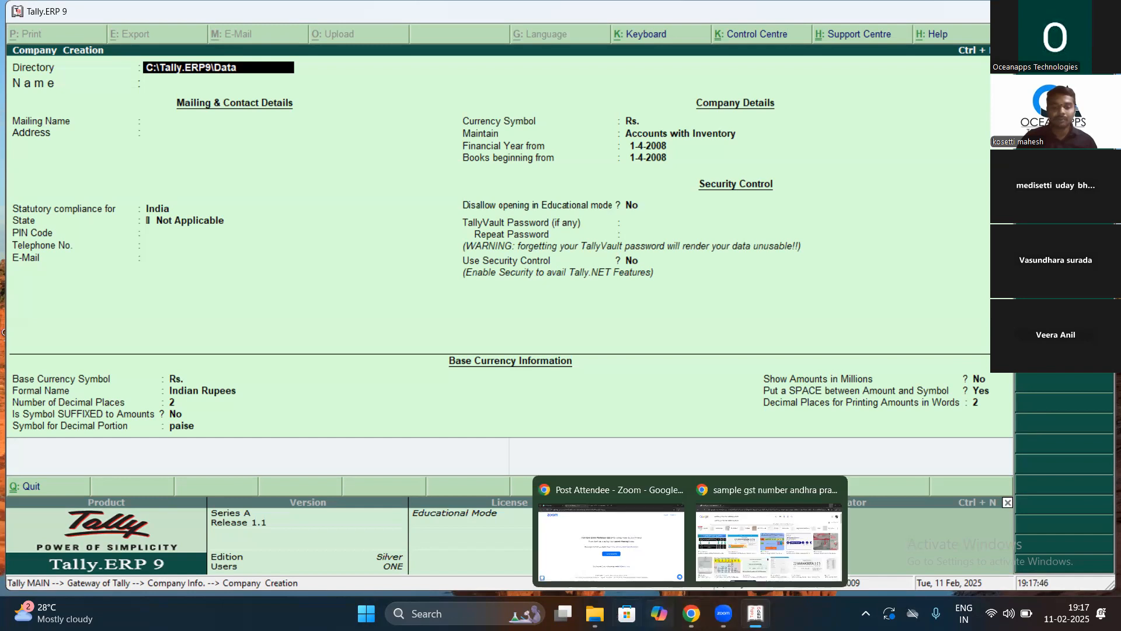
left_click(595, 613)
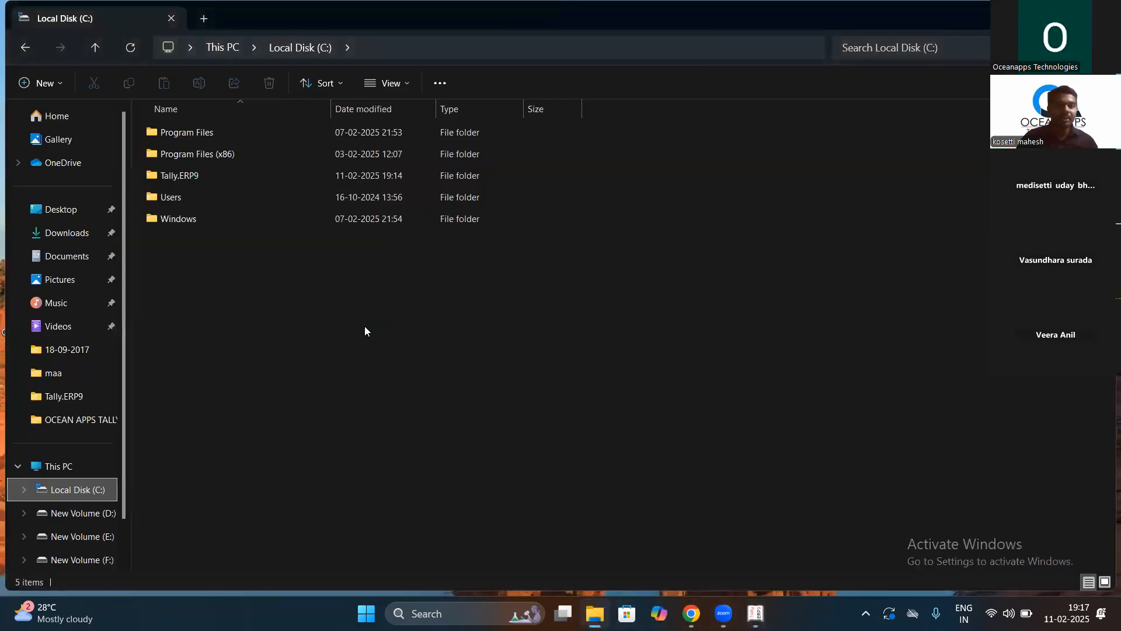
double_click(215, 175)
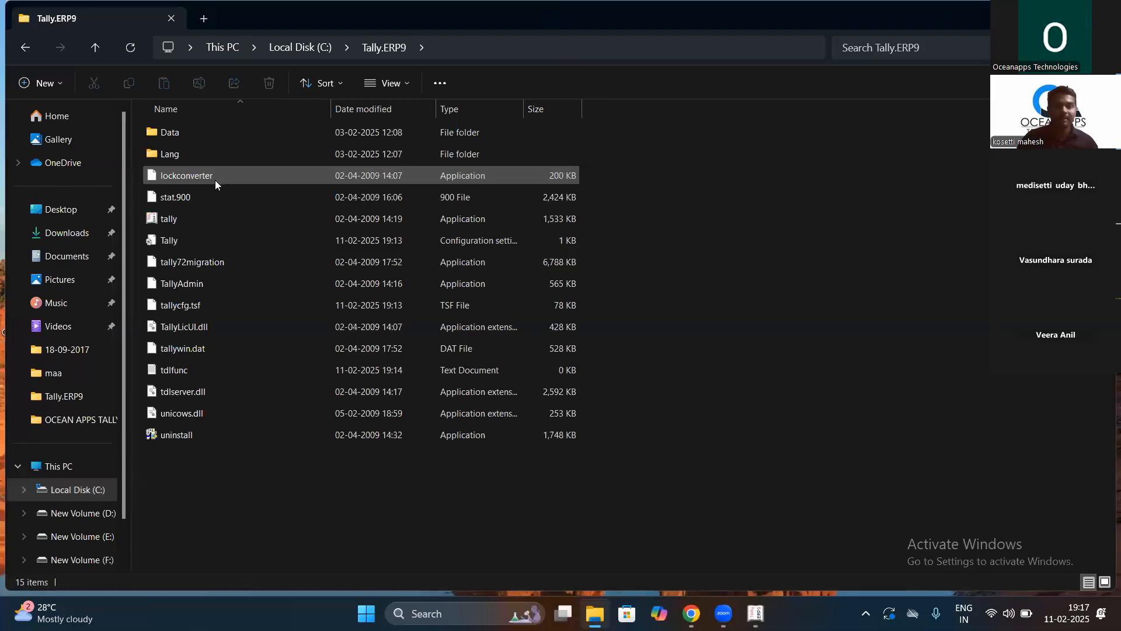
double_click(189, 136)
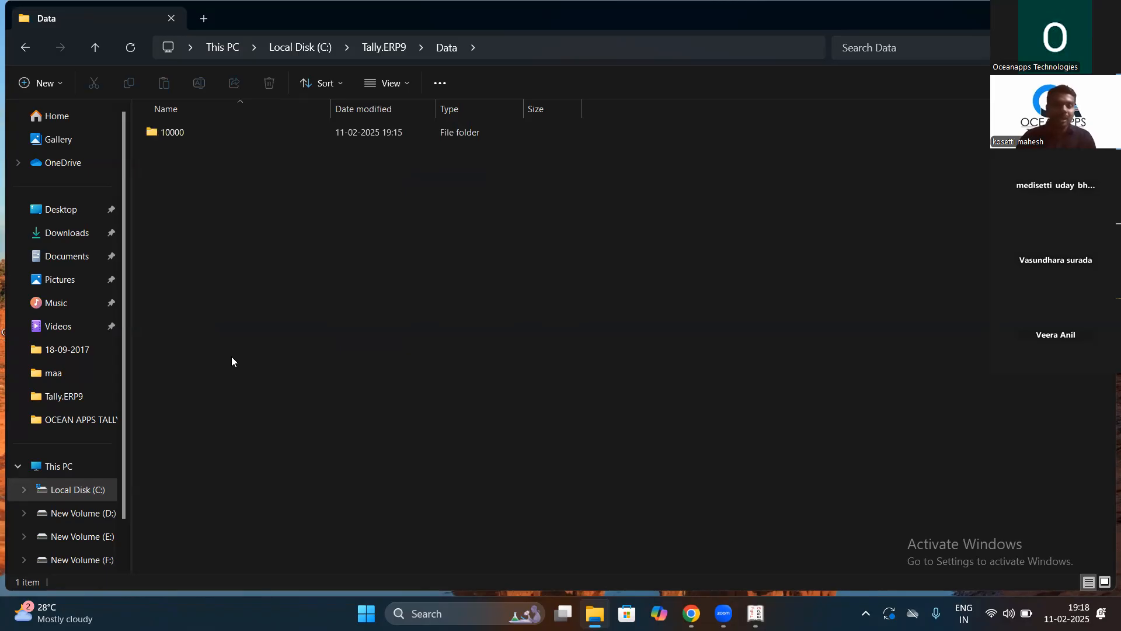
left_click(172, 132)
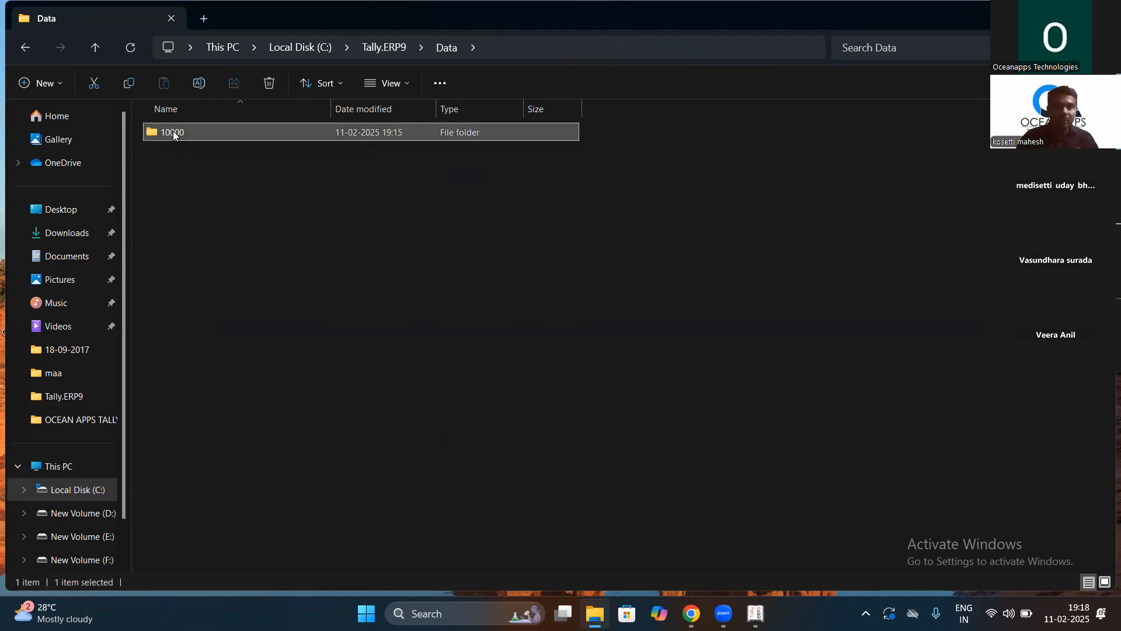
right_click(172, 133)
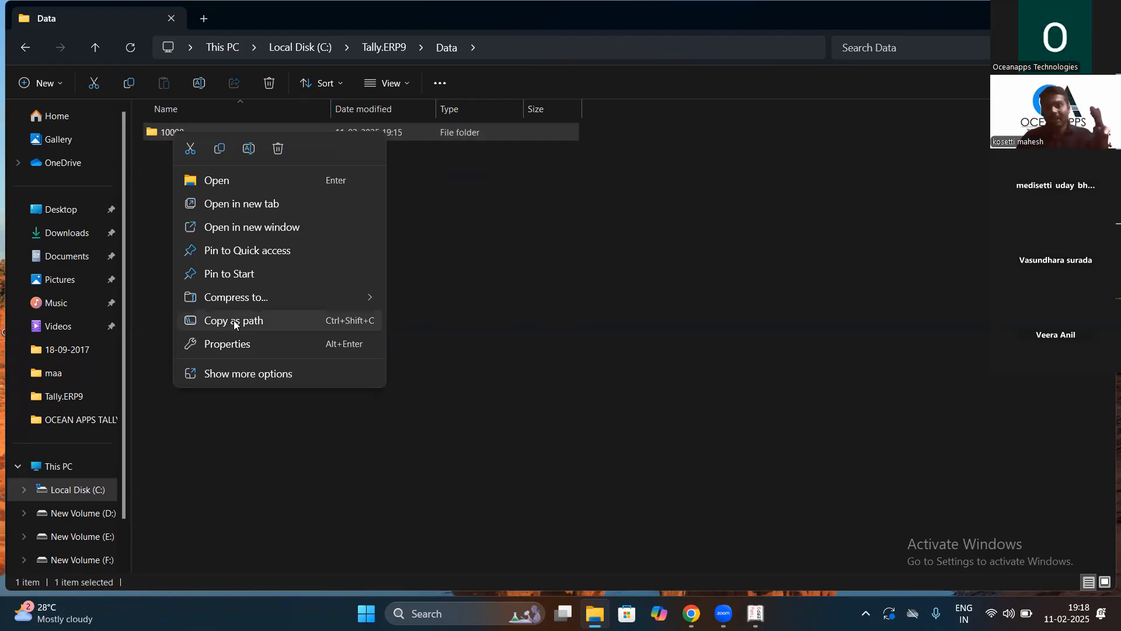
Step: Dismiss the 10000 folder's menu, clear its selection, and return to Tally's Company Creation screen
left_click(505, 238)
left_click(502, 237)
left_click(755, 614)
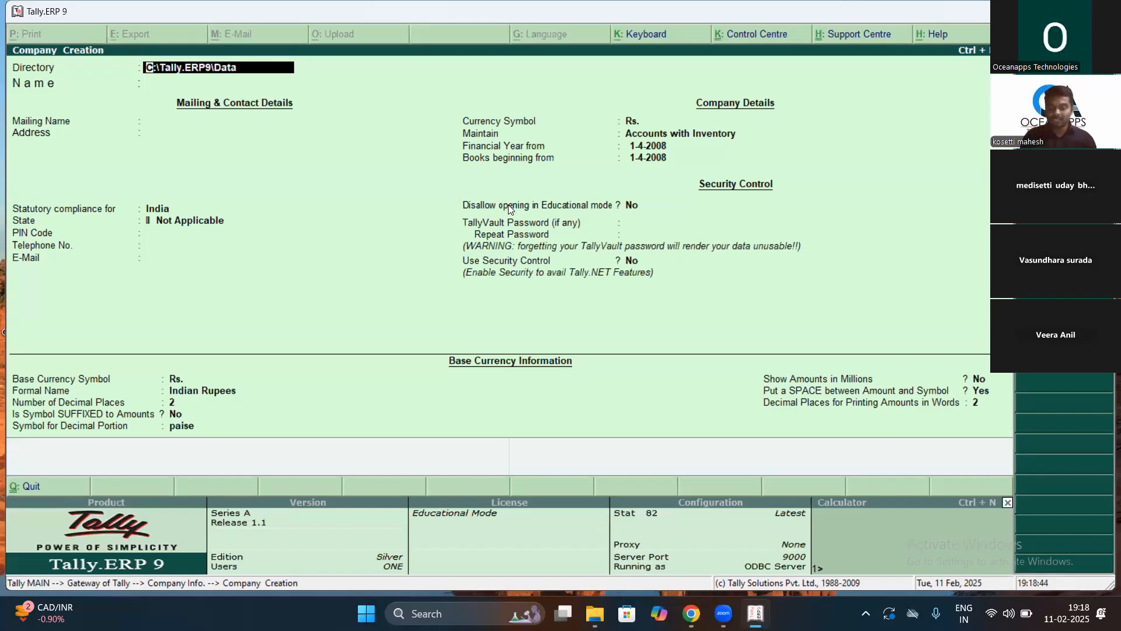
Step: Enter 'Oceanapps Techonologes Pvt Ltd' as the new company's name
key("Return")
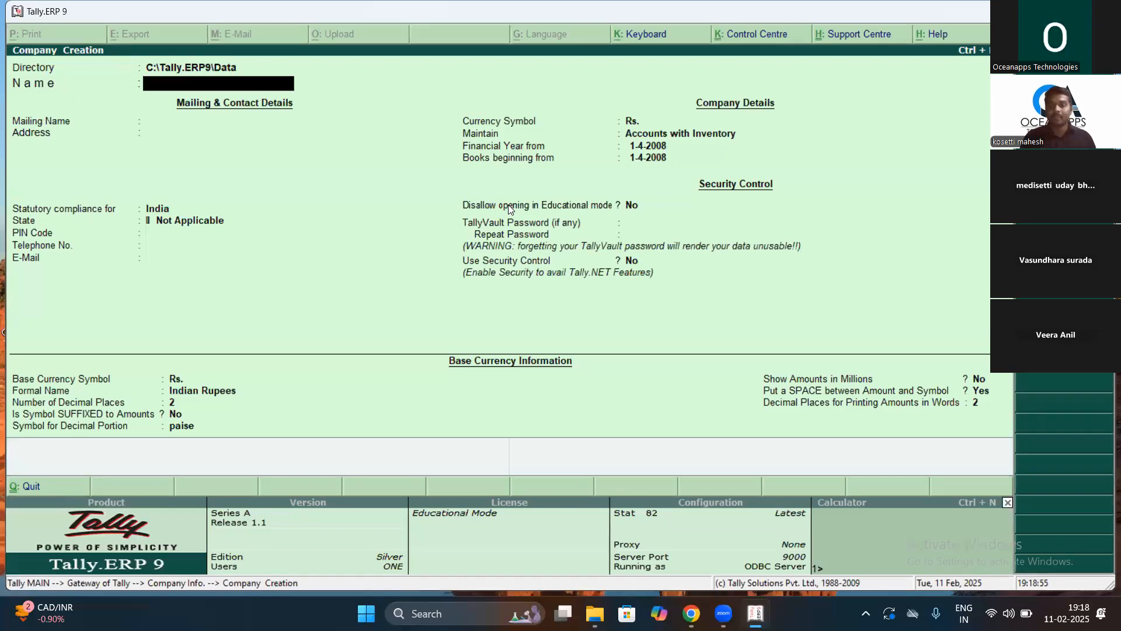
type("O")
type("cean")
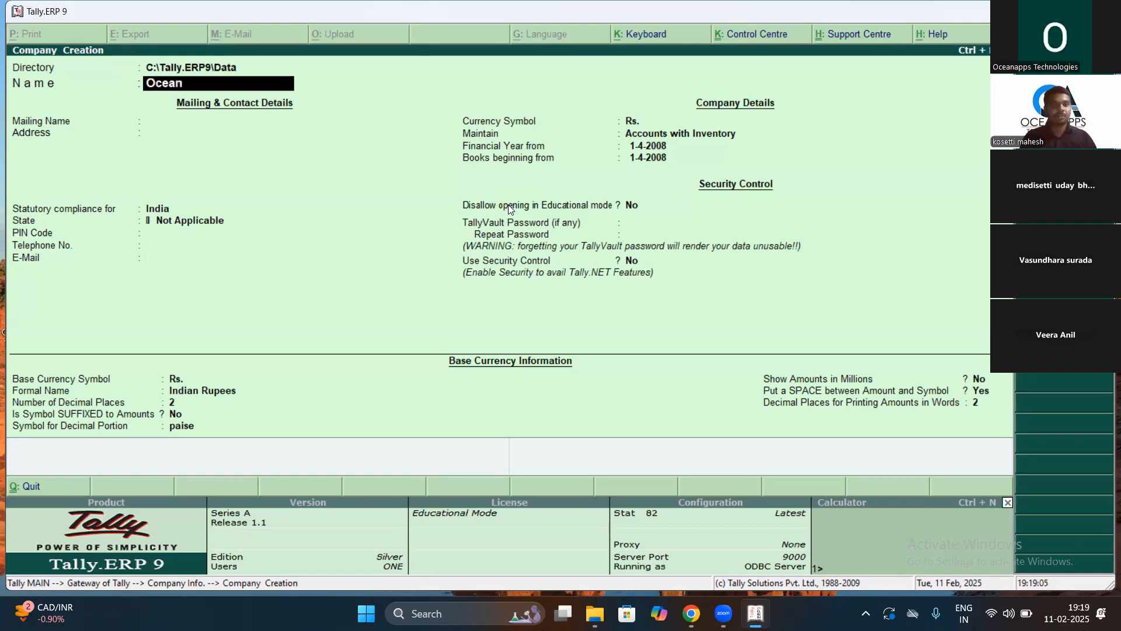
type("apps Tech")
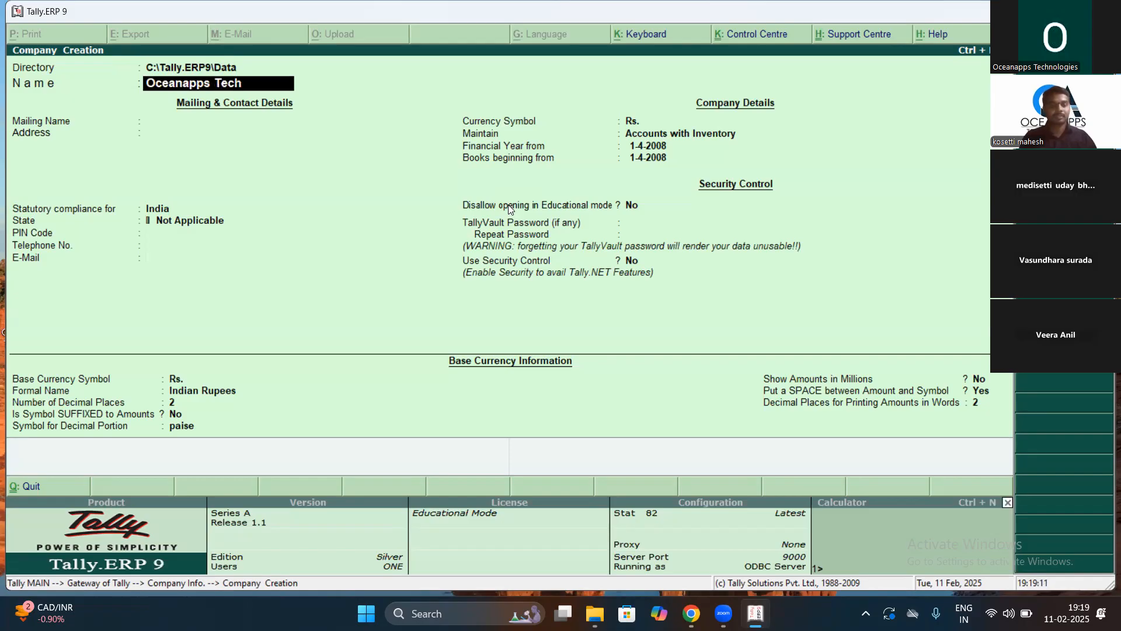
type("onol")
type("o")
type("ges P")
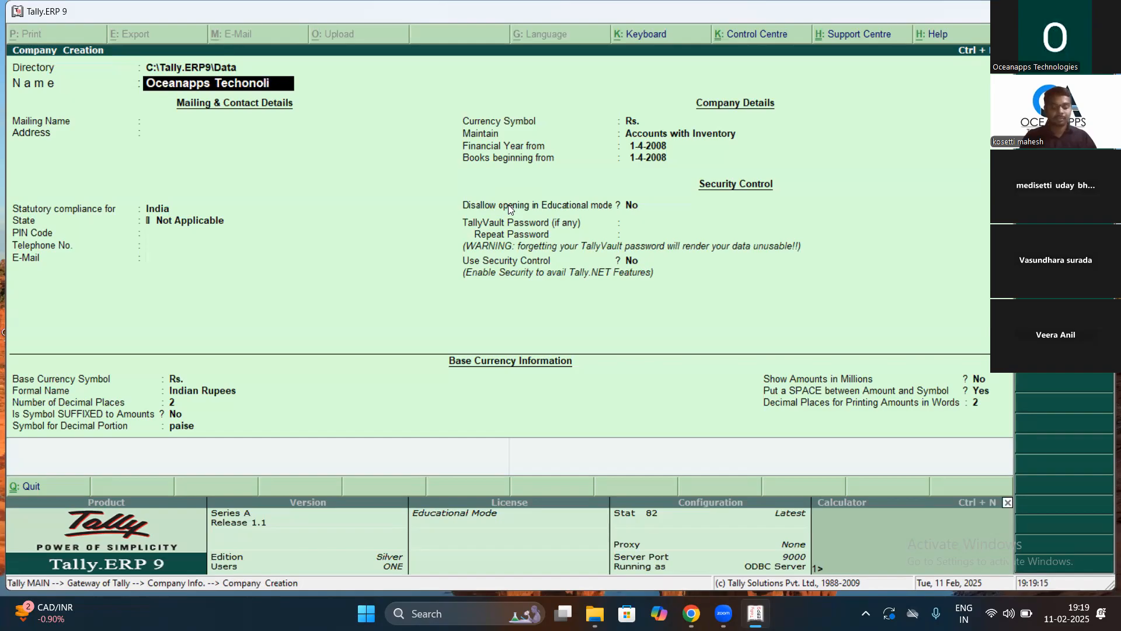
type("vt Ltd")
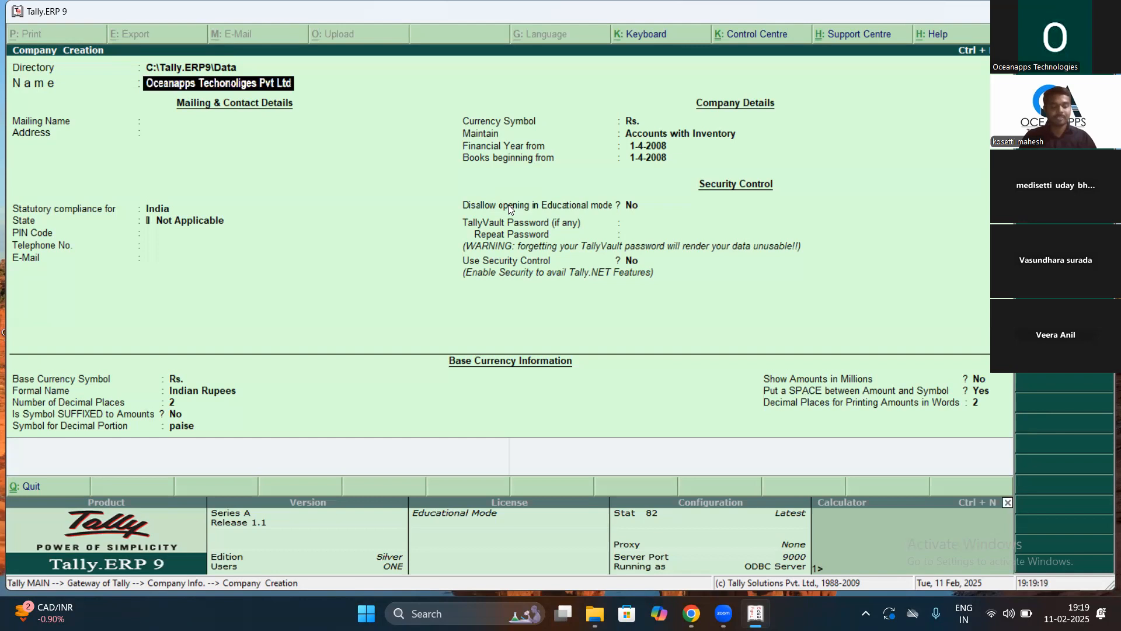
key("Return")
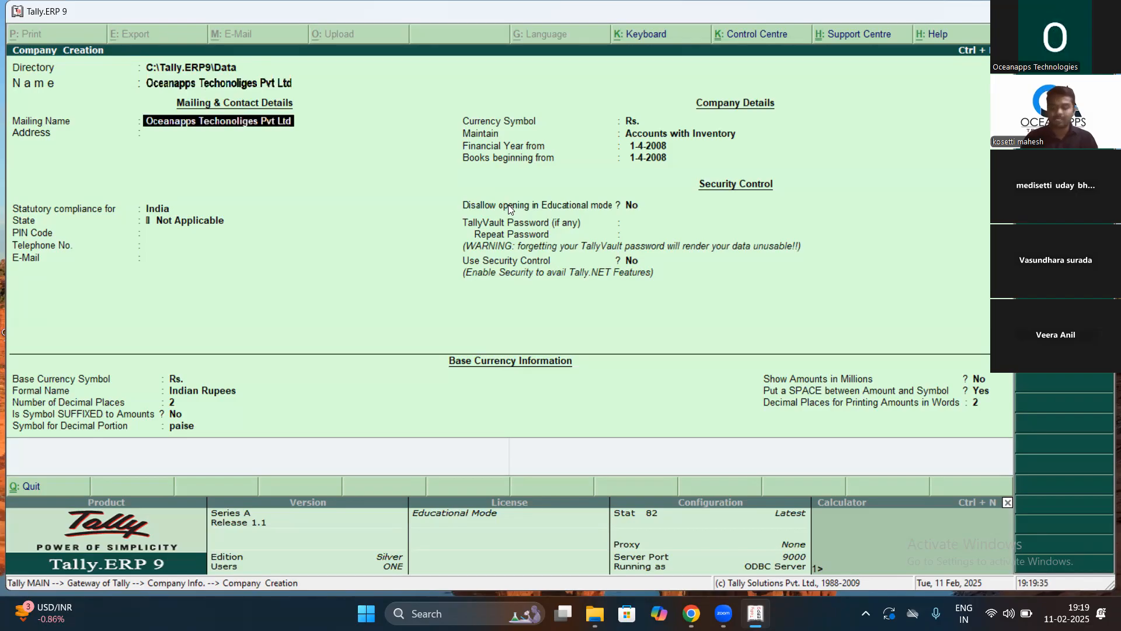
key("Return")
type("1-1")
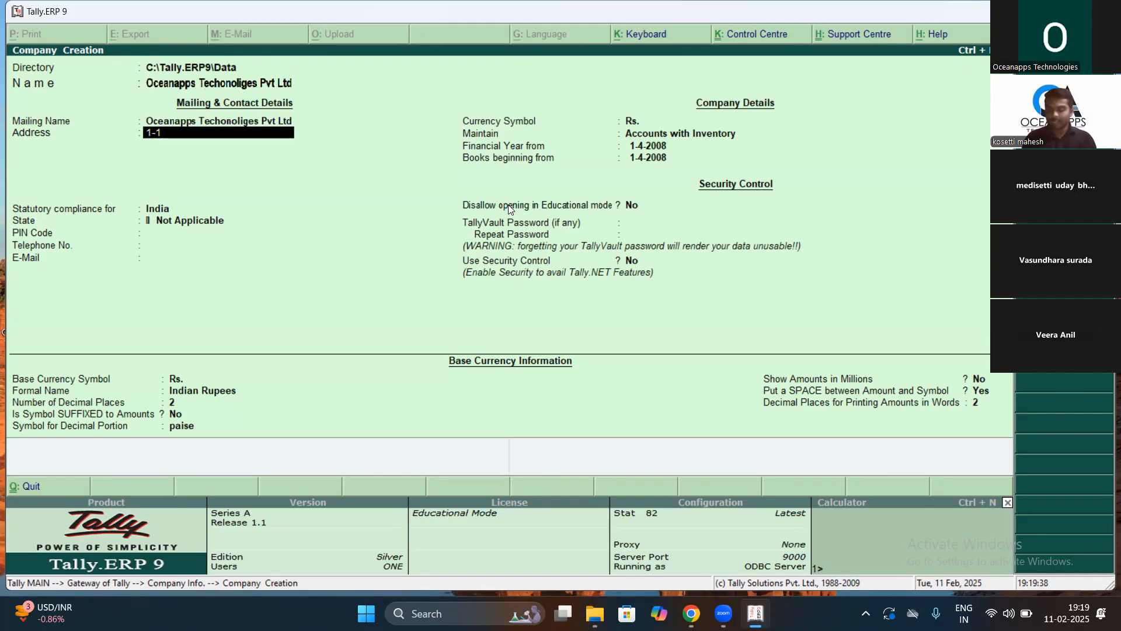
type(".")
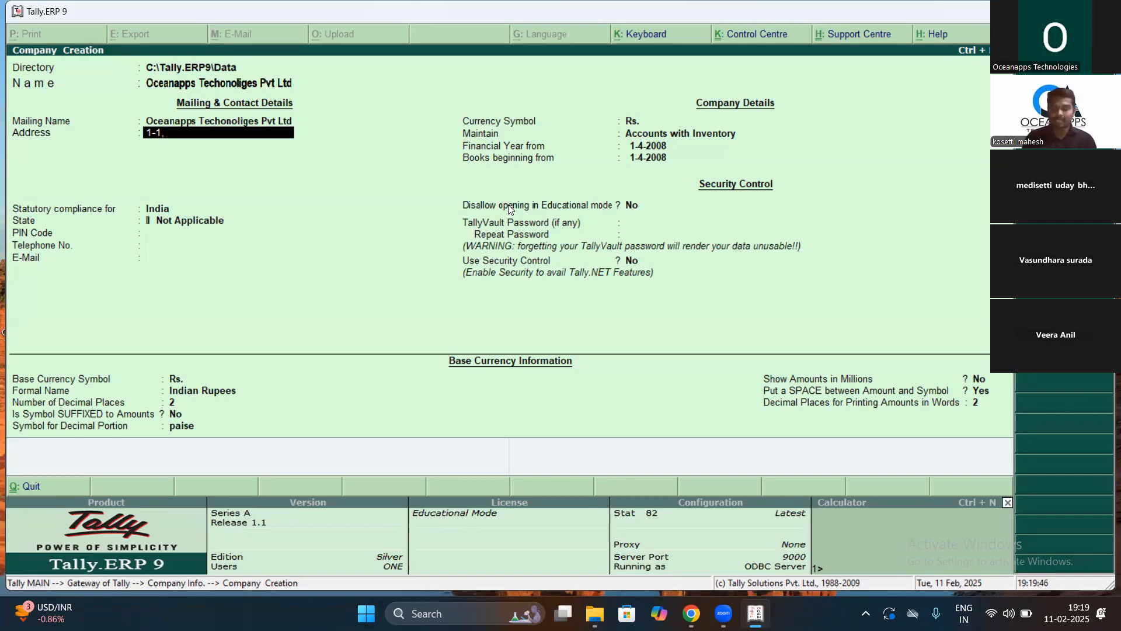
key("Return")
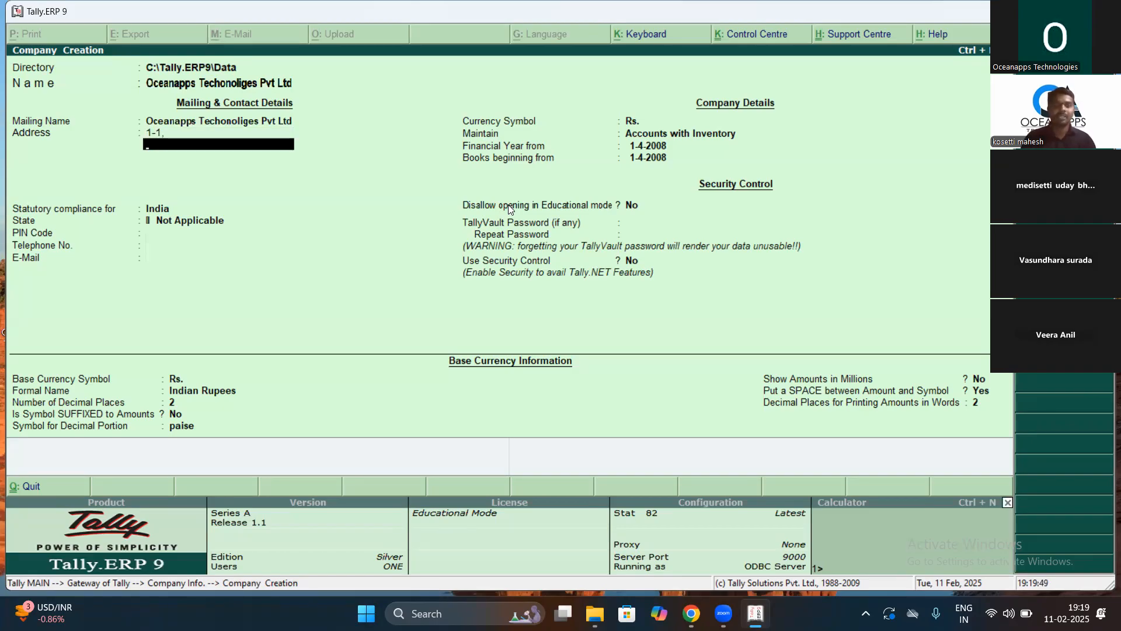
key("BackSpace")
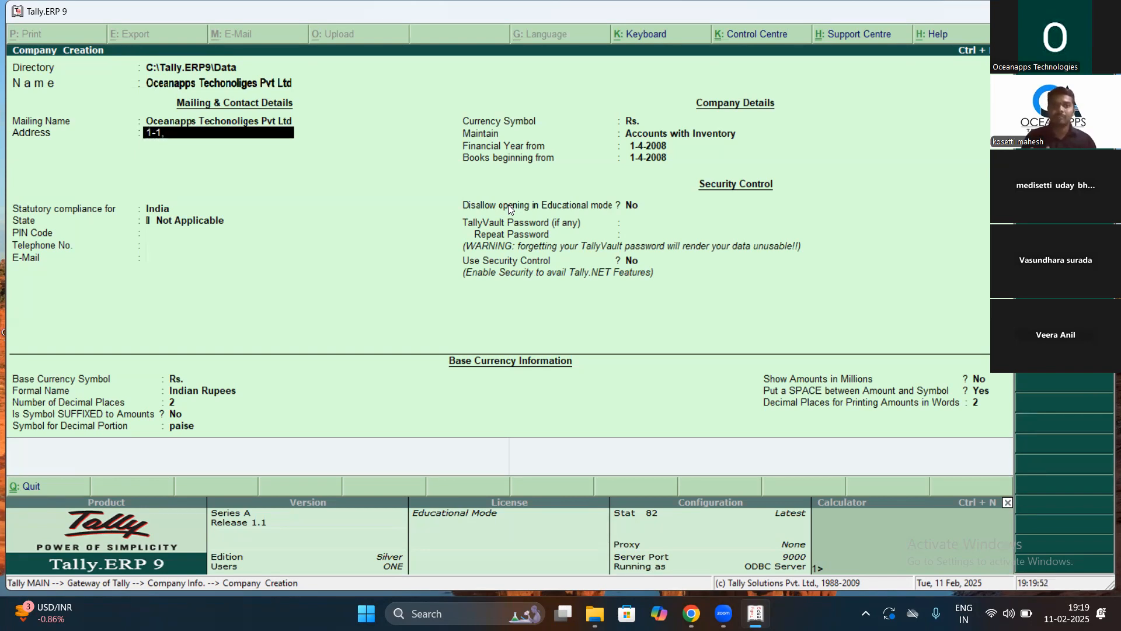
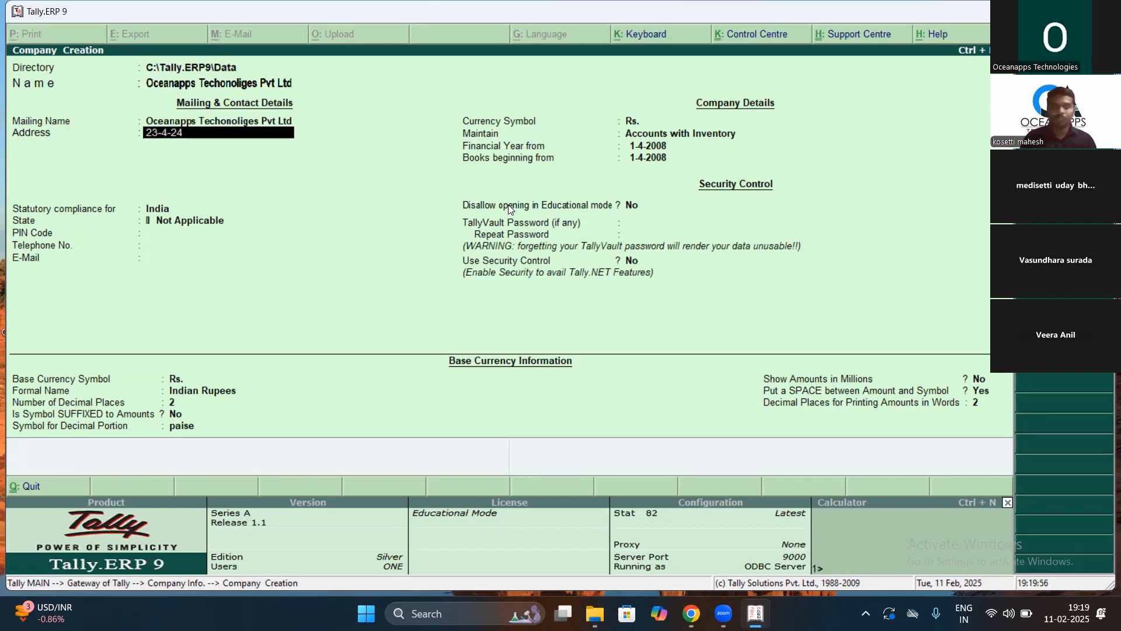
key("Return")
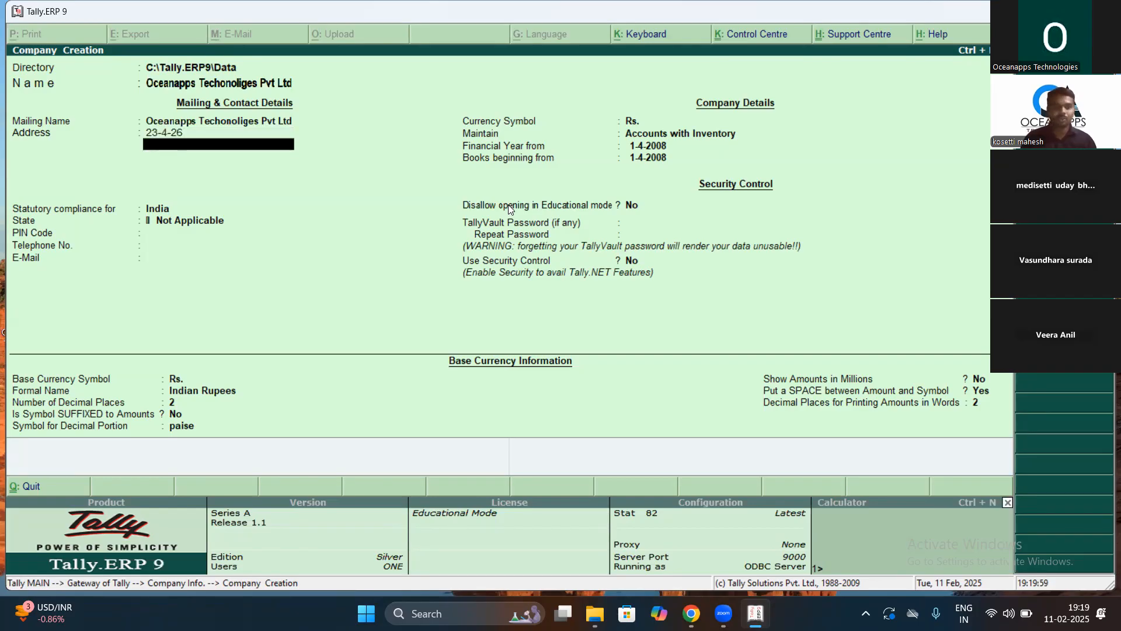
type("Mai")
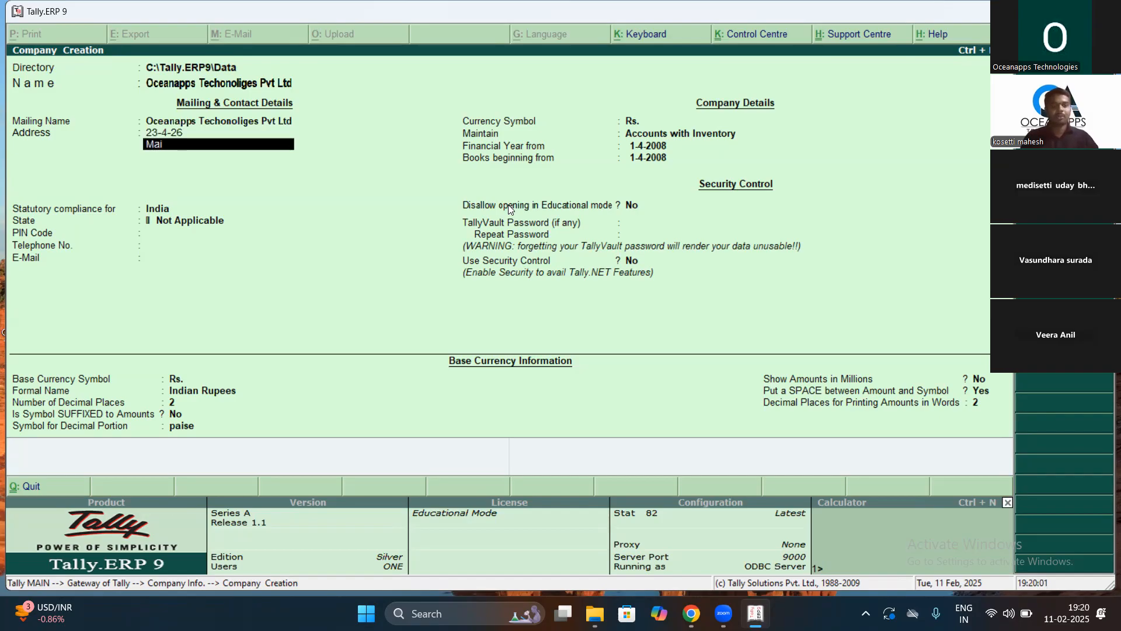
type("n Road")
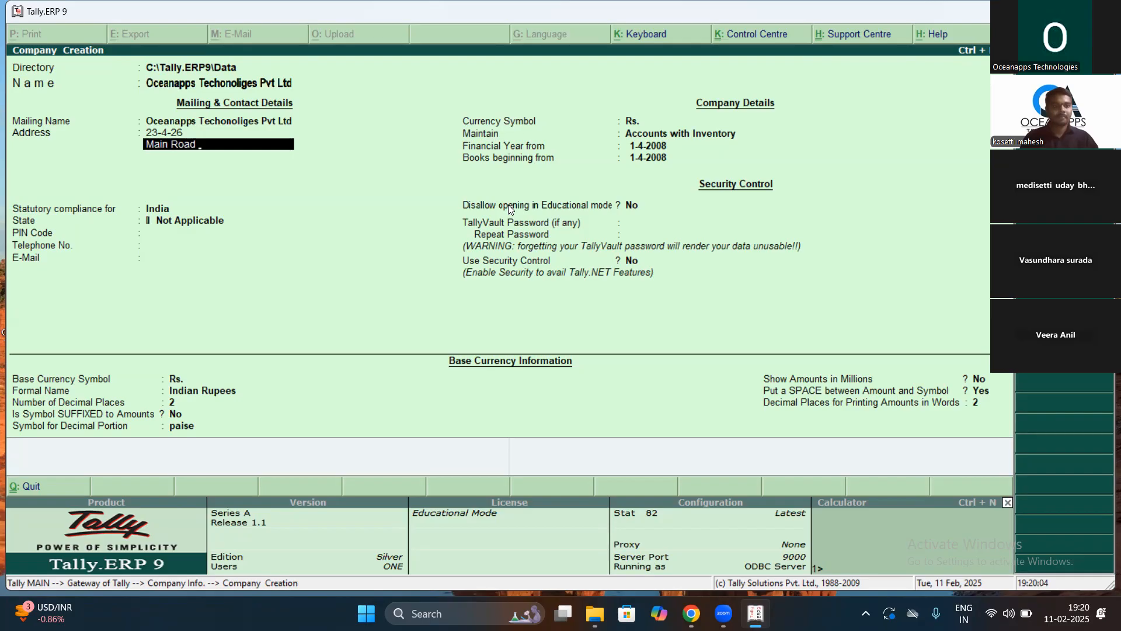
key("Return")
type("Ra")
key("BackSpace")
key("BackSpace")
type("Kak")
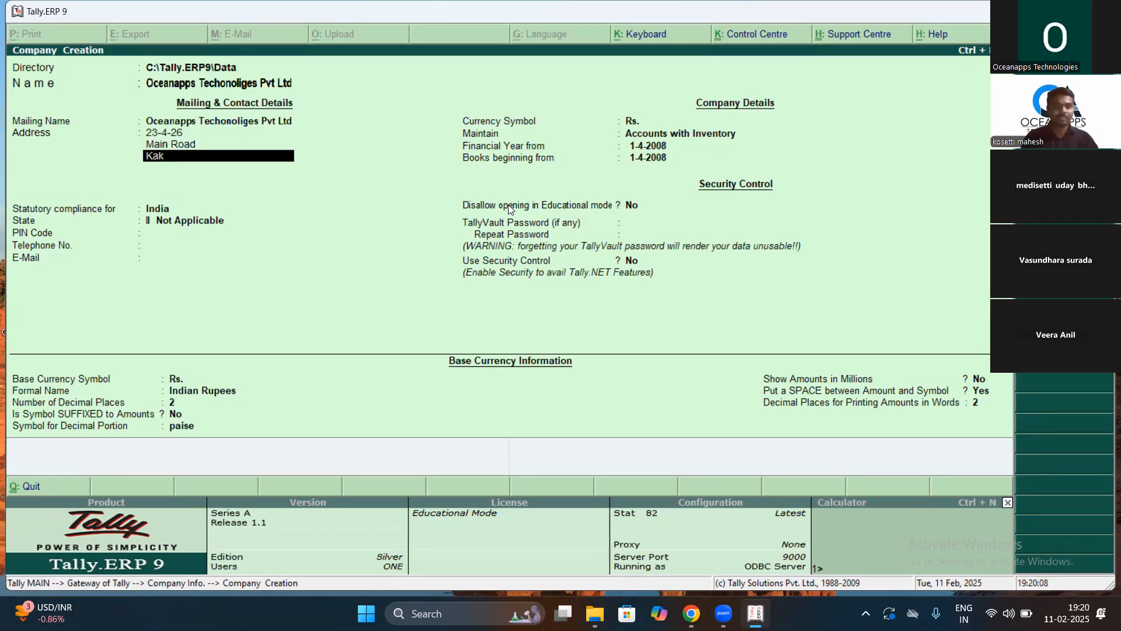
type("inada")
key("Return")
key("Return")
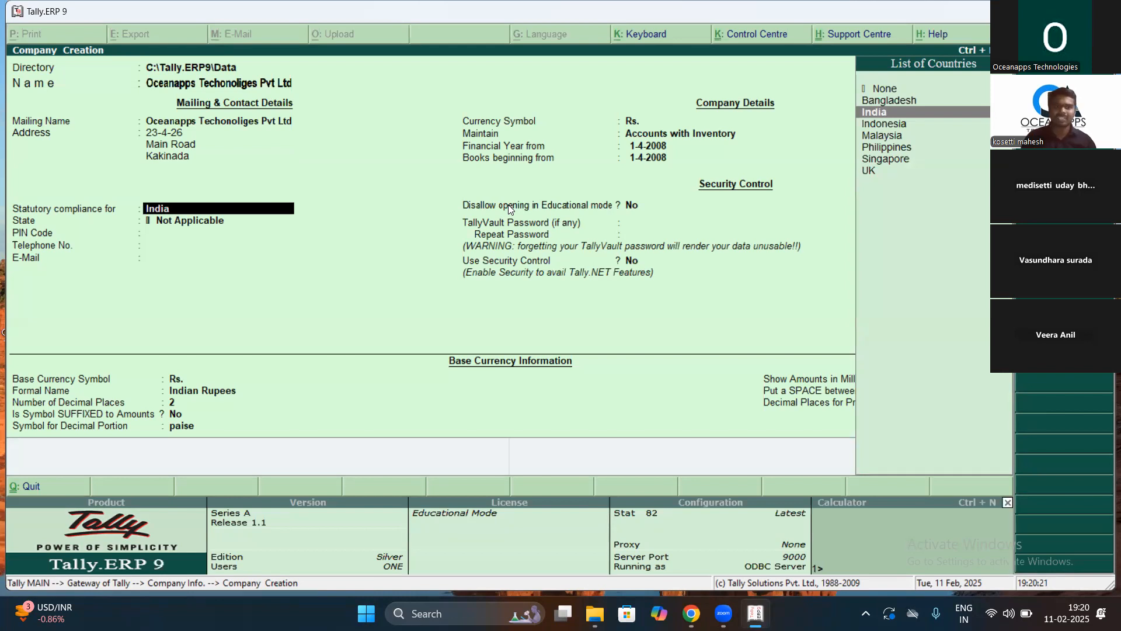
Step: Keep India, choose Andhra Pradesh from the List of States, and begin entering the PIN code
key("Return")
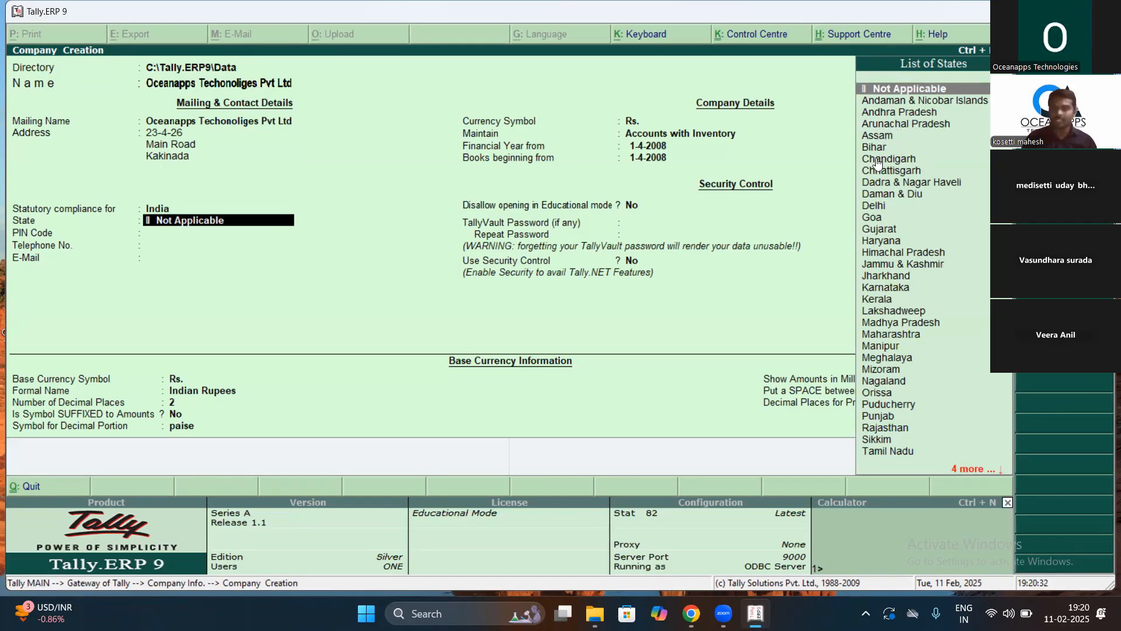
key("Down")
key("Down")
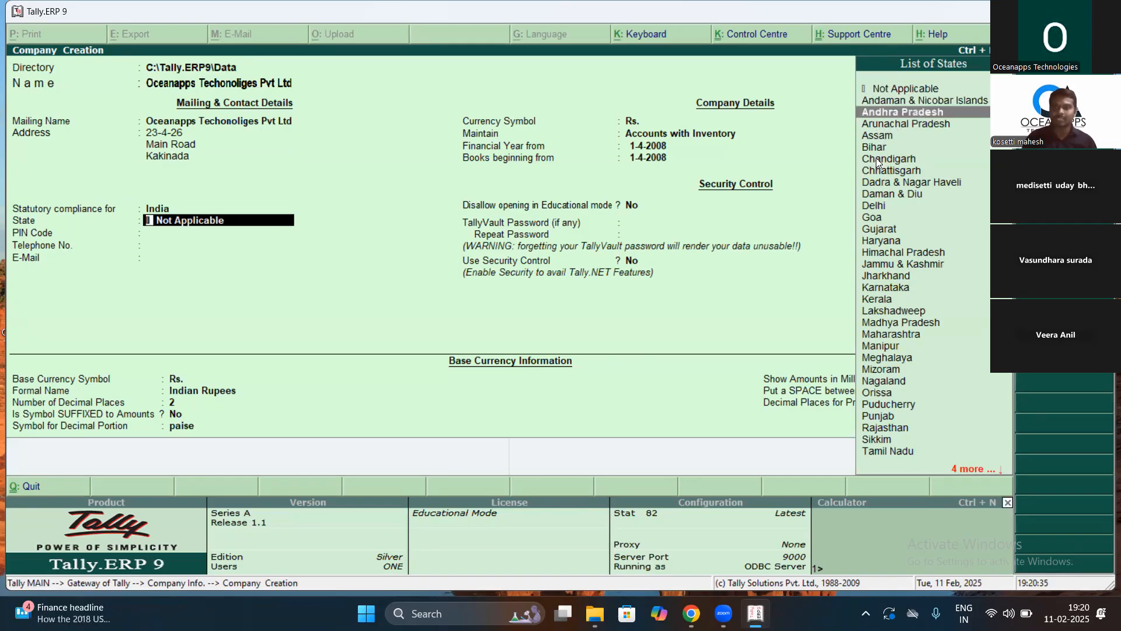
key("Return")
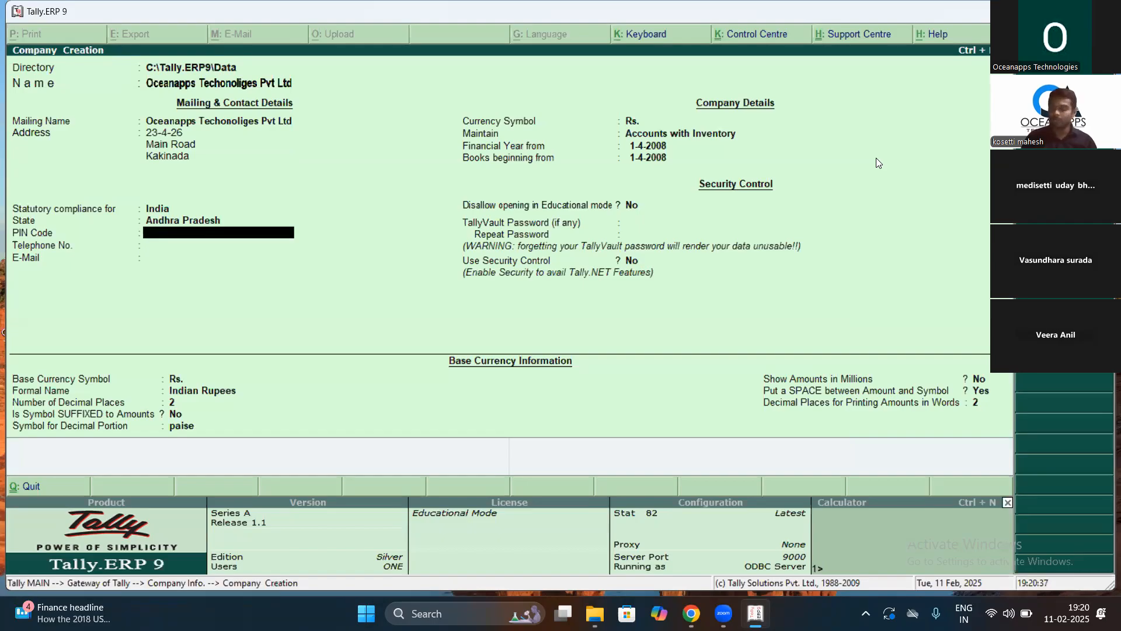
type("500004")
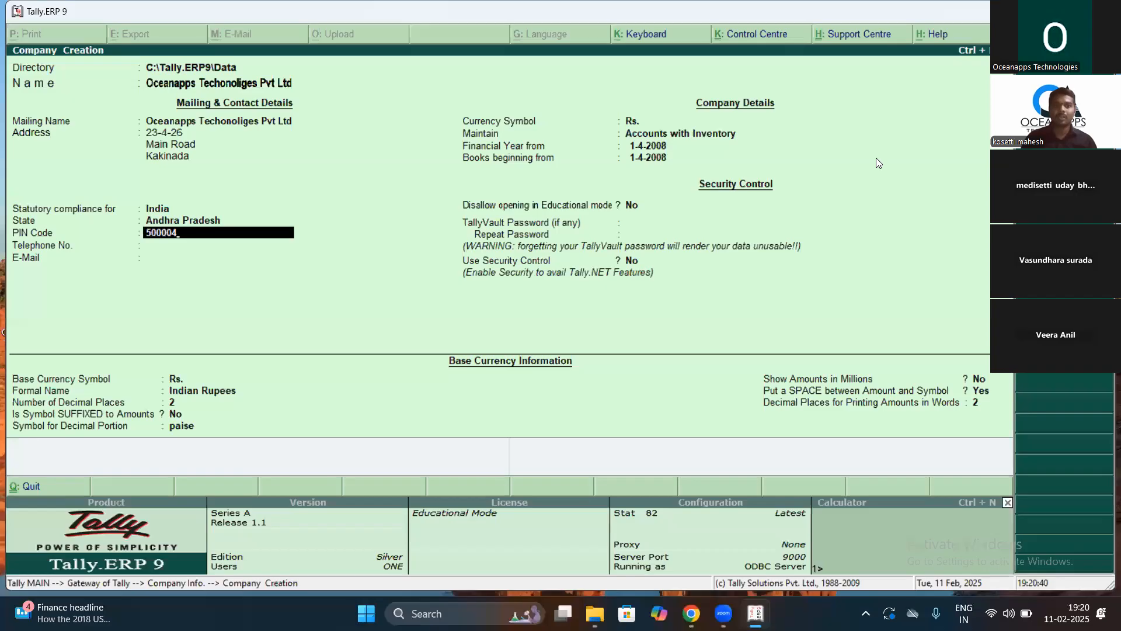
Step: Correct the PIN code to 533004
key("BackSpace")
key("BackSpace")
key("BackSpace")
key("BackSpace")
key("BackSpace")
type("3304")
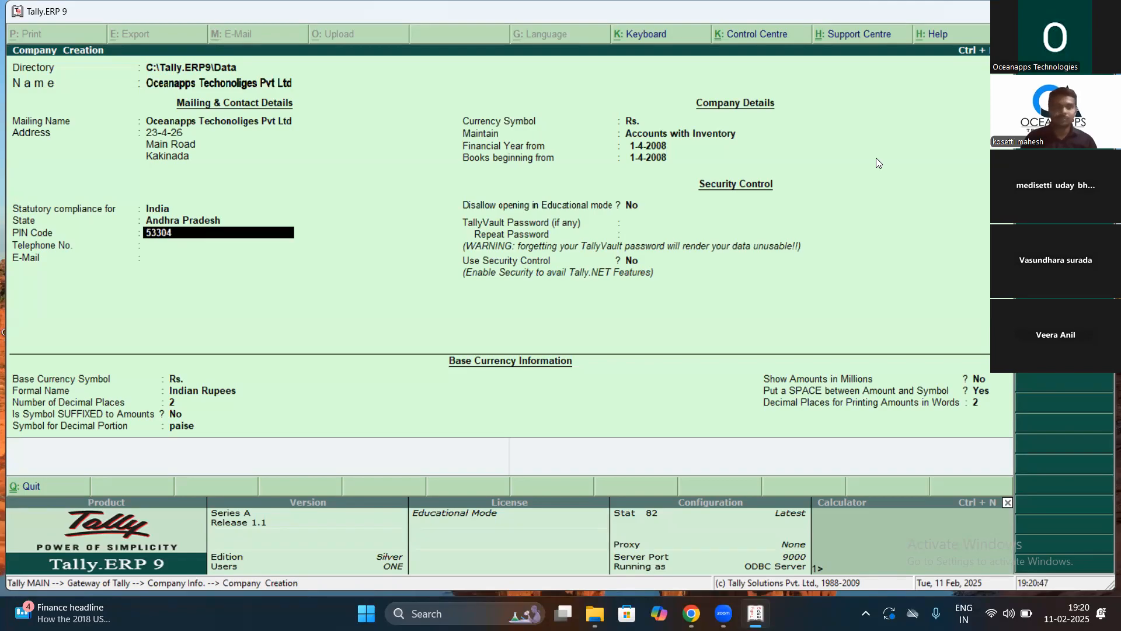
key("BackSpace")
type("074")
key("BackSpace")
key("BackSpace")
type("4")
key("Return")
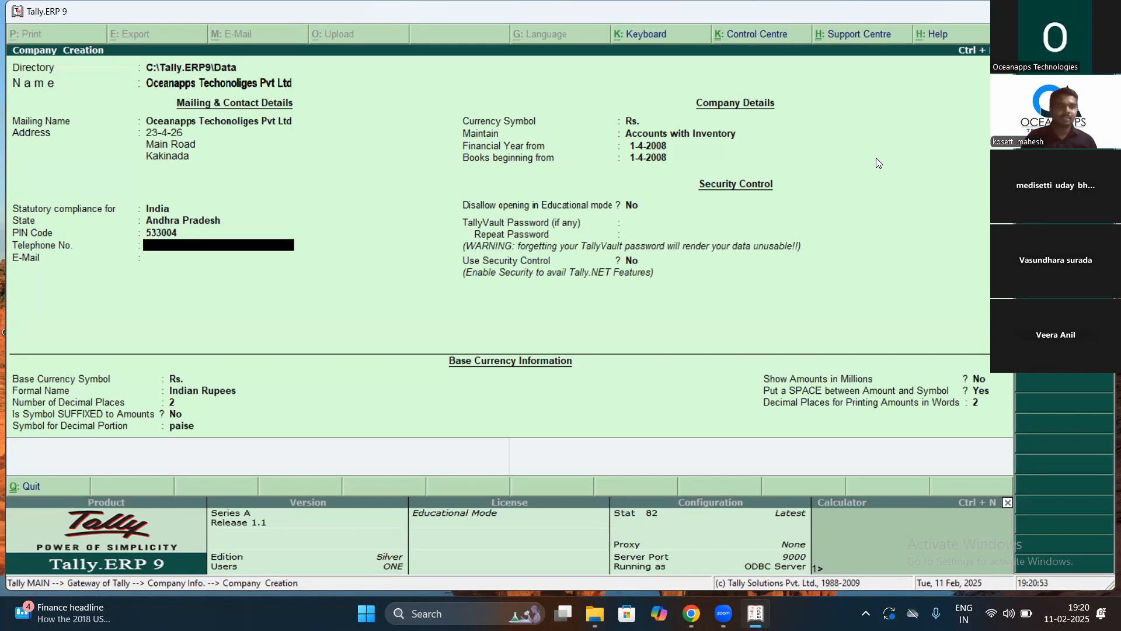
Step: Leave the telephone number blank and move on to E-Mail
type("078")
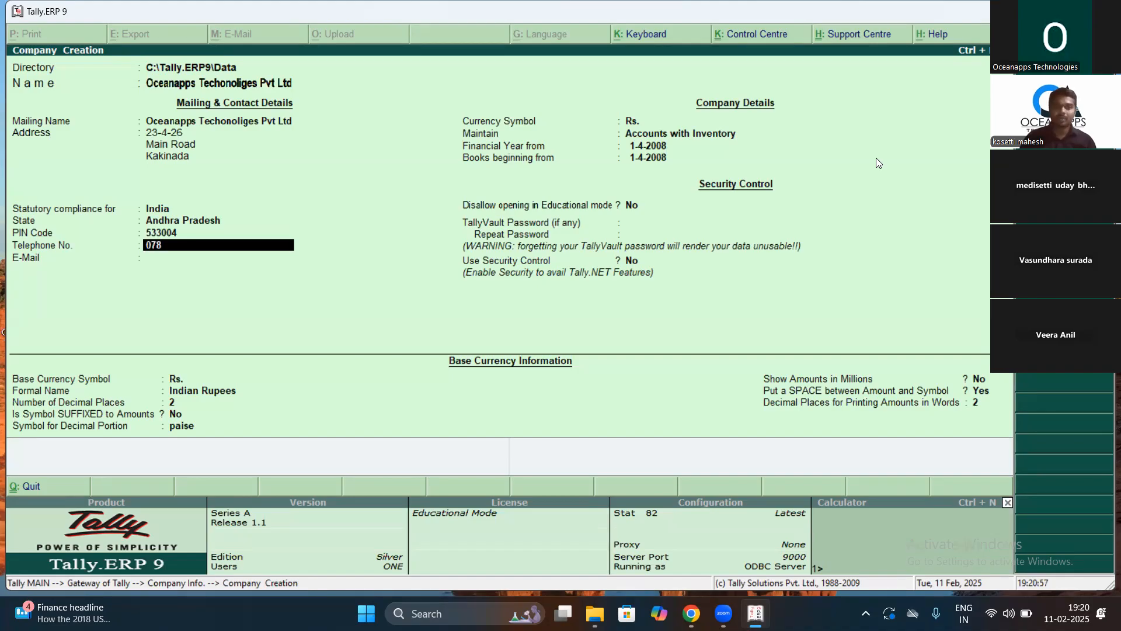
key("BackSpace")
key("BackSpace")
key("BackSpace")
key("Return")
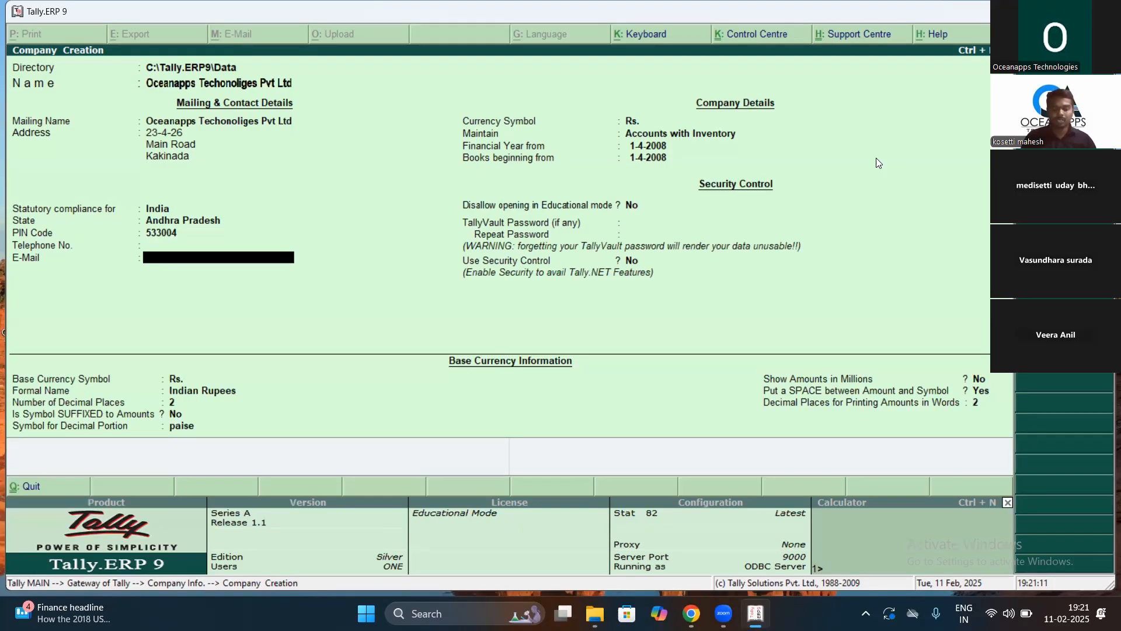
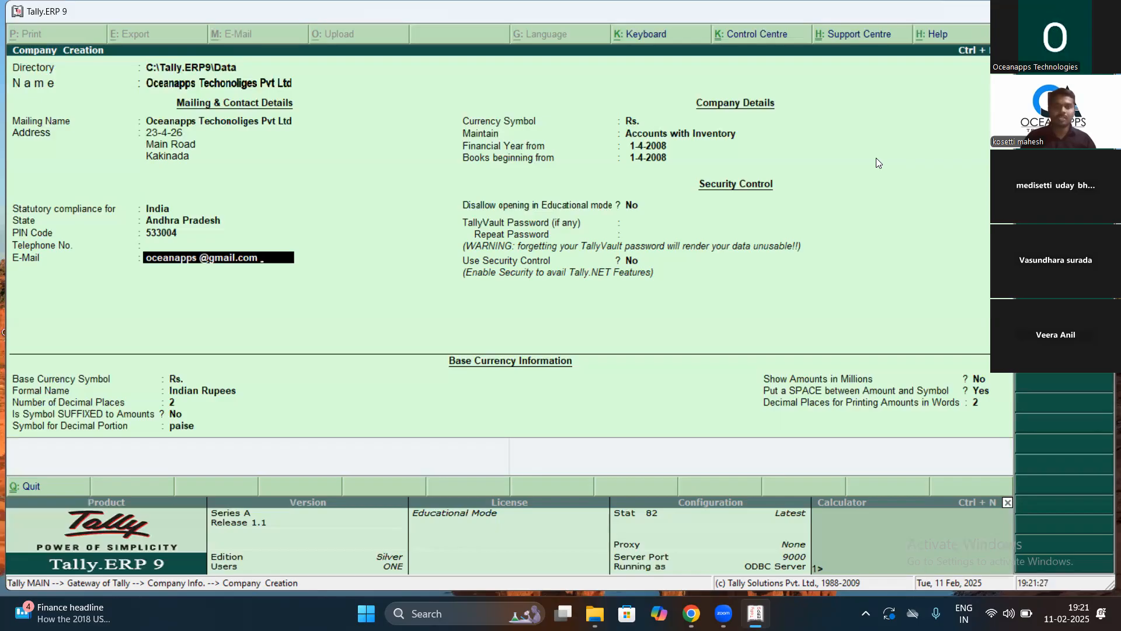
Step: Enter the company's e-mail address, fixing typos before accepting it
key("Return")
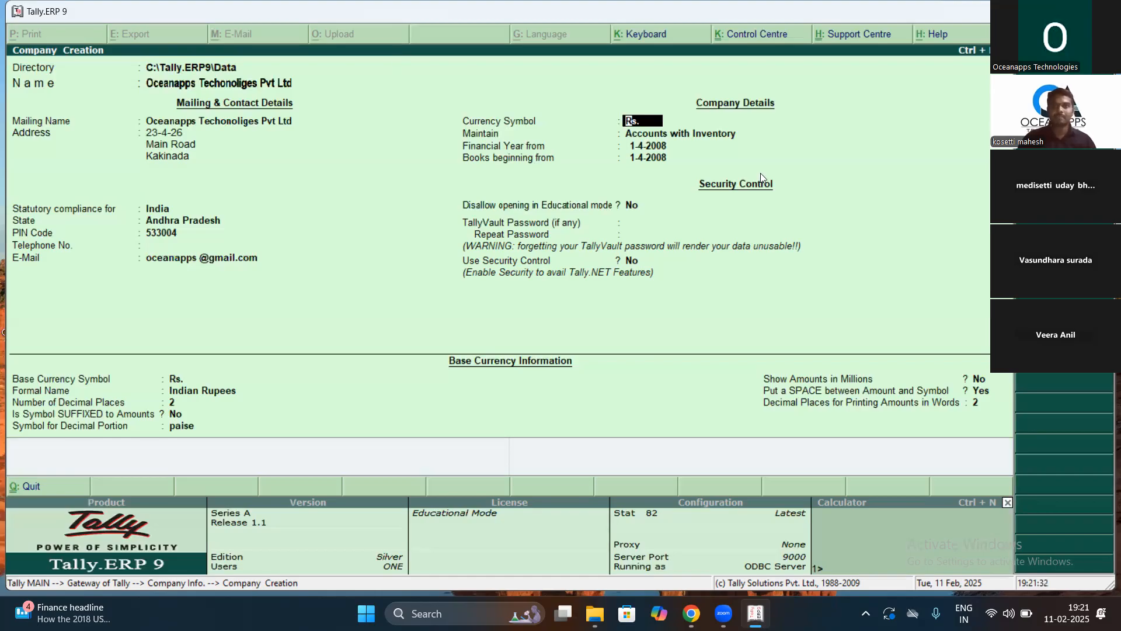
Step: Accept Rs. as the currency symbol to reach the Type of Company list
key("Return")
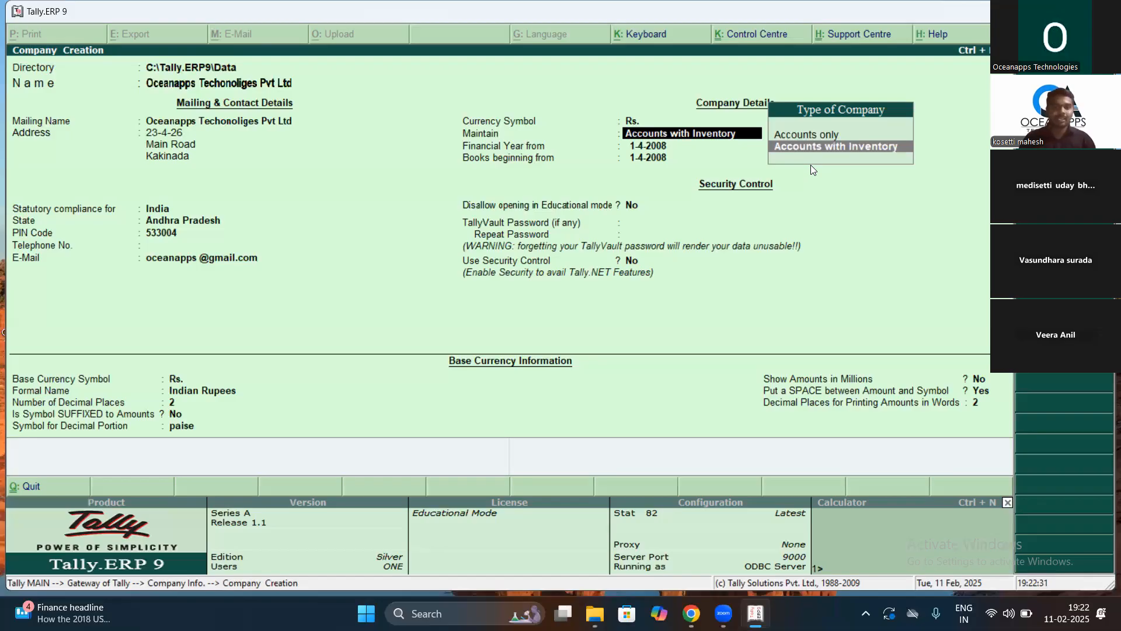
Step: Switch the company type to Accounts Only and enter 1-4-2024 as the financial year start
key("Up")
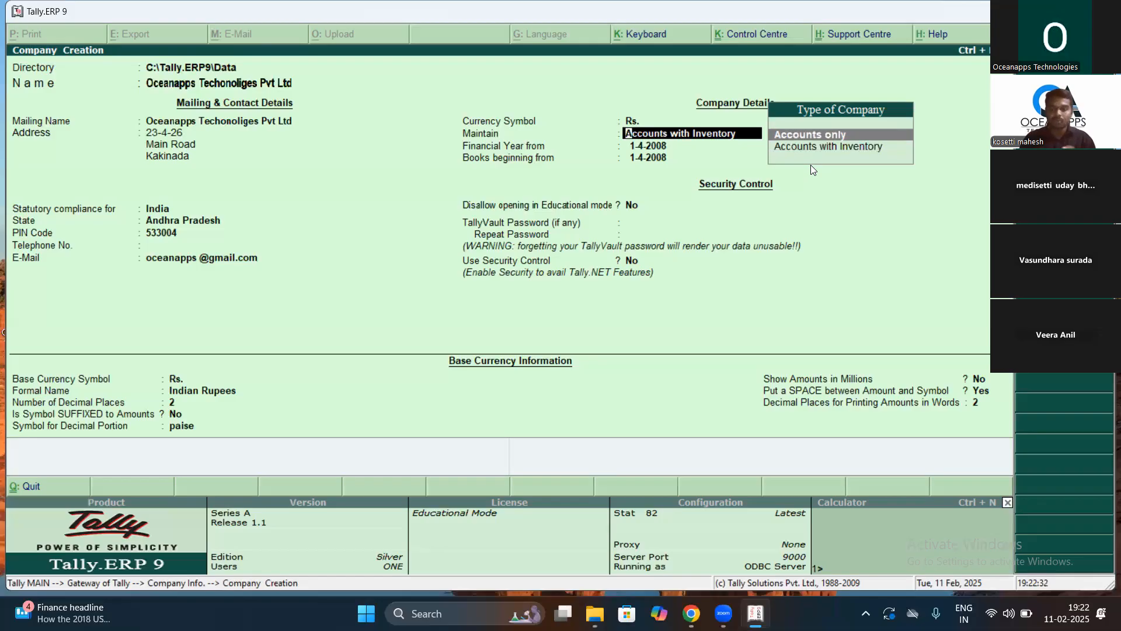
key("Return")
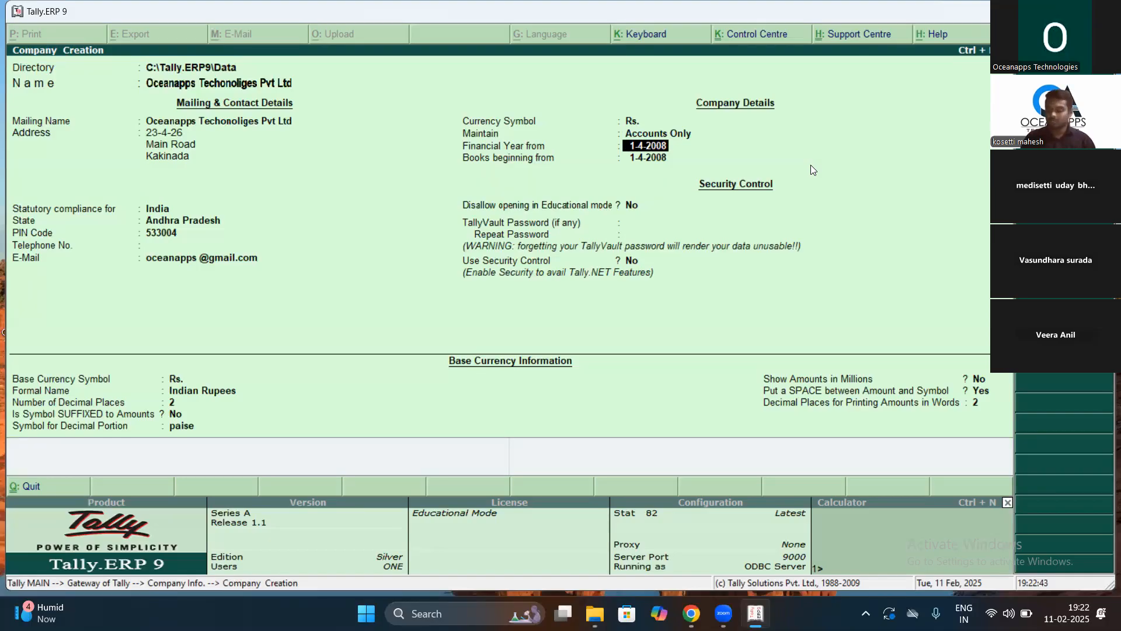
type("1-4-2024")
Step: Accept 1-4-2024 as the financial year start, then return up to the company type setting
key("Return")
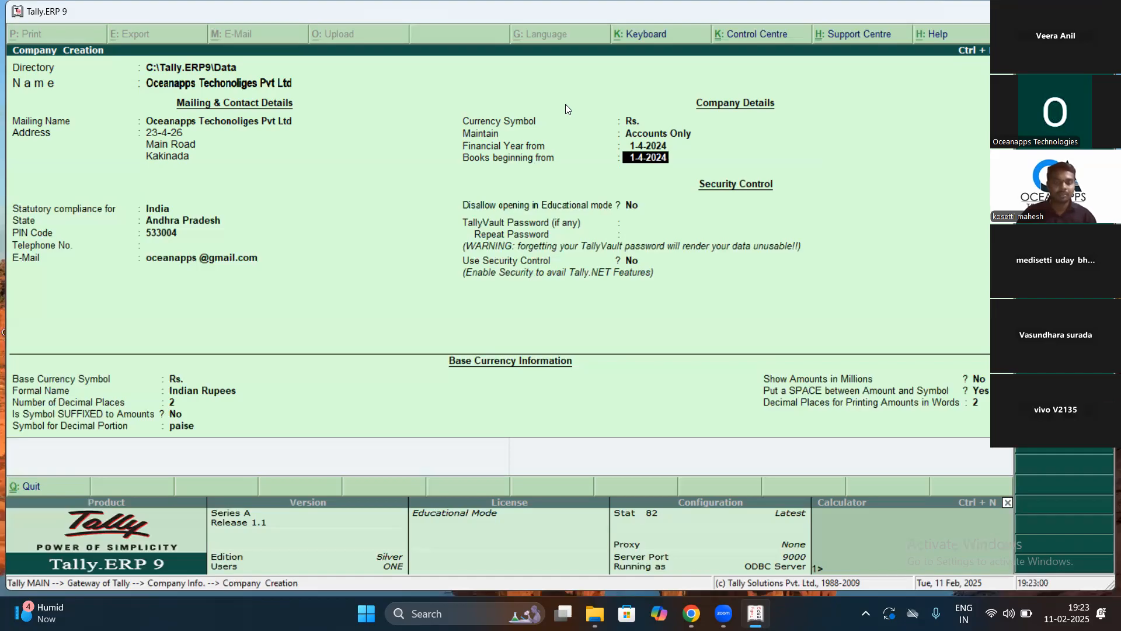
key("Up")
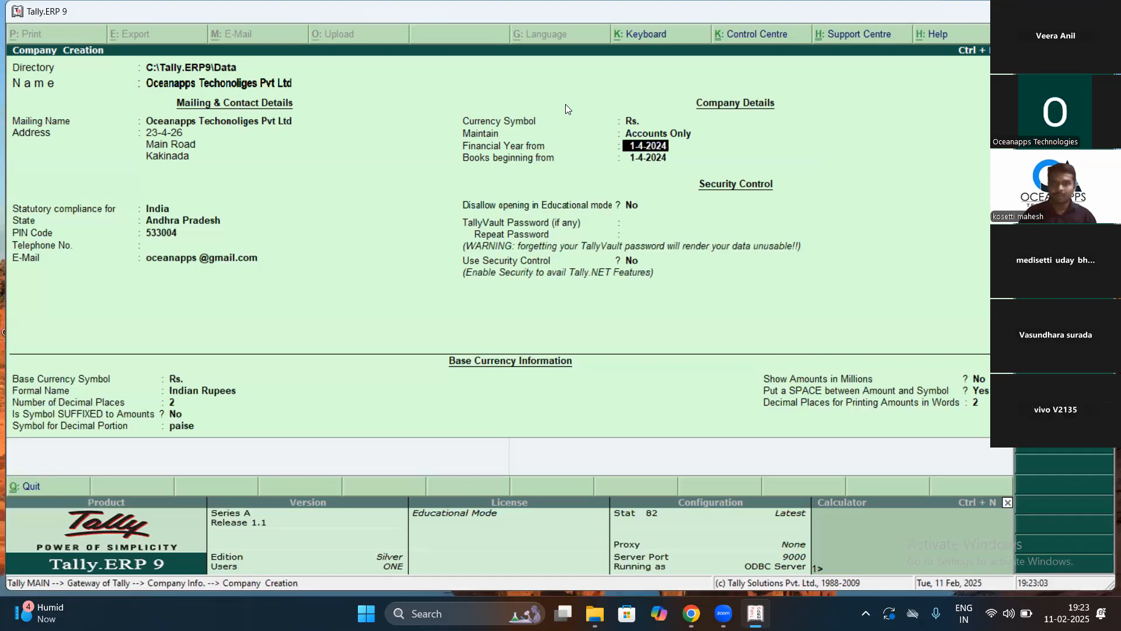
key("Up")
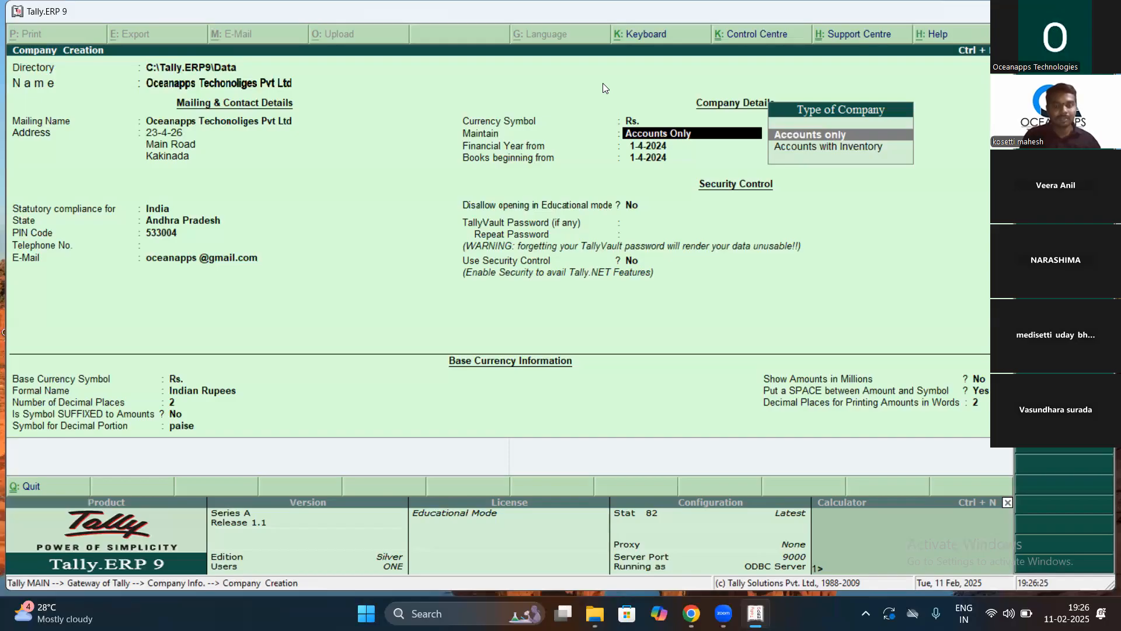
Step: Confirm Accounts Only, accept 1-4-2024 for financial year and books beginning, and keep Security Control off
key("Return")
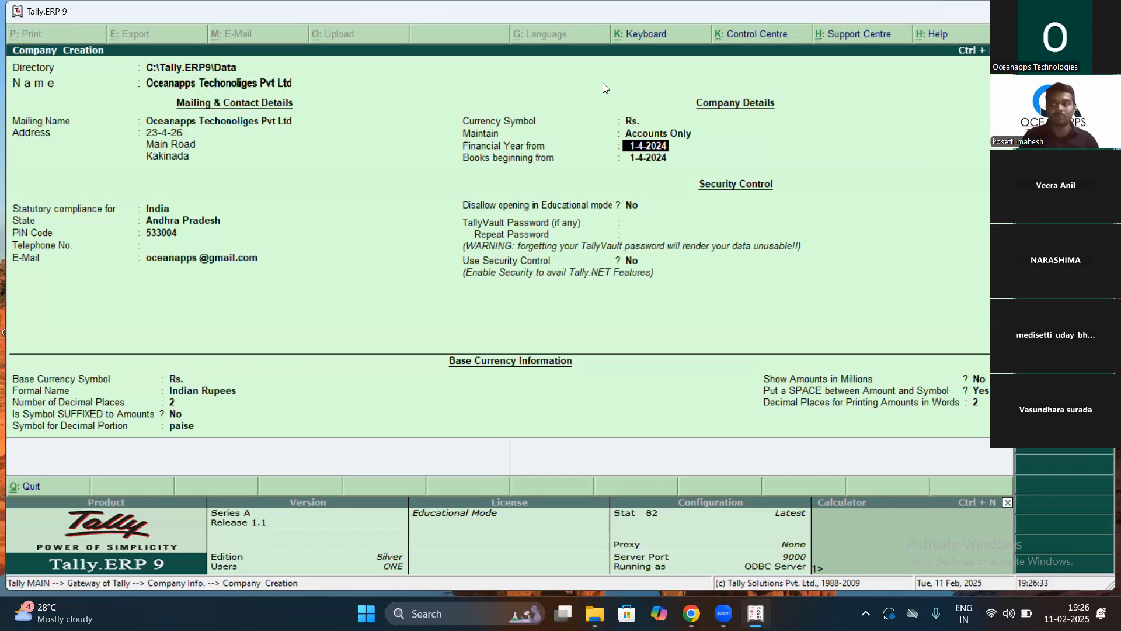
key("Return")
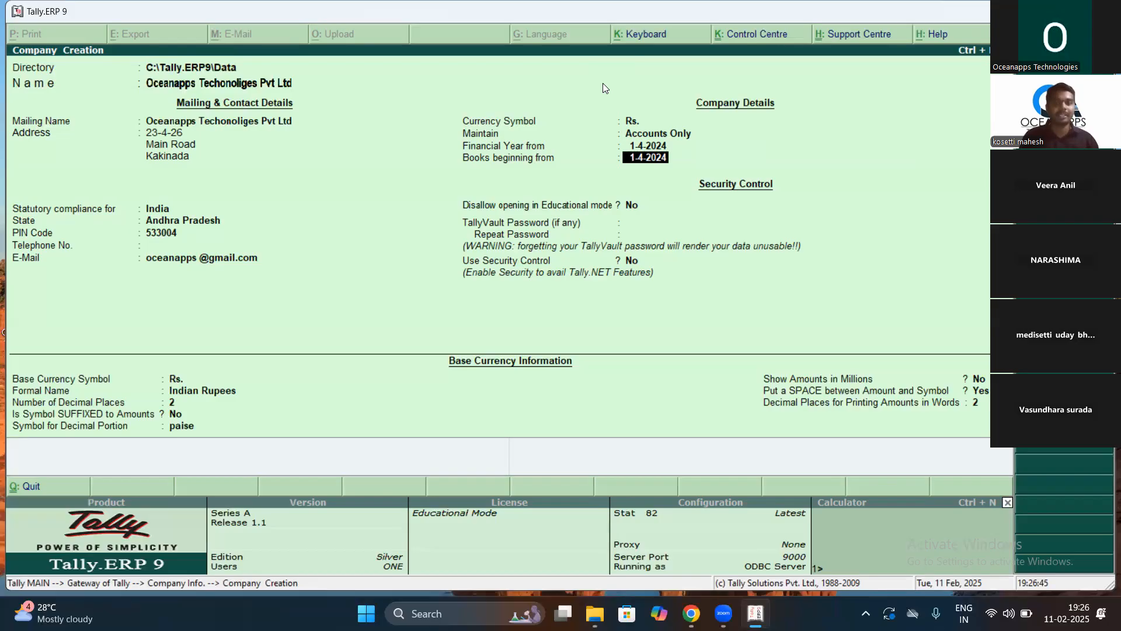
key("Return")
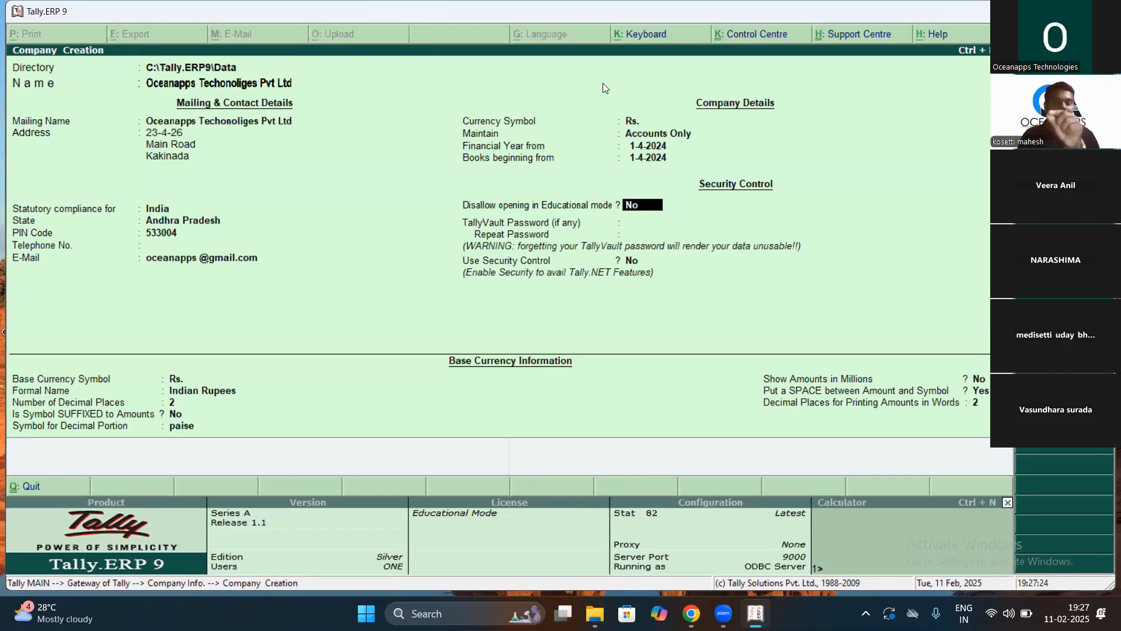
key("Return")
key("Return")
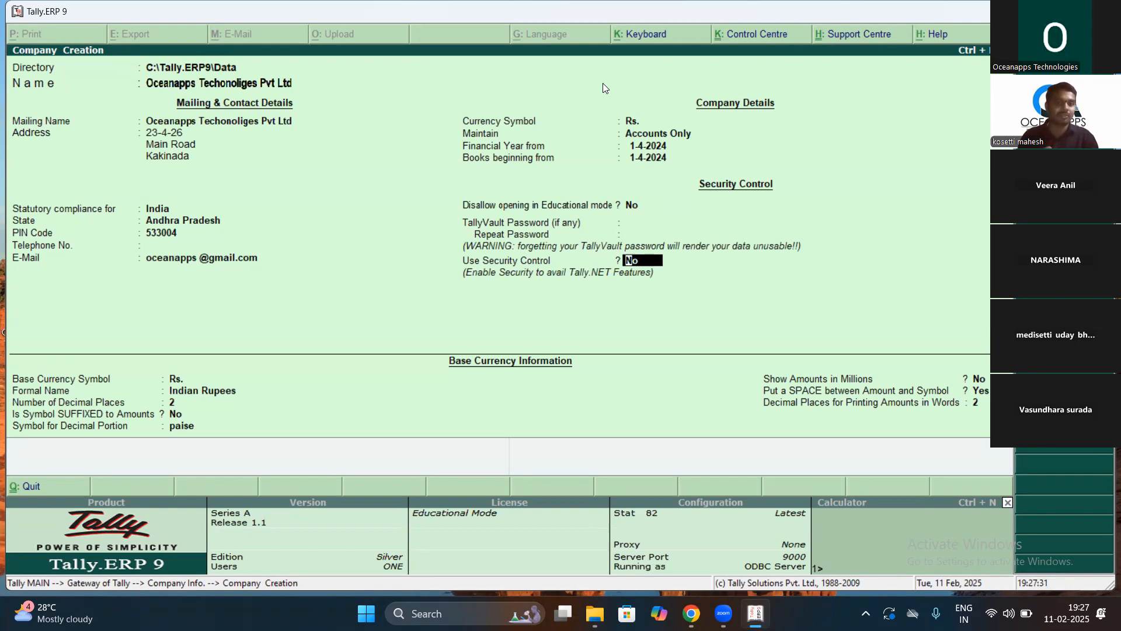
key("Return")
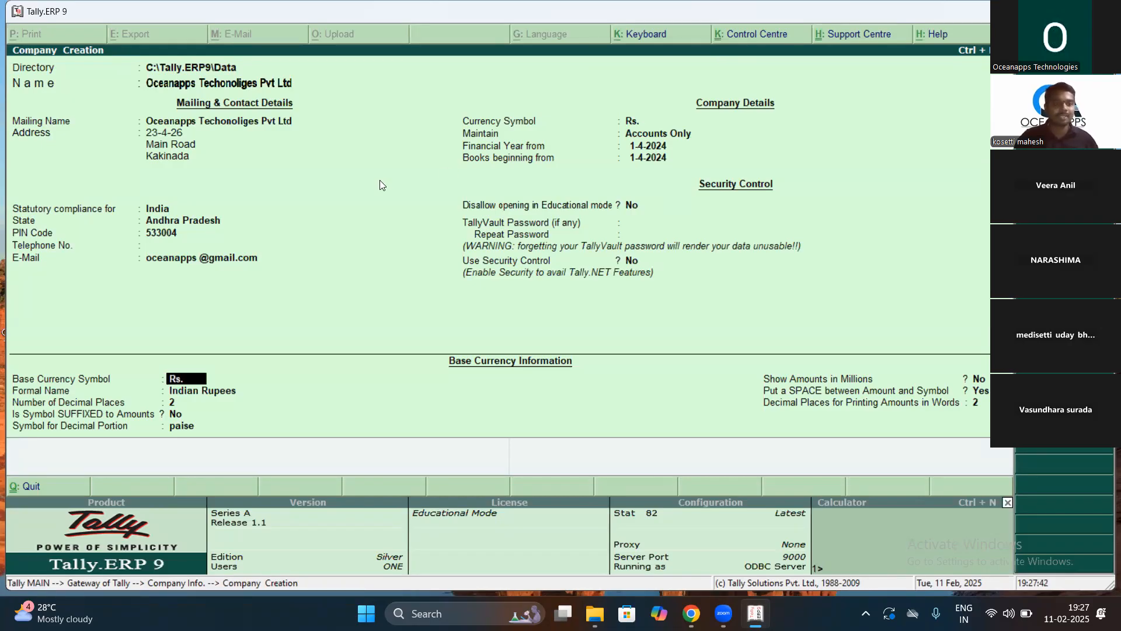
Step: Keep the Rs. / Indian Rupees currency defaults with 2 decimal places and save Oceanapps Techonoliges Pvt Ltd
key("Return")
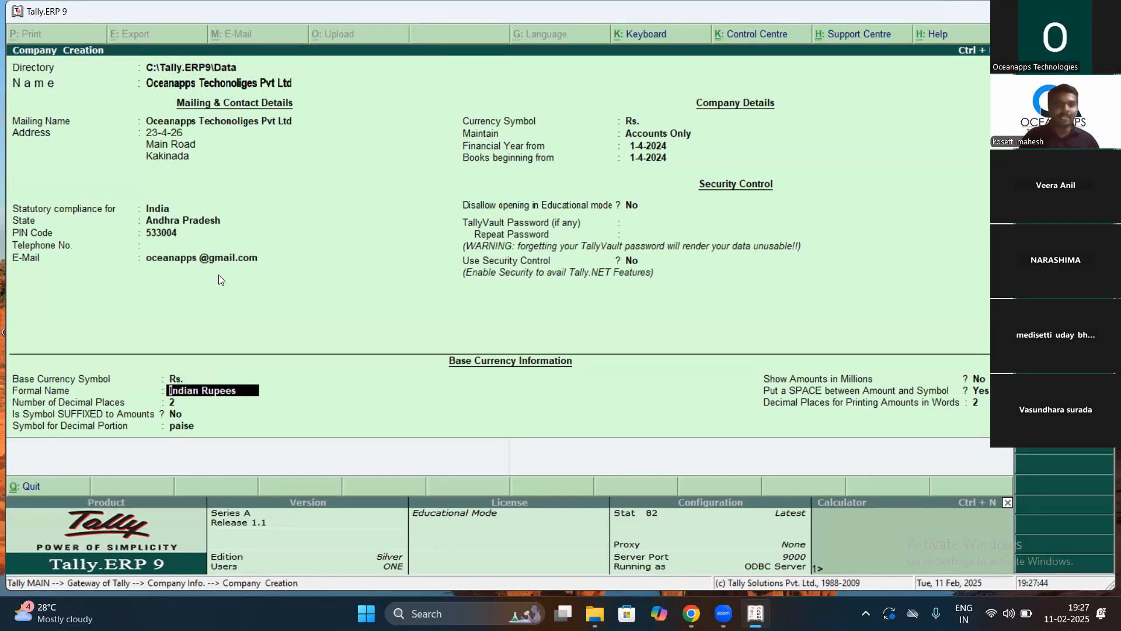
key("Return")
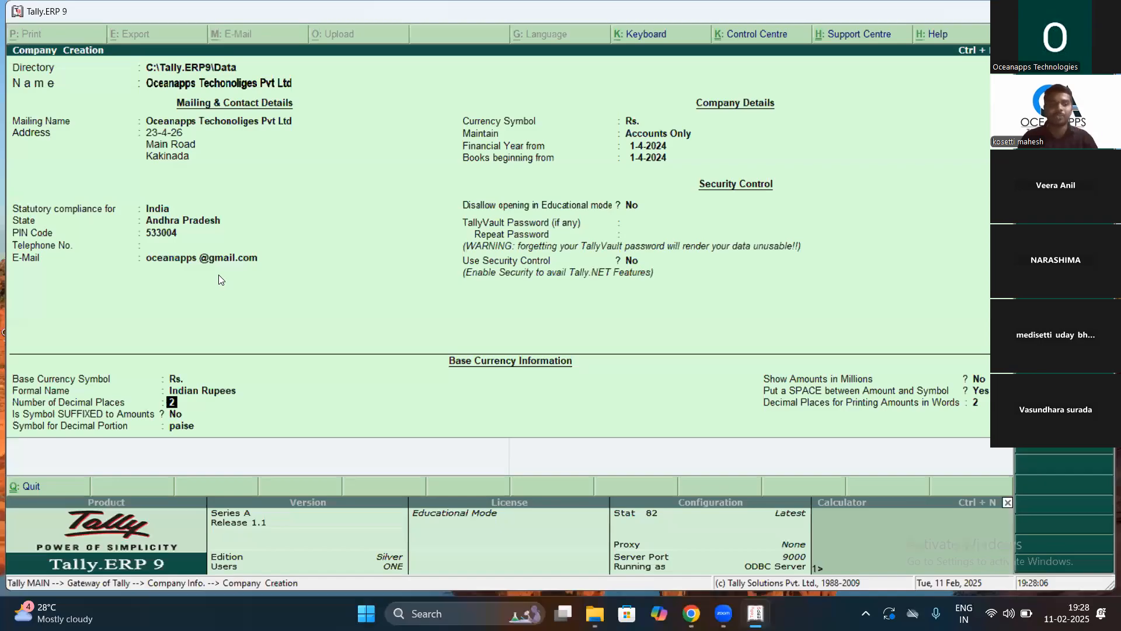
key("Return")
key("Return")
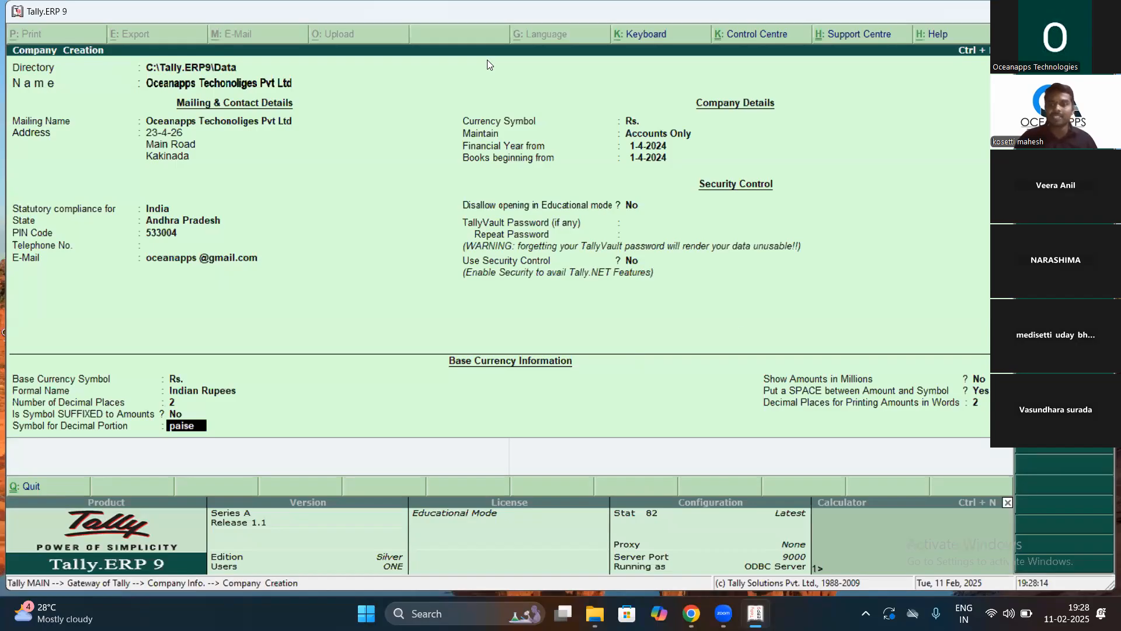
key("Return")
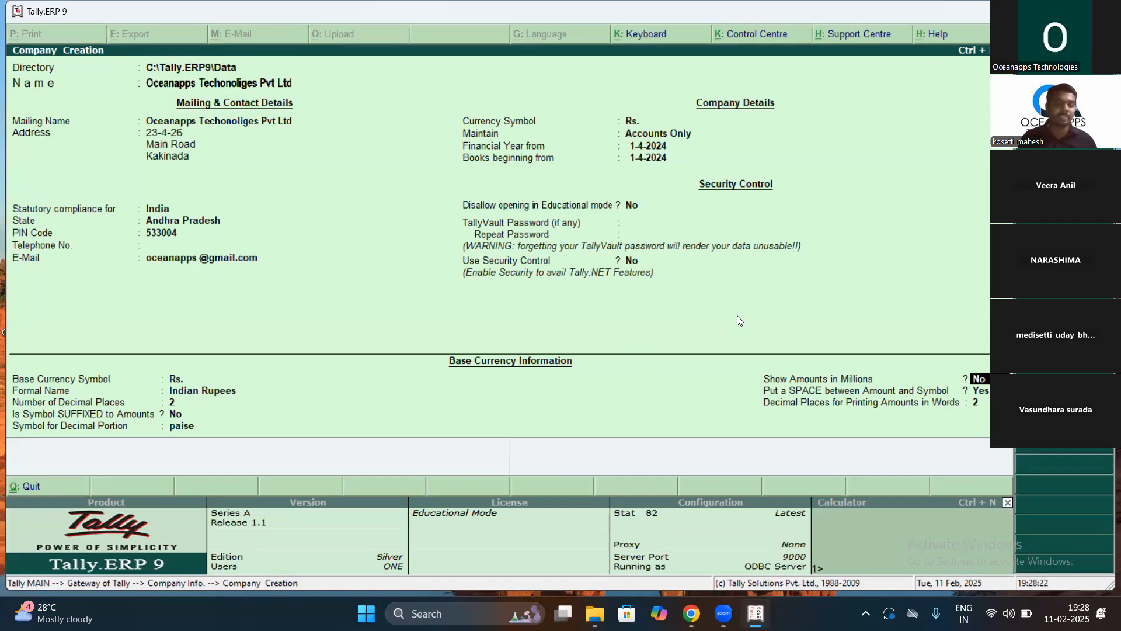
key("Return")
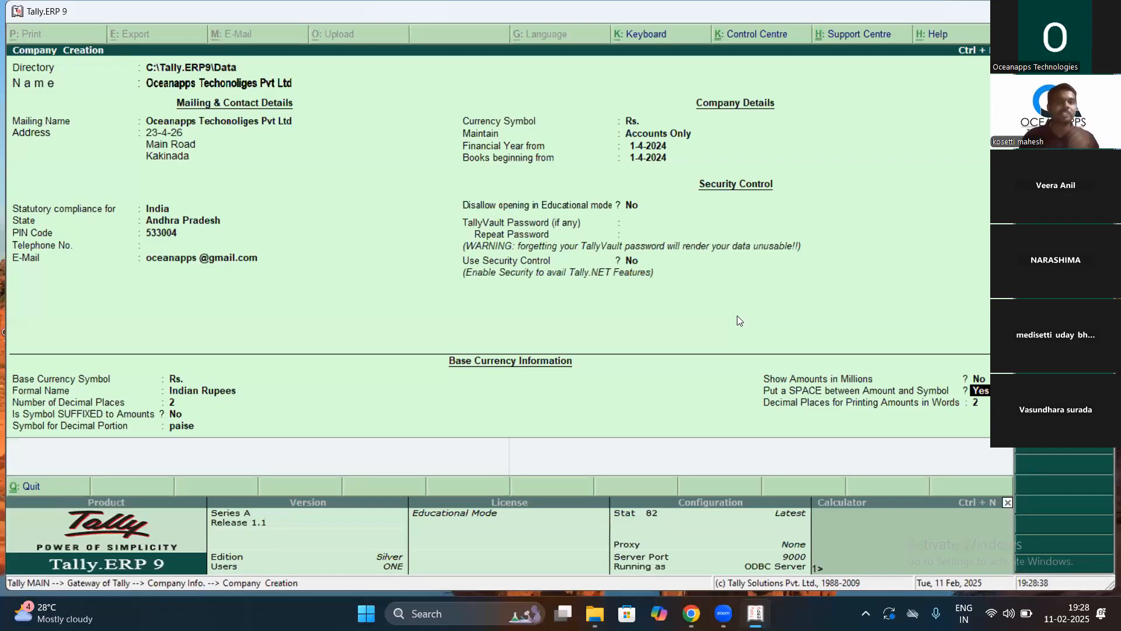
key("Return")
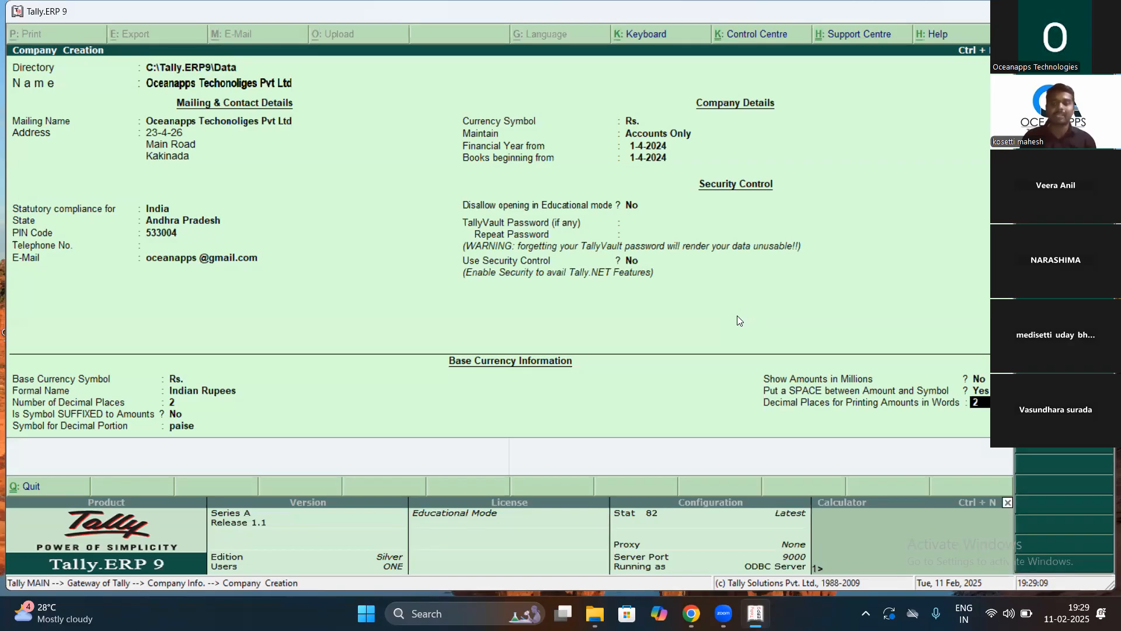
key("Return")
key("Return")
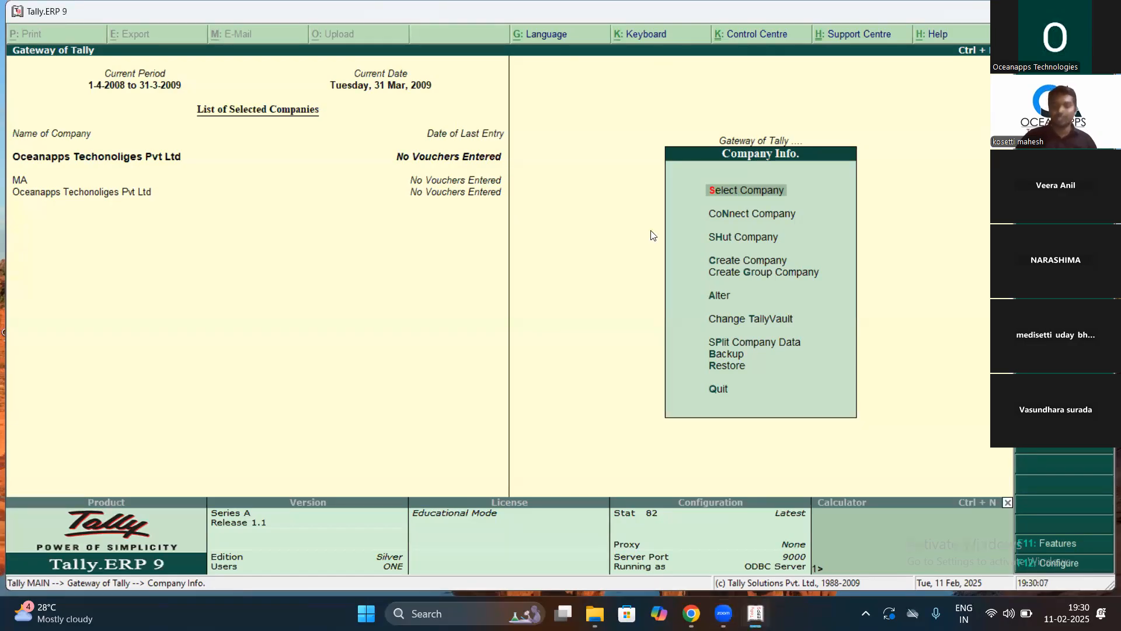
Step: Move down the Company Info menu after returning to the Gateway of Tally
key("Down")
key("Down")
key("Down")
key("Down")
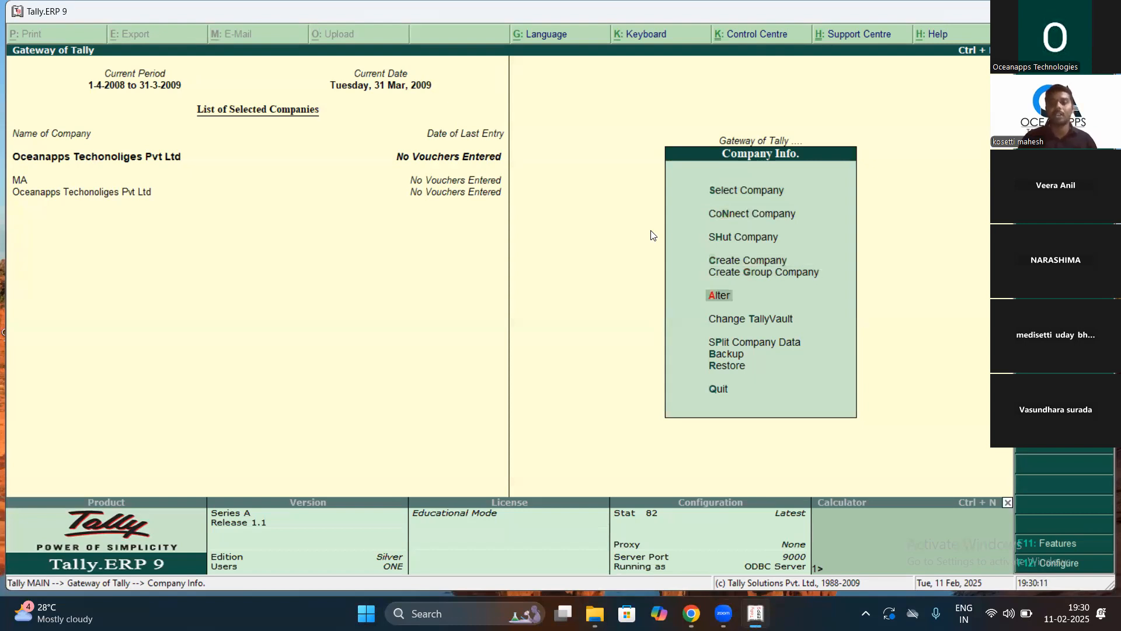
Step: Open Oceanapps Techonoliges Pvt Ltd in Company Alteration and rename it to Mahesh Pvt Ltd
key("Return")
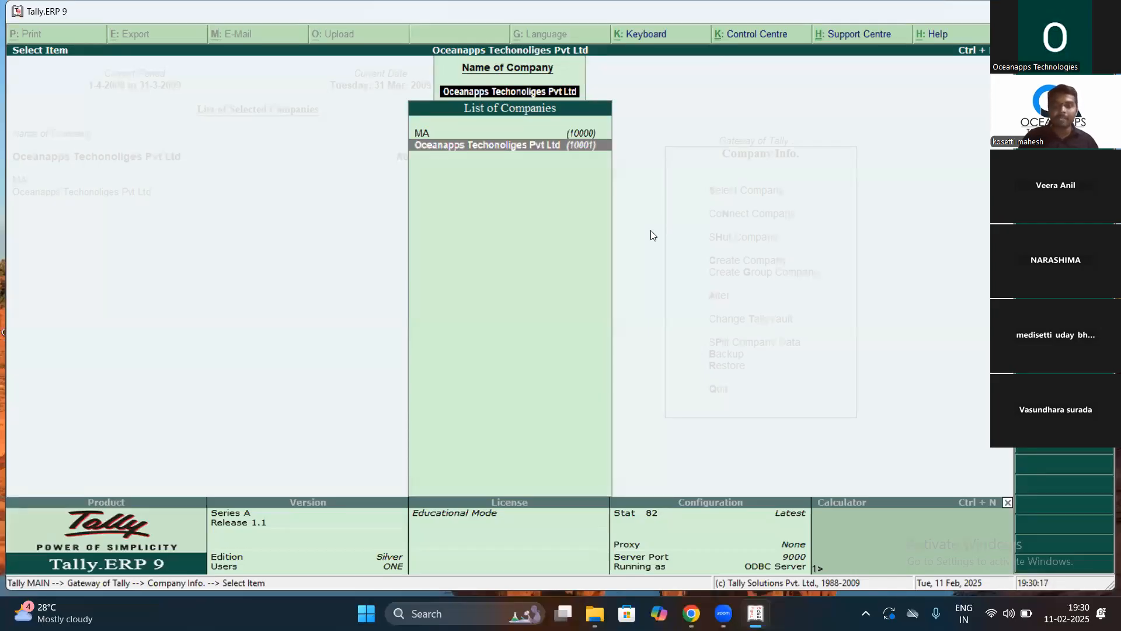
key("Return")
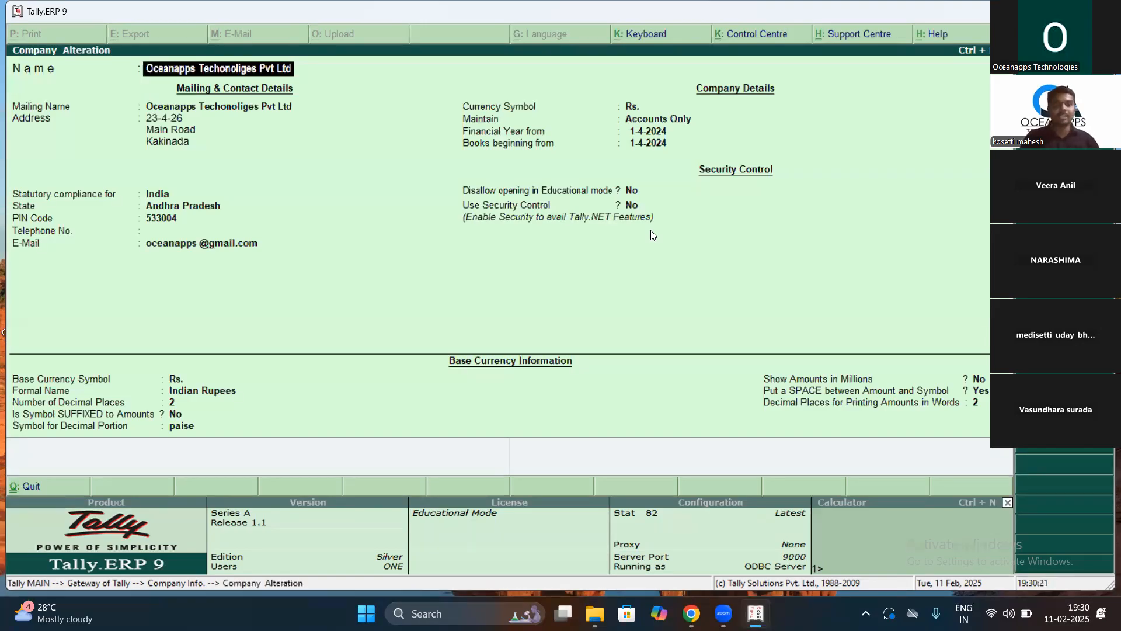
type("Mahesh Pvt Ltd")
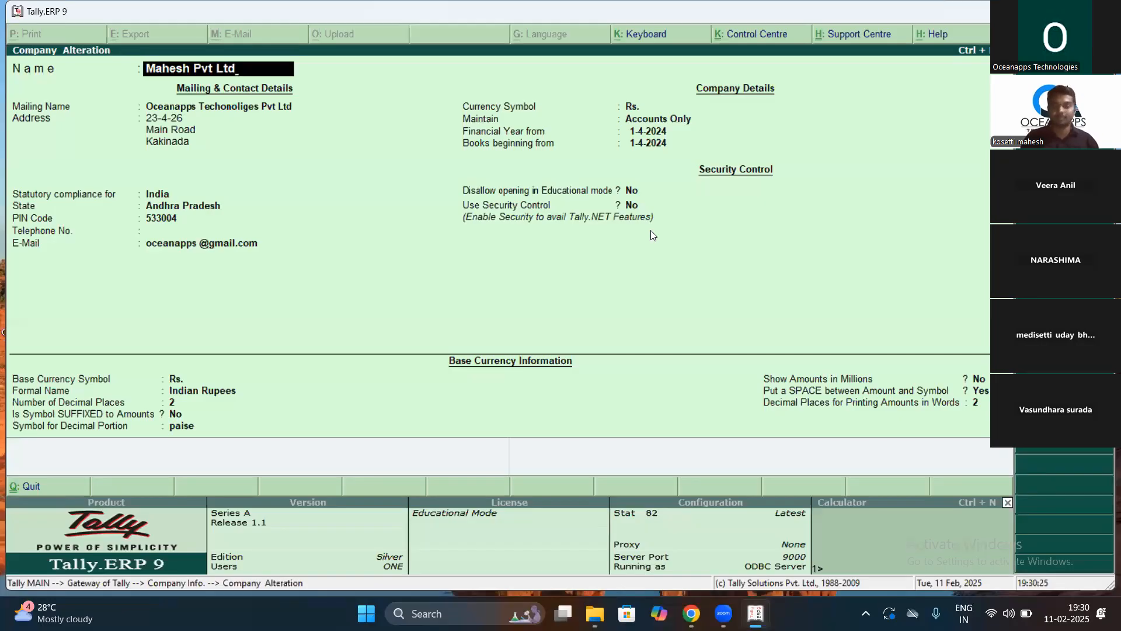
key("Return")
Step: Keep the address and Andhra Pradesh state, and enter the new e-mail address
key("Return")
key("Return")
key("Return")
key("Return")
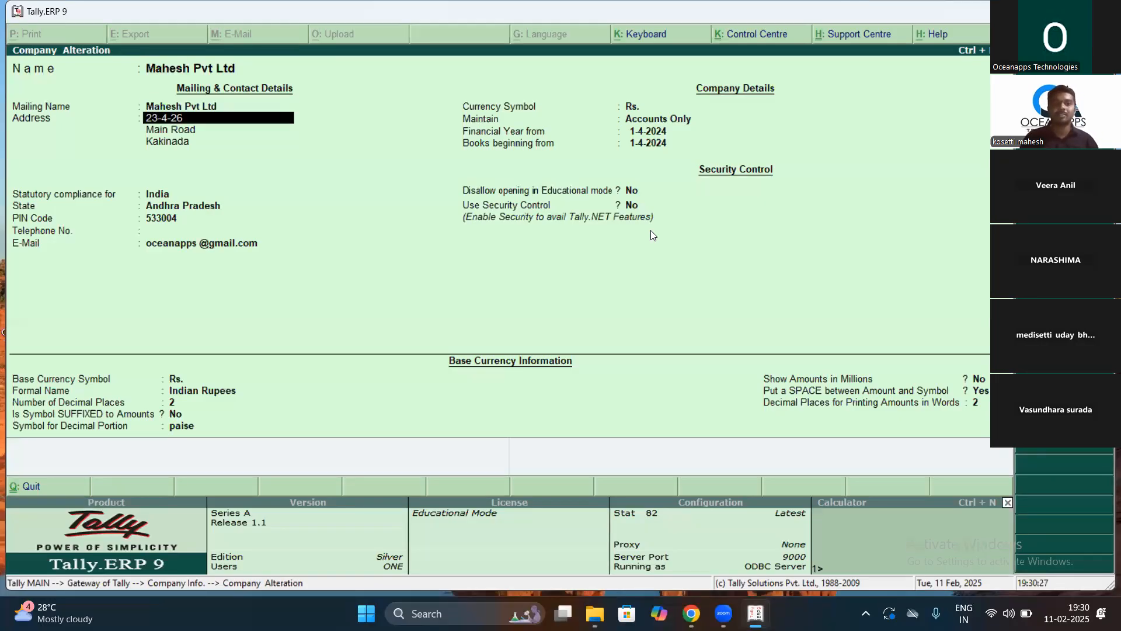
key("Return")
key("Return")
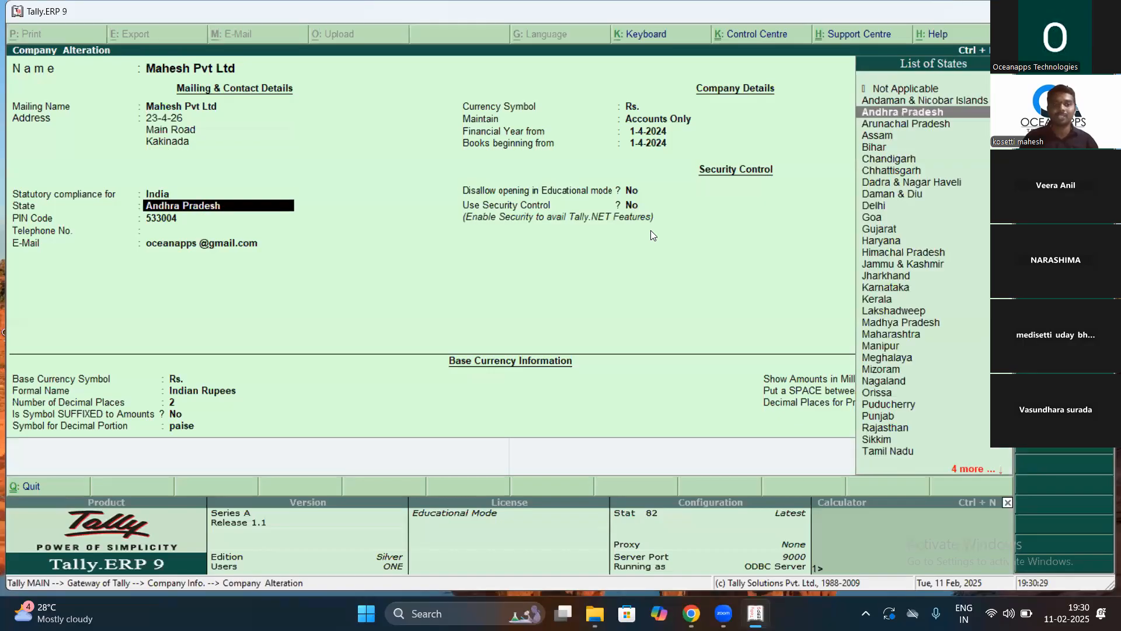
key("Return")
key("Return")
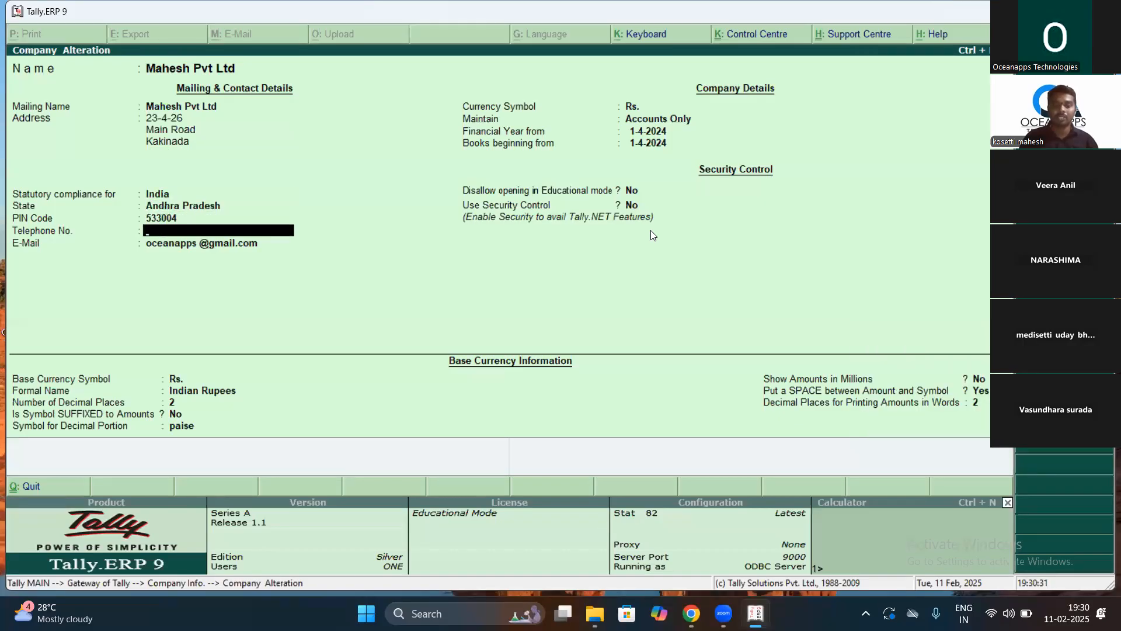
key("Return")
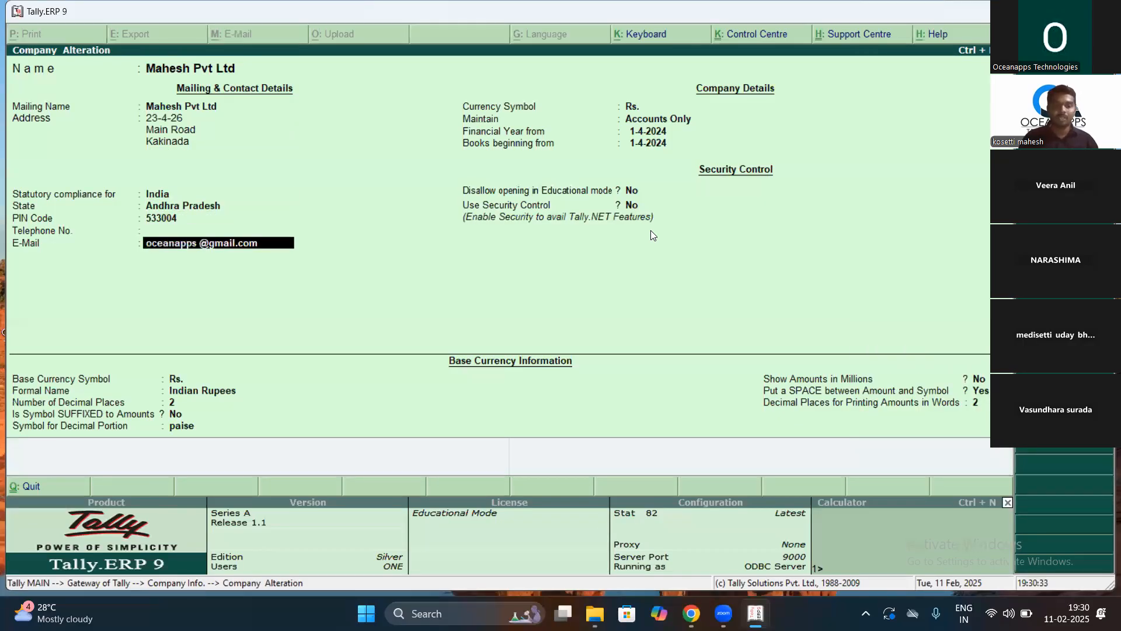
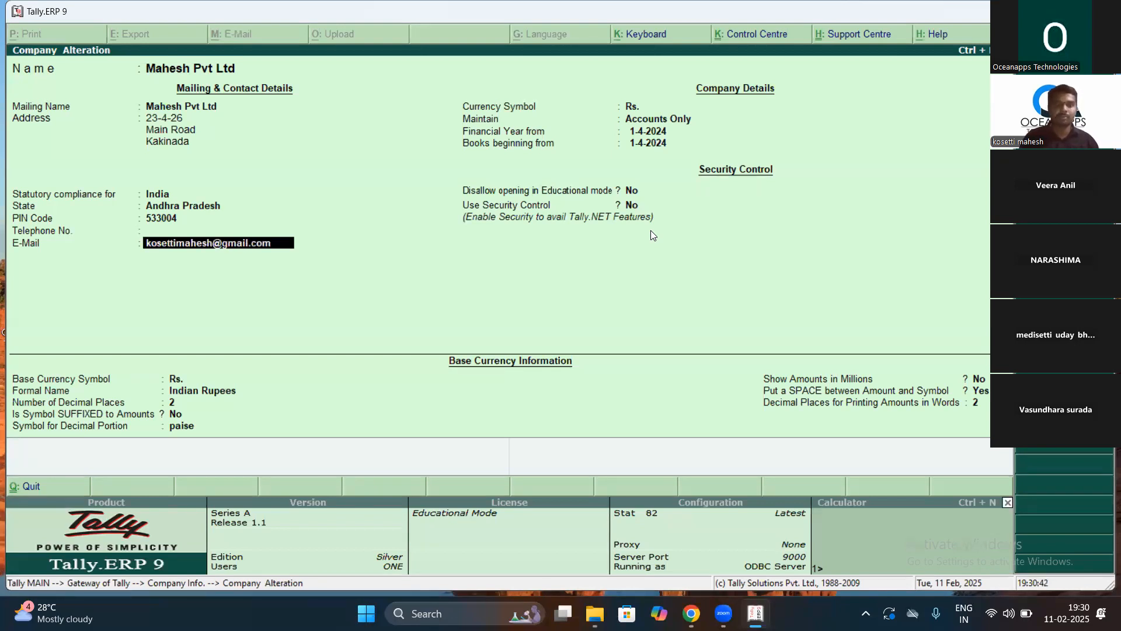
key("Return")
key("Return")
key("Return")
key("Return")
Step: Accept the Mahesh Pvt Ltd alteration and bring up the Select Company list
key("Return")
key("Return")
key("Return")
key("Return")
key("Return")
key("Return")
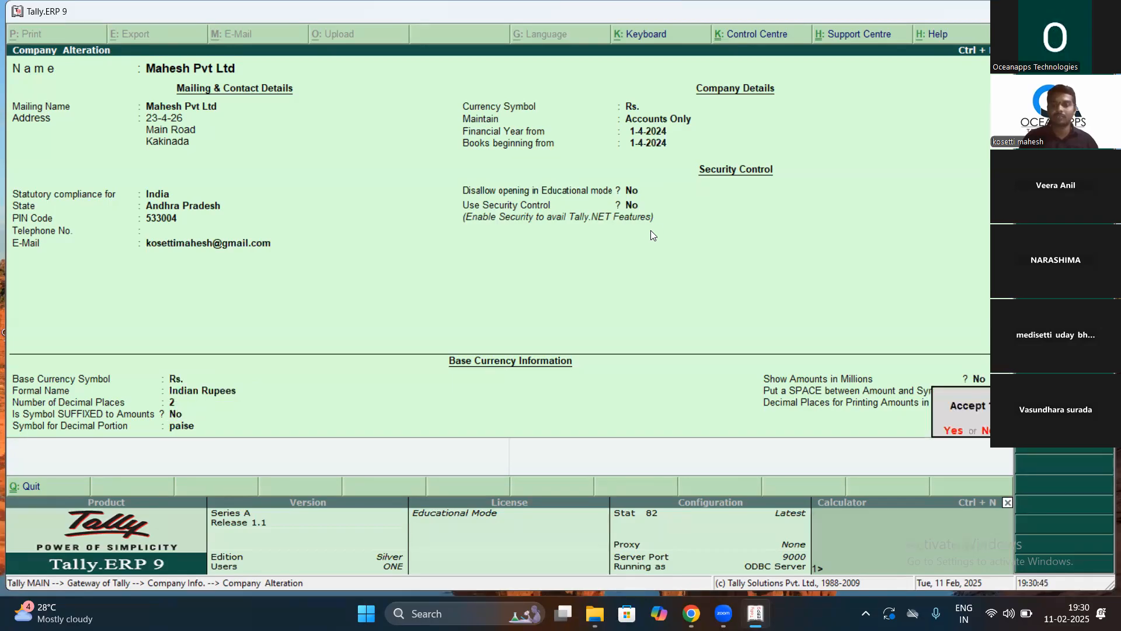
key("Return")
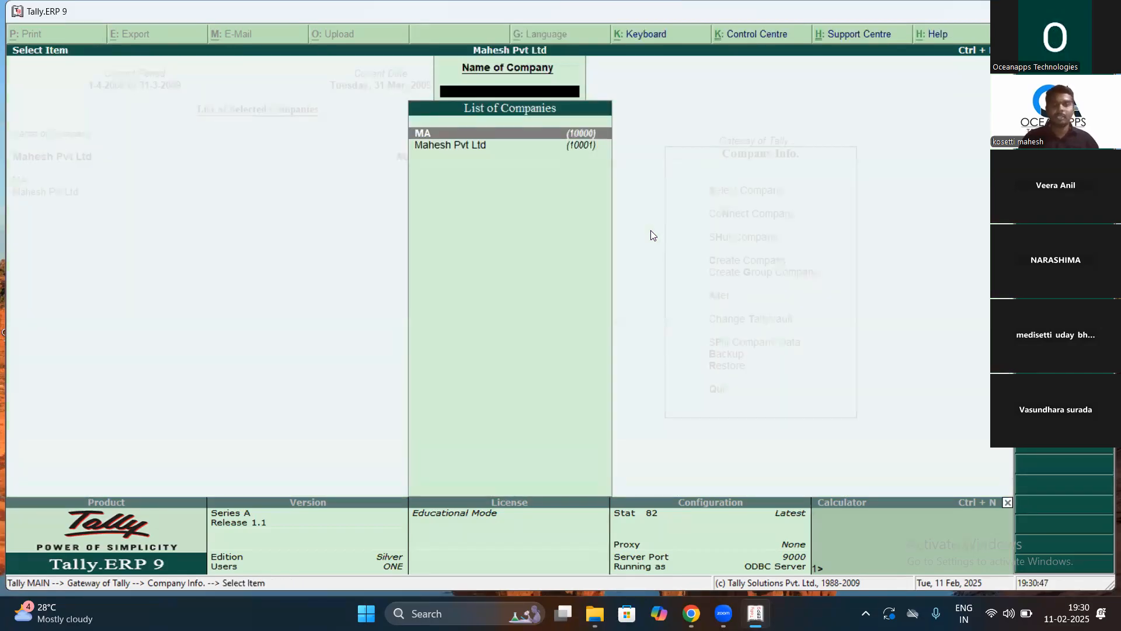
key("Escape")
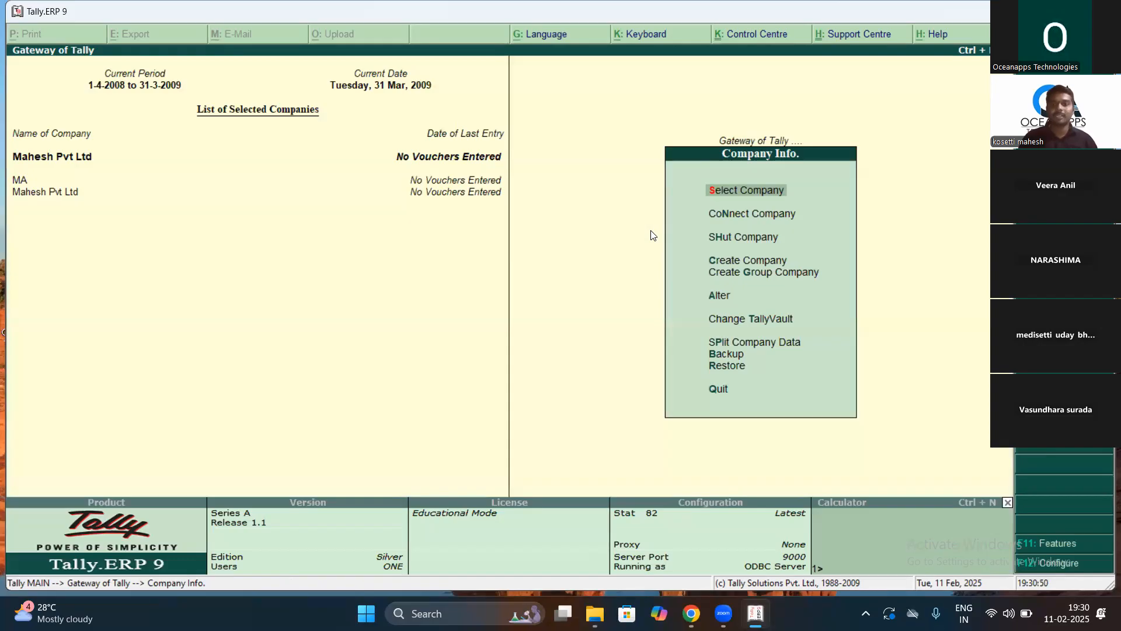
key("Return")
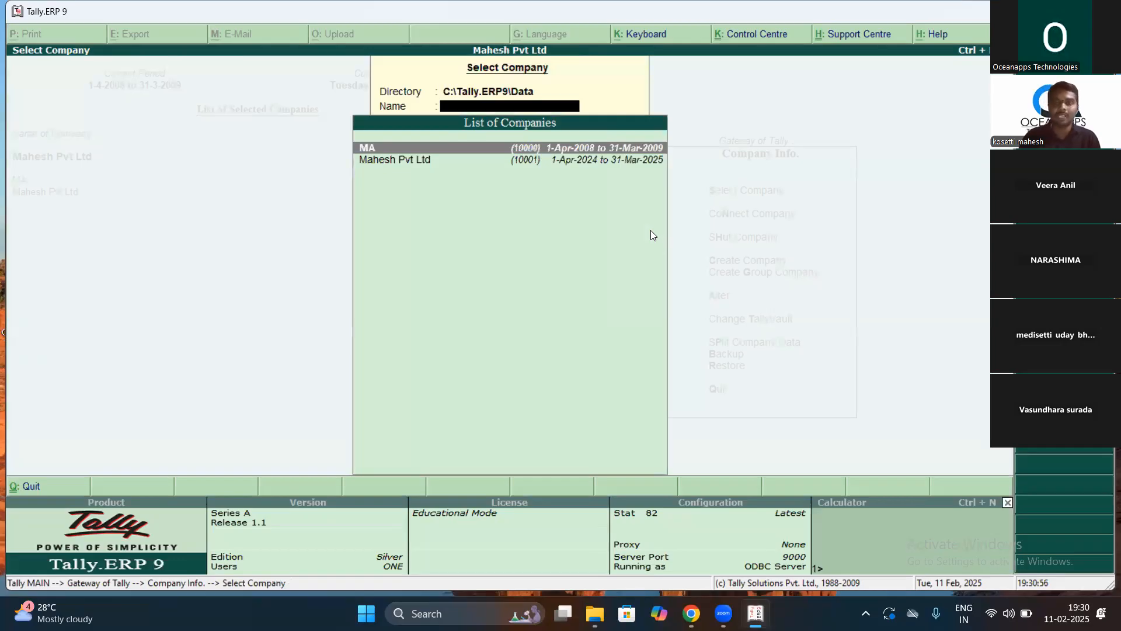
Step: Close the company list without selecting and highlight Create Company in the Company Info menu
key("Down")
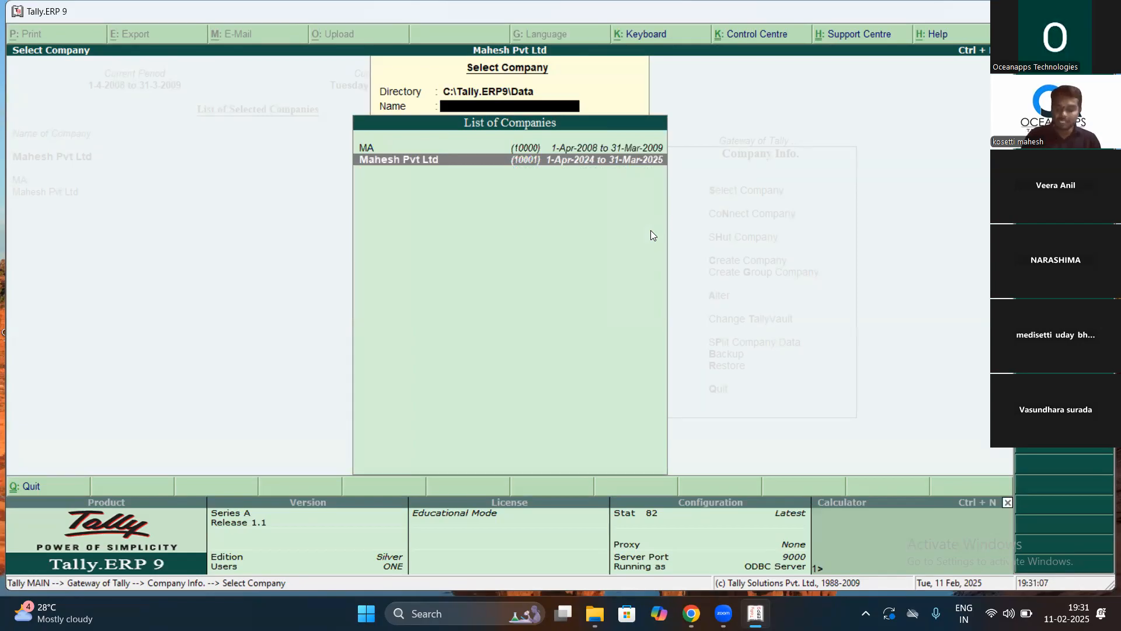
key("Escape")
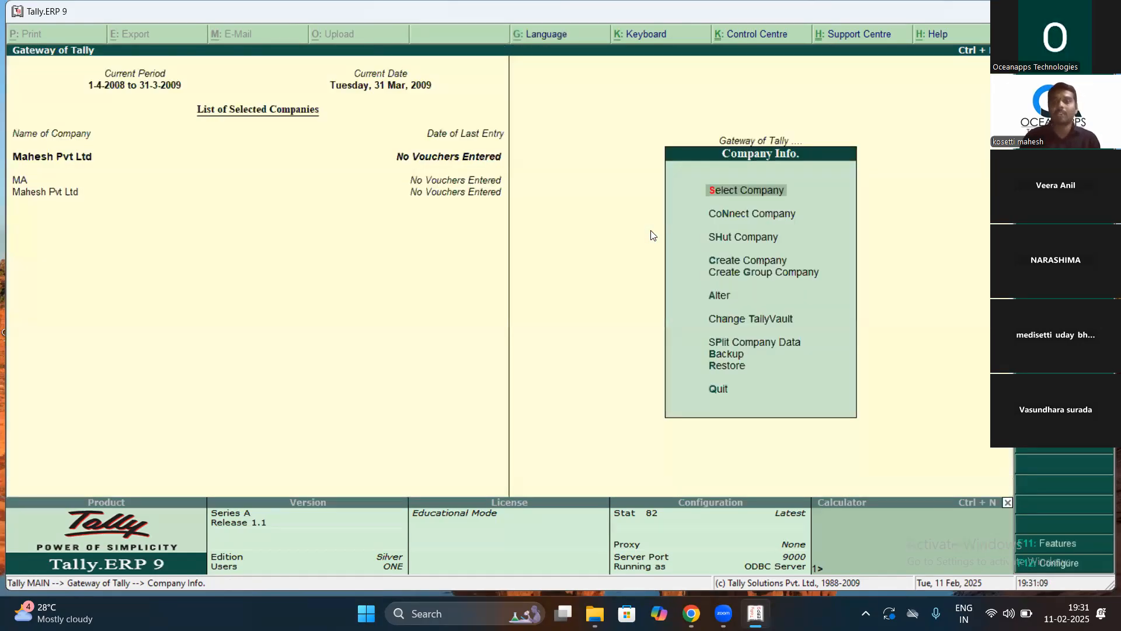
key("Down")
key("Down")
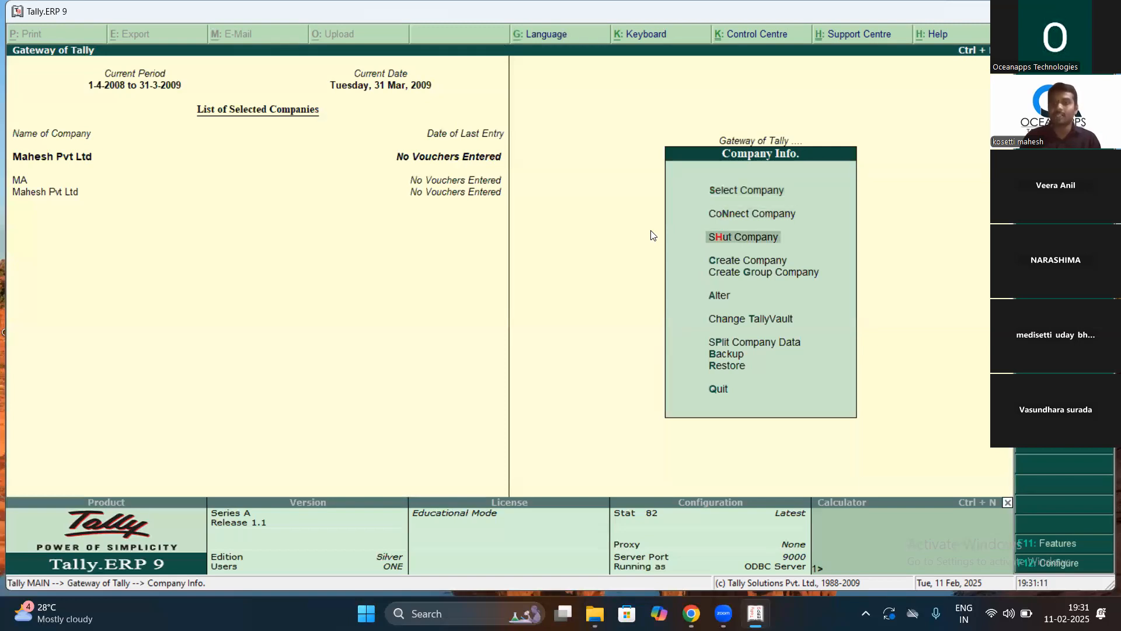
key("Down")
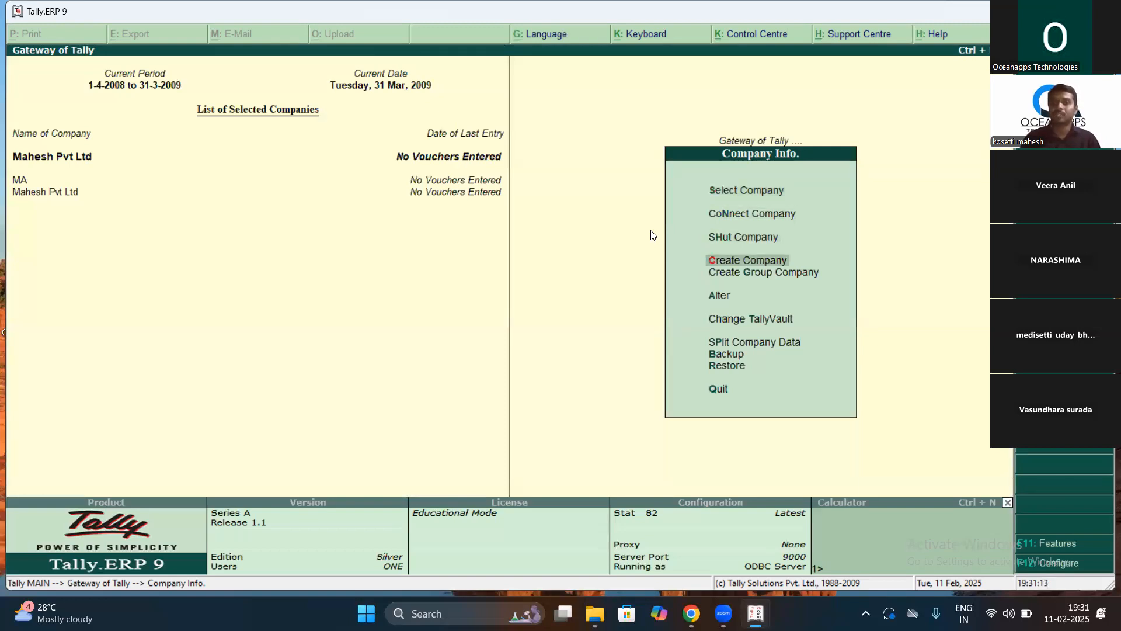
key("Up")
key("Up")
key("Up")
key("Up")
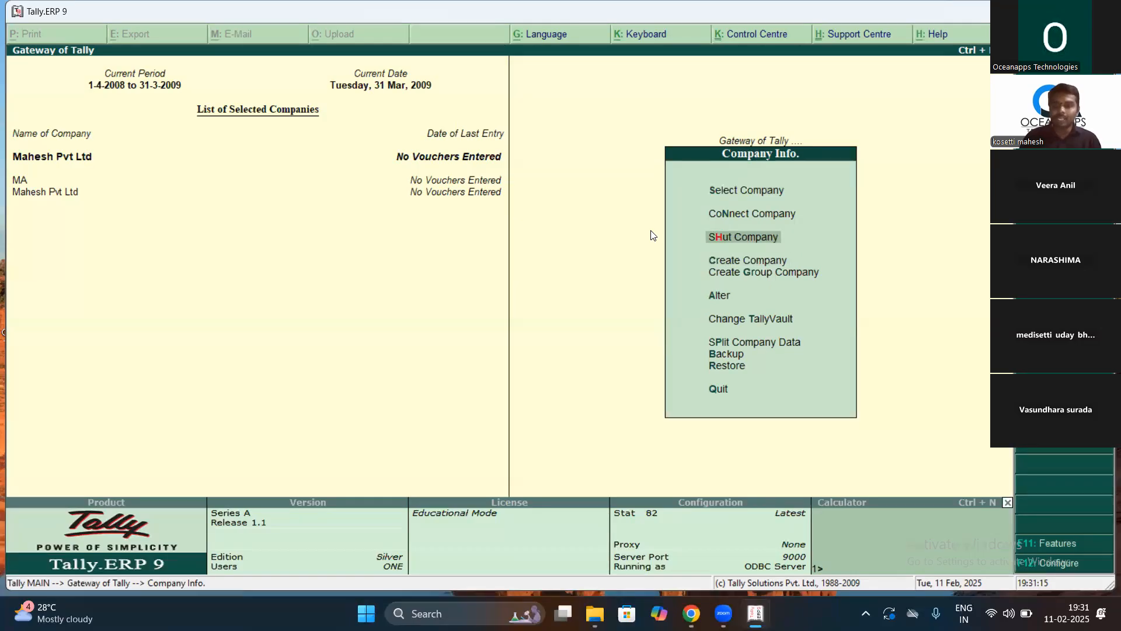
key("Down")
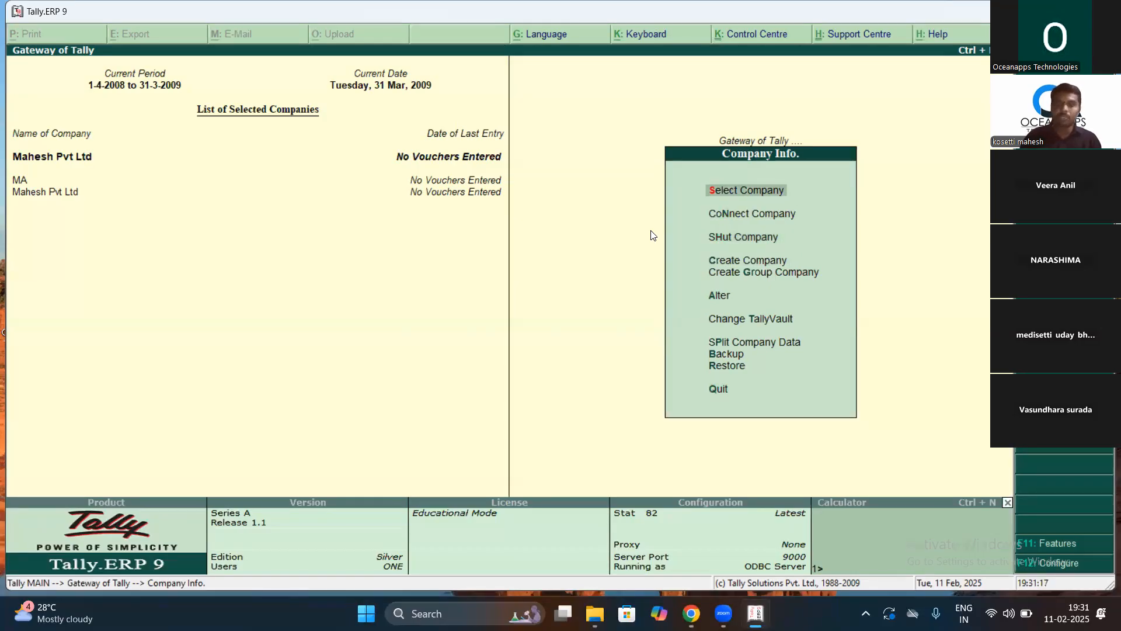
key("Return")
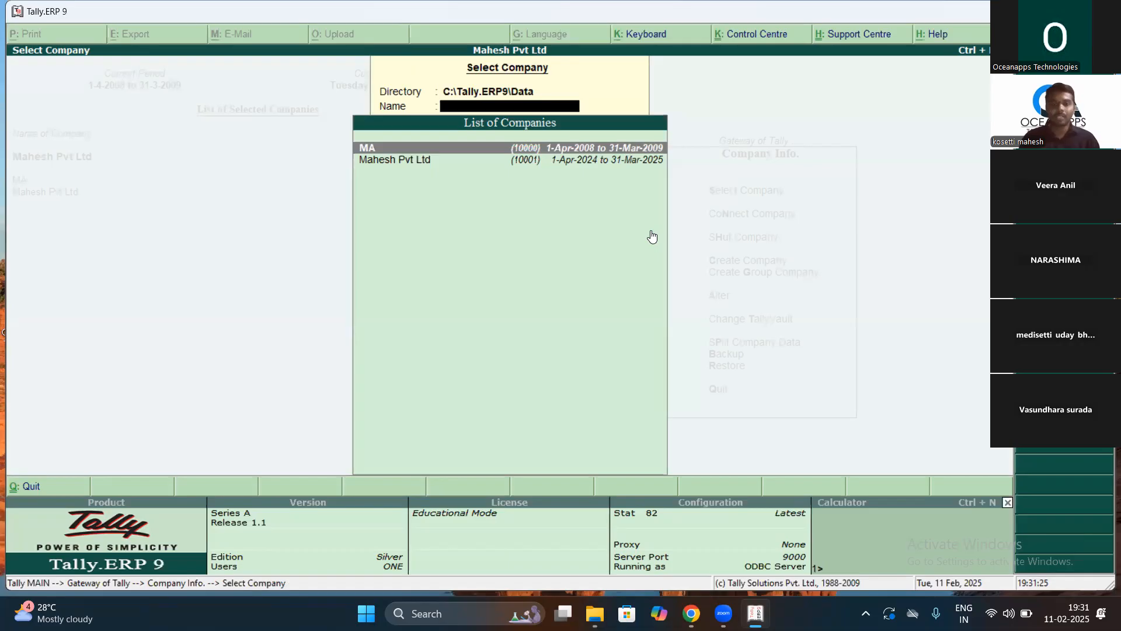
key("Escape")
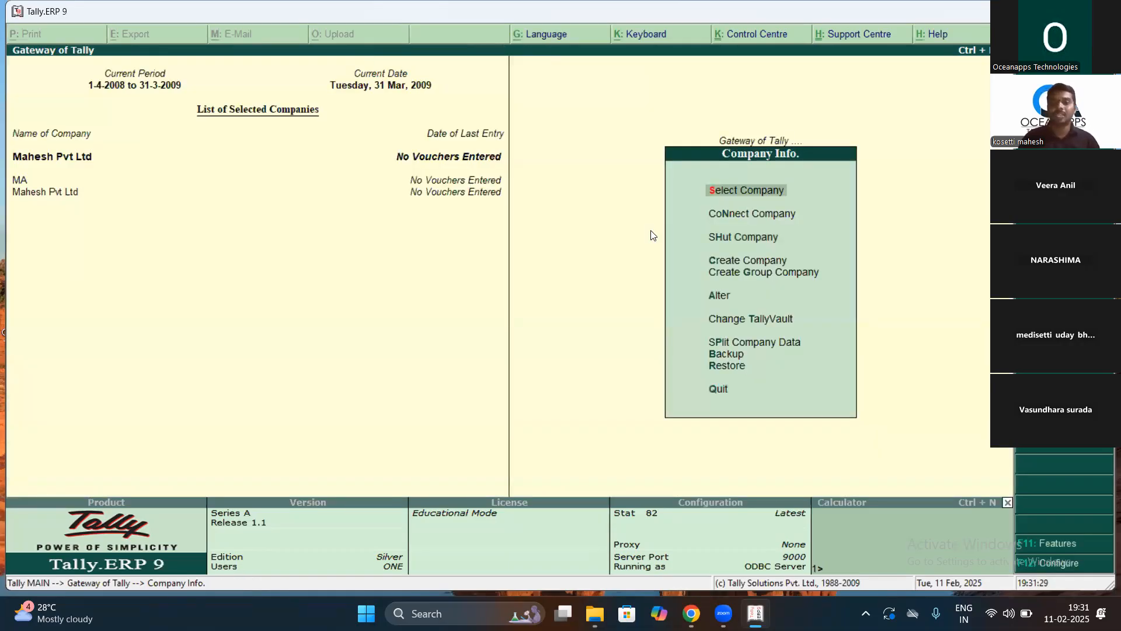
key("Down")
key("Down")
key("Down")
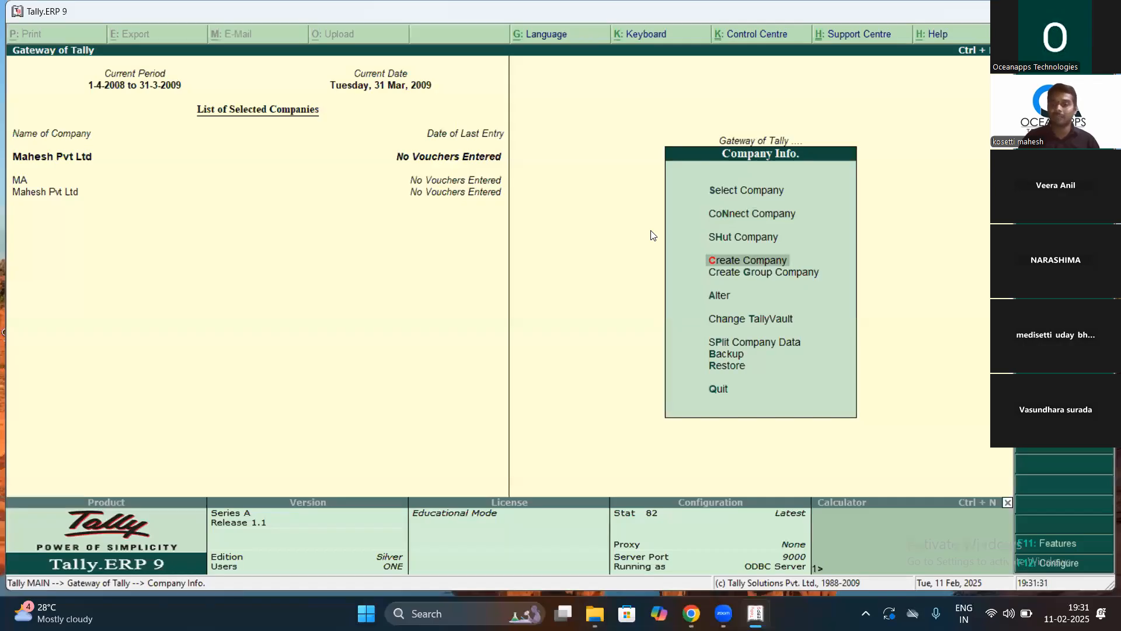
Step: Start a new company named 'Victory Bazar'
key("Return")
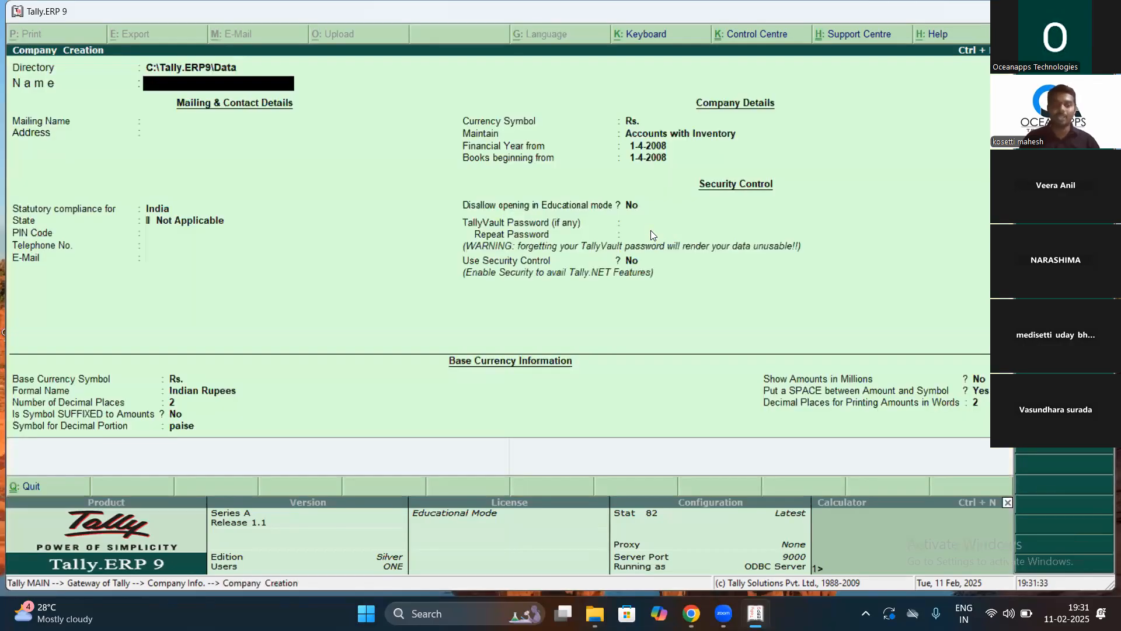
type("Vi")
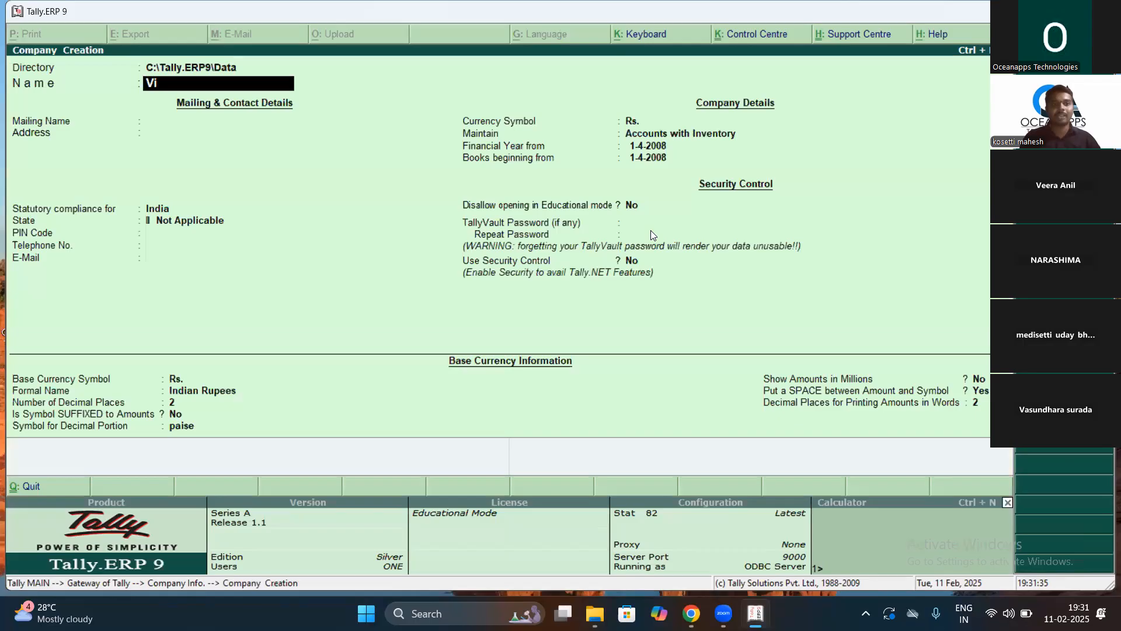
type("ctory")
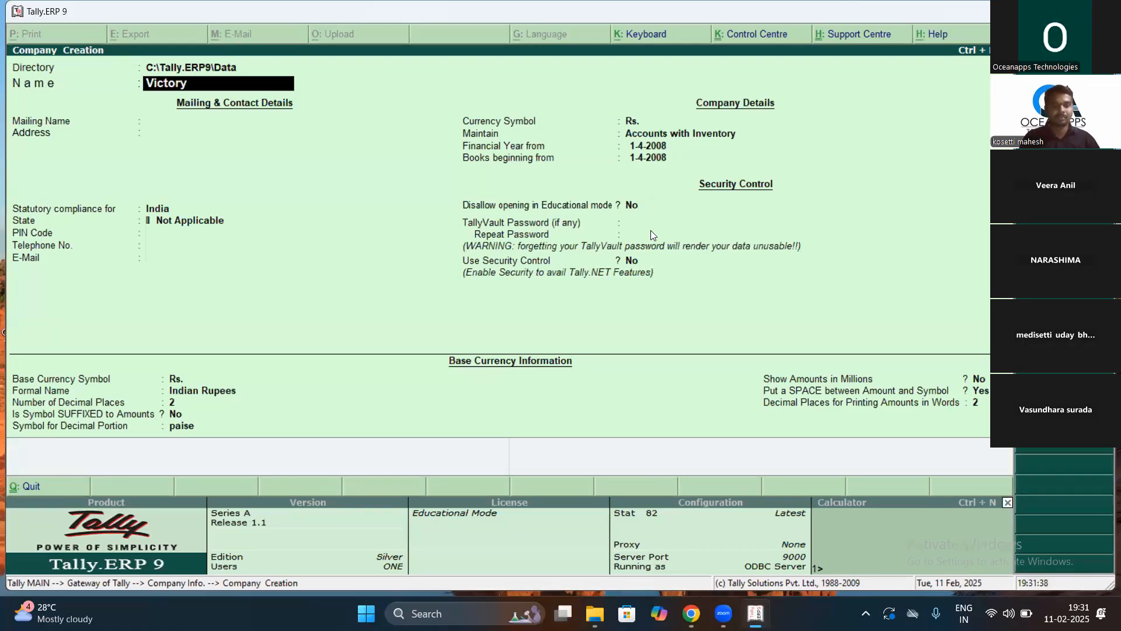
type(" bza")
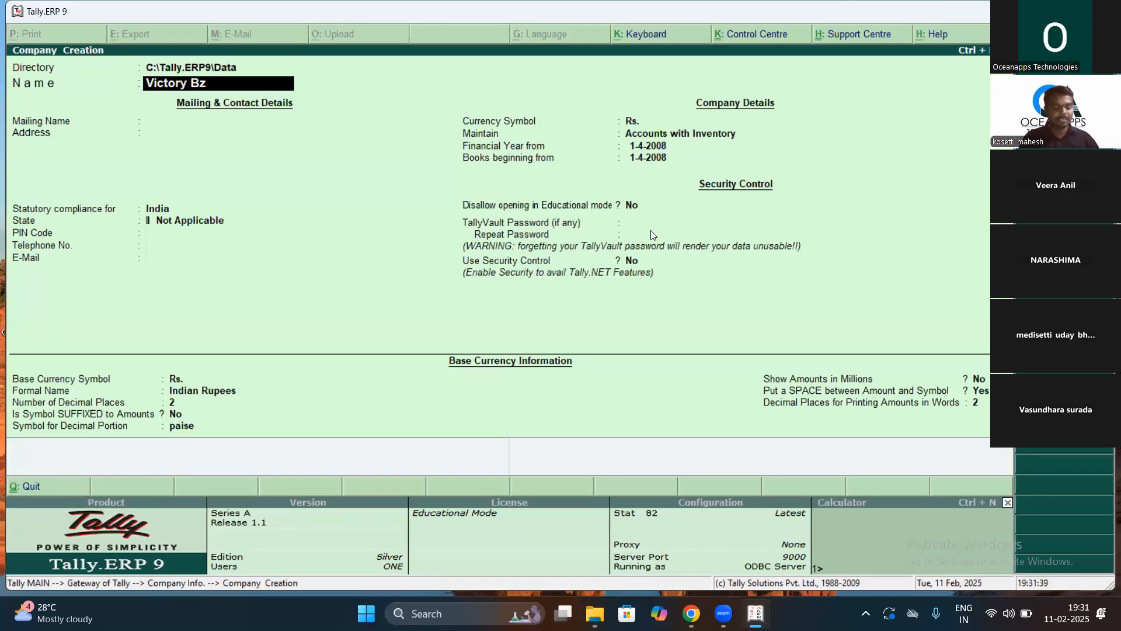
key("BackSpace")
key("BackSpace")
type("azar")
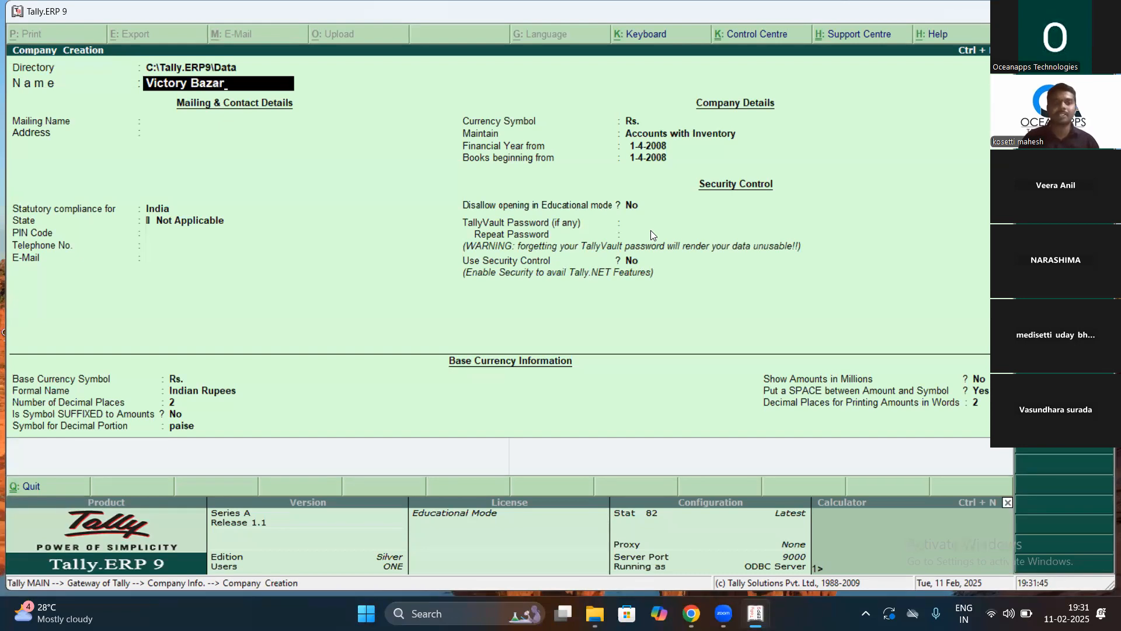
key("Return")
key("Return")
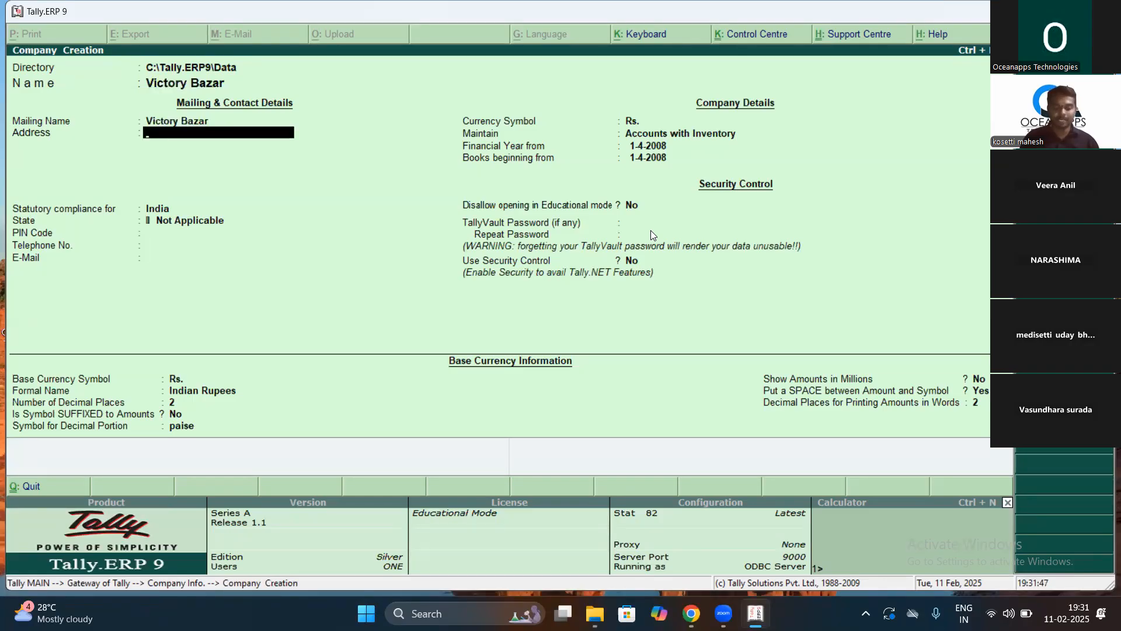
Step: Enter the address lines '1-1', 'Main Road' and 'Kakinada', then bring up the state list
type("1-1")
key("Return")
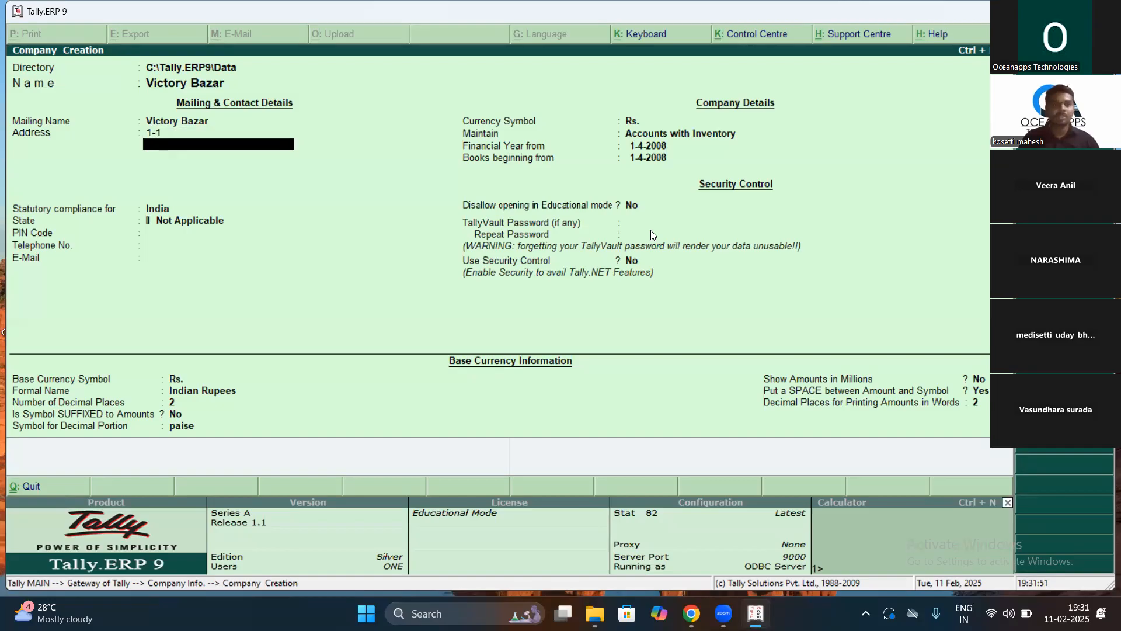
type("Main Rod")
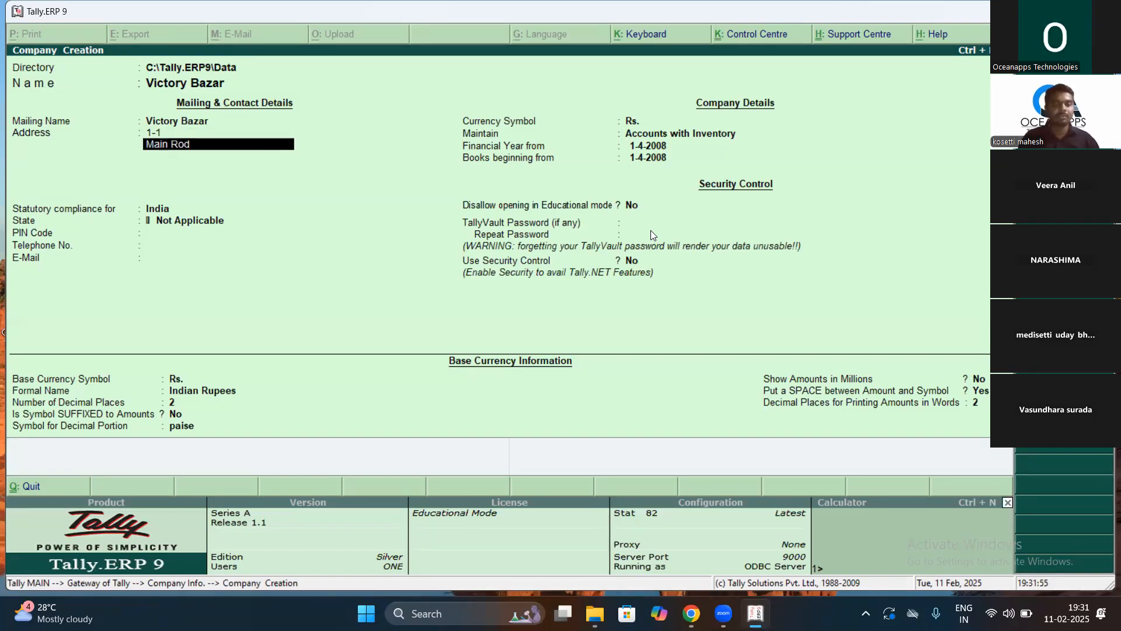
key("BackSpace")
type("ad")
key("Return")
type("Kaki")
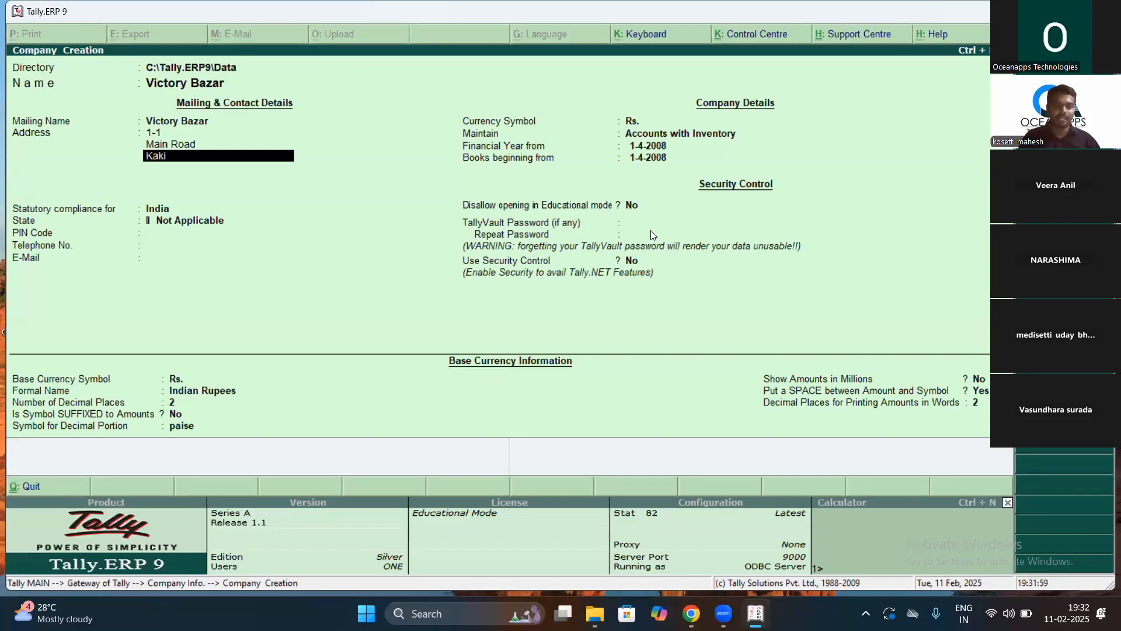
type("nada")
key("BackSpace")
key("BackSpace")
key("BackSpace")
type("ada")
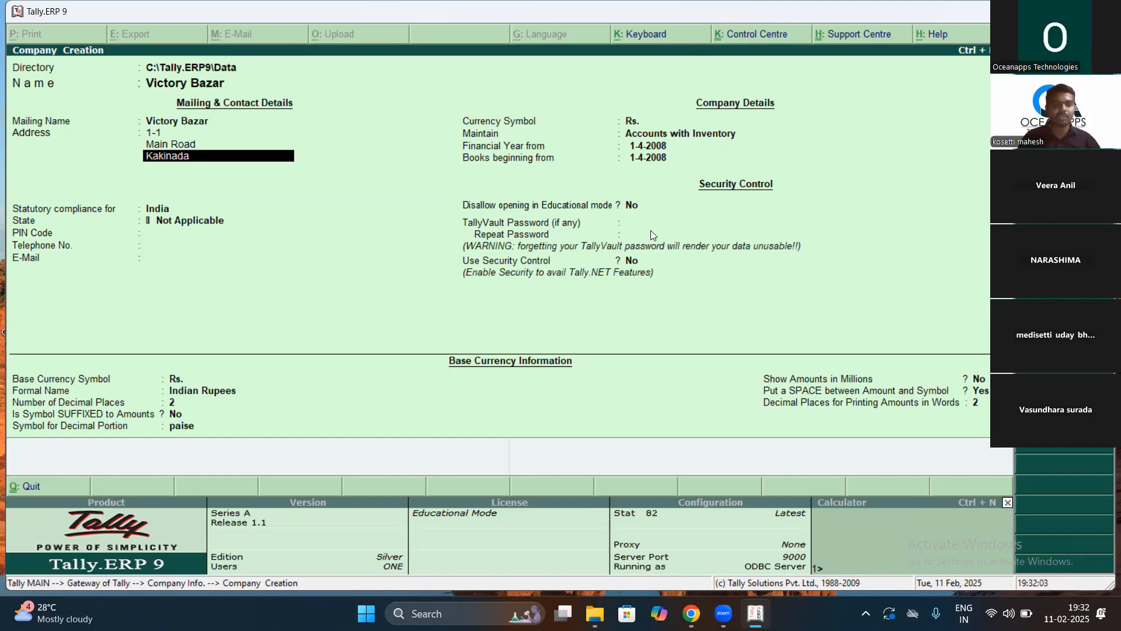
key("Return")
key("Return")
key("Return")
key("Down")
key("Down")
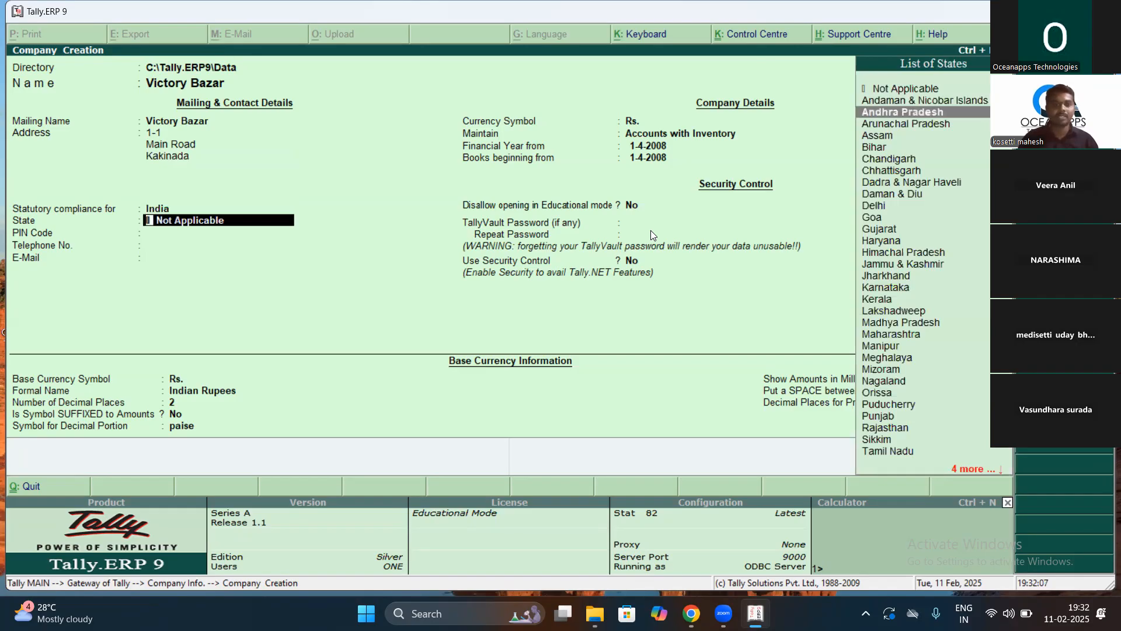
Step: Set the state to Andhra Pradesh and PIN code 533004, leaving telephone and e-mail blank
key("Return")
type("533004")
key("Return")
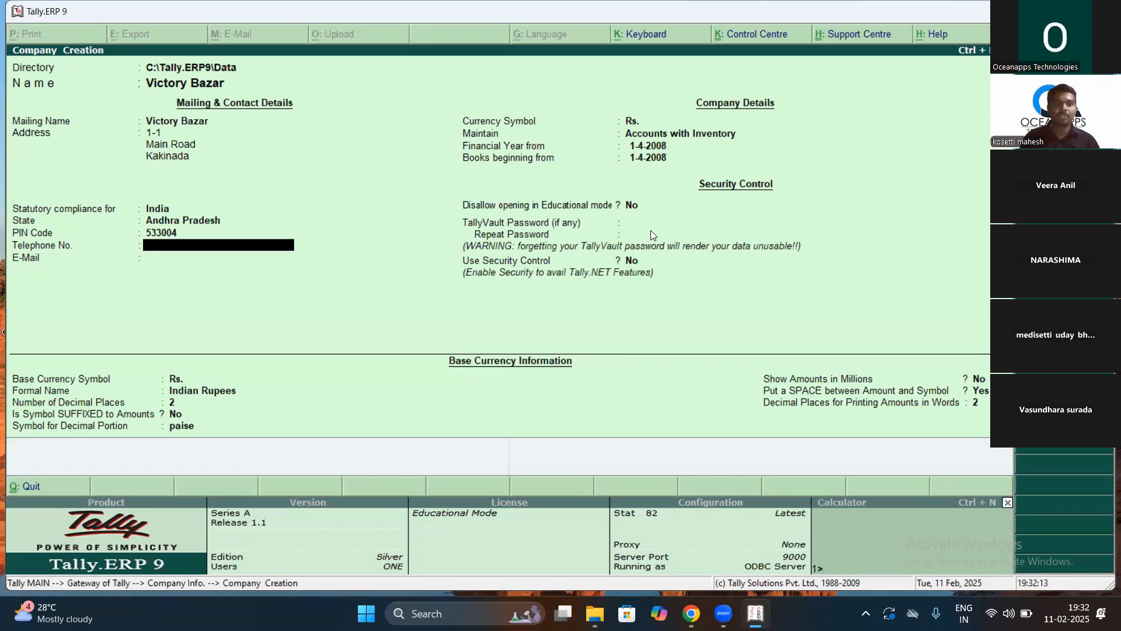
key("Return")
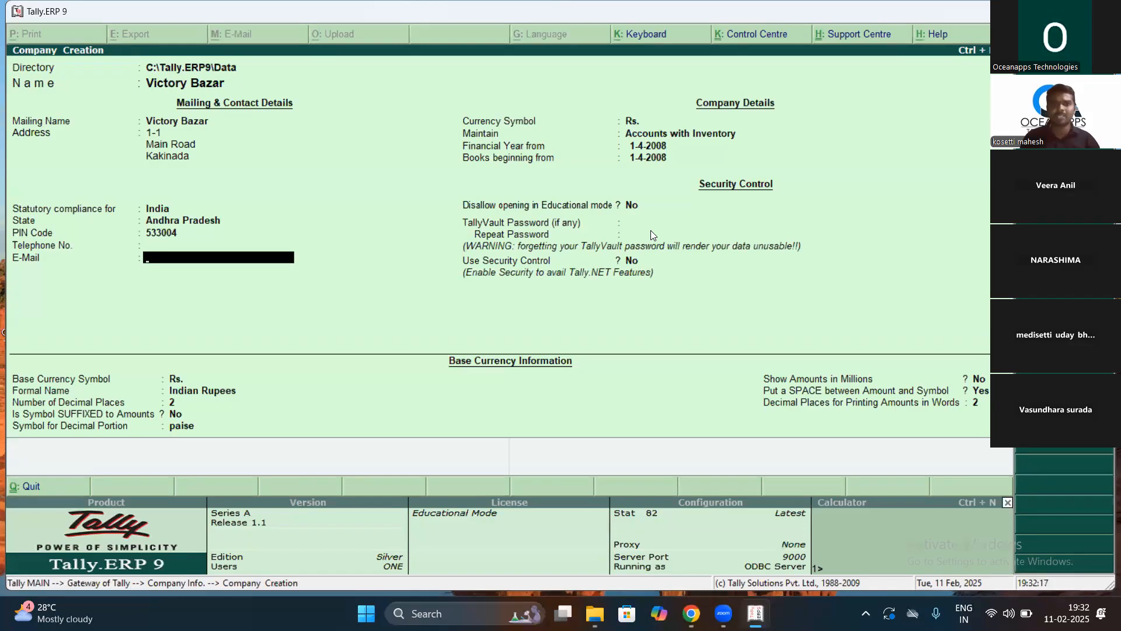
key("Return")
Step: Set Maintain to Accounts Only with the financial year starting 1-4-2024
key("Return")
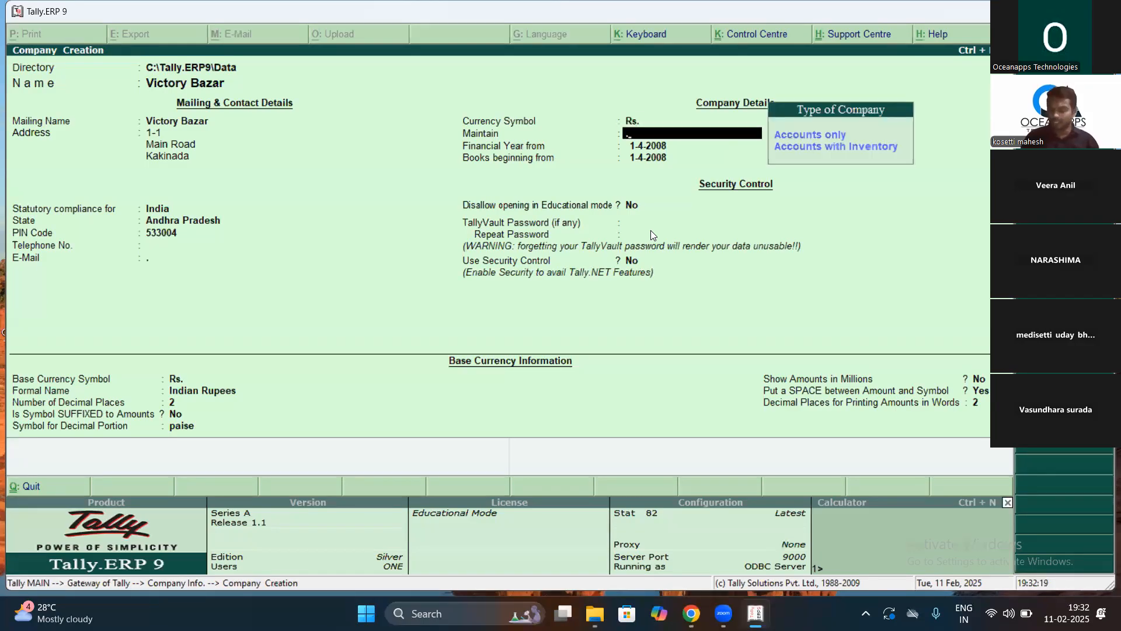
key("Down")
key("Up")
key("Return")
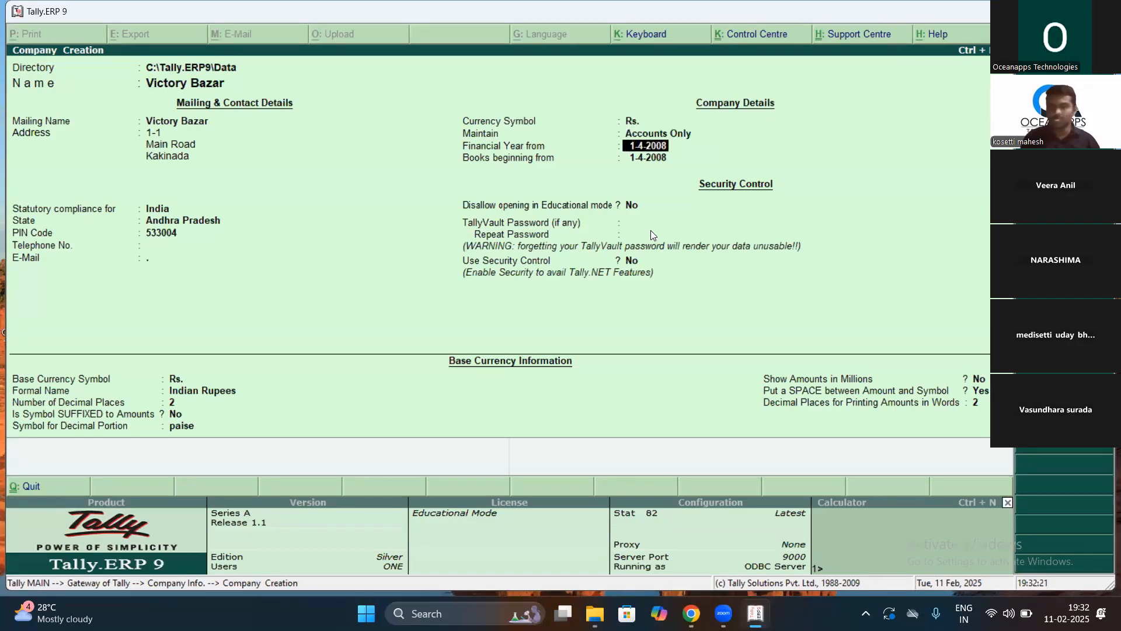
type("1-4-2024")
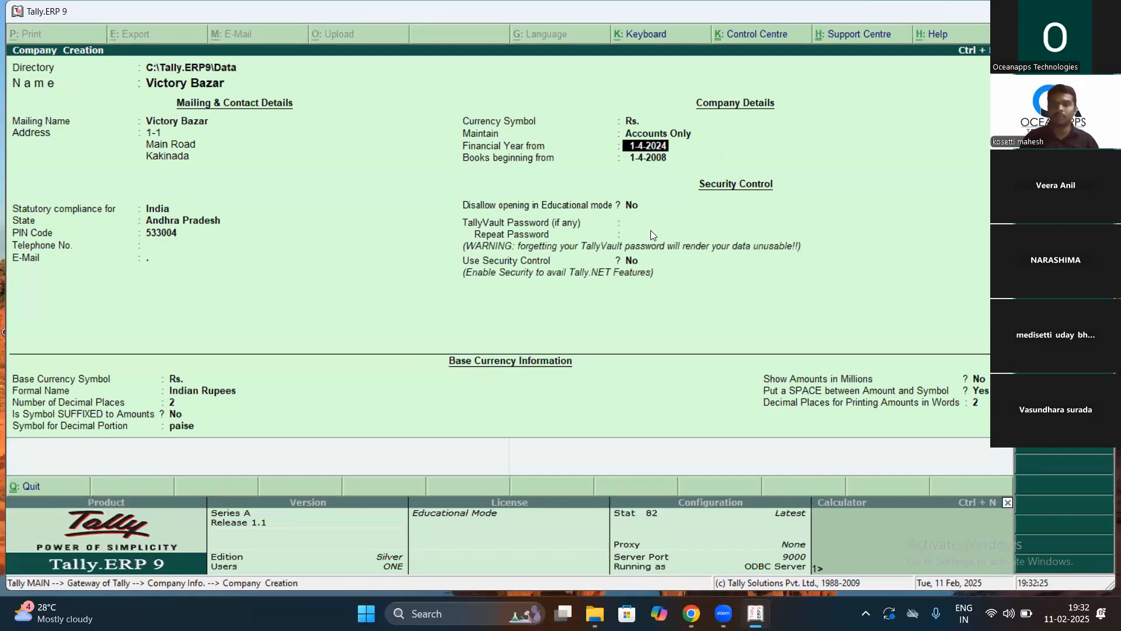
key("Return")
key("Return")
type("..")
key("Return")
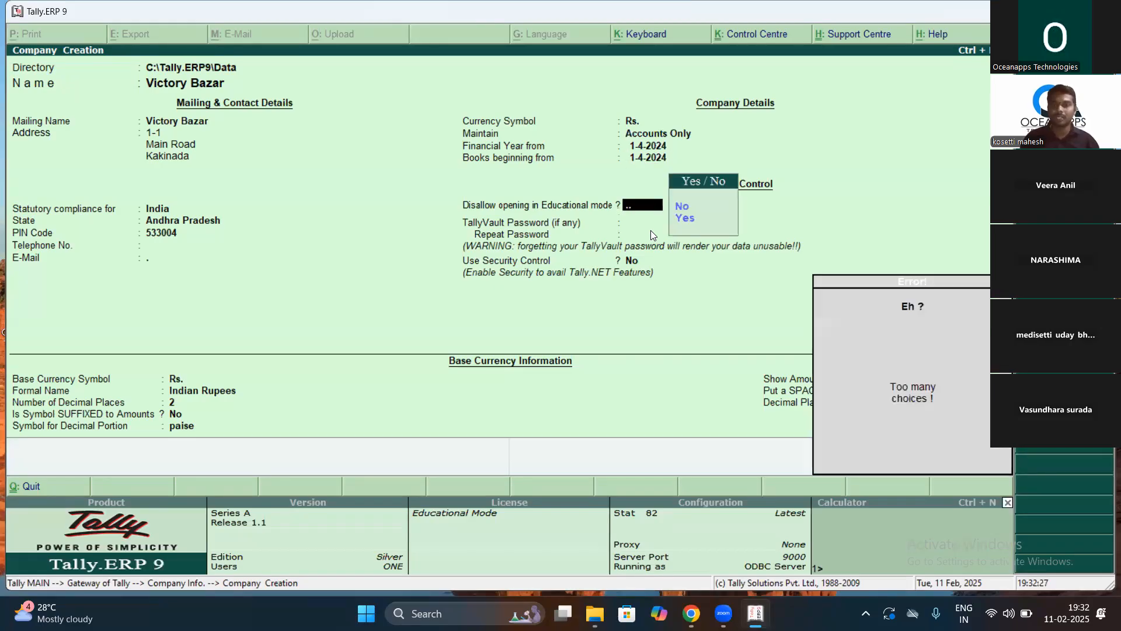
Step: Keep educational mode at No and accept to create Victory Bazar
key("Escape")
key("Down")
key("Up")
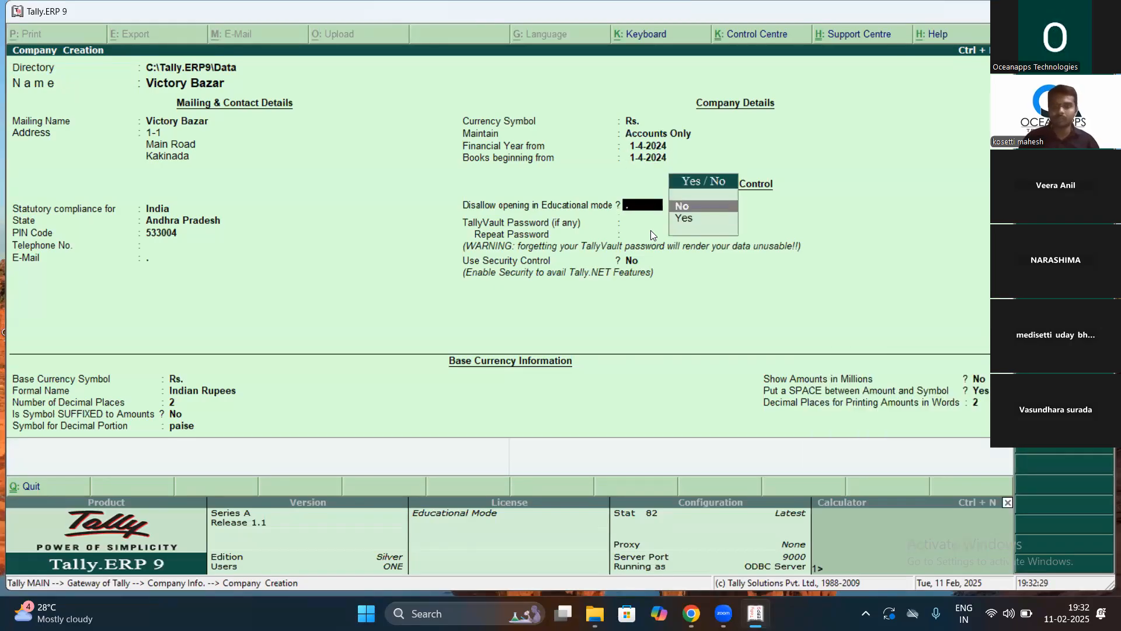
key("Return")
key("Return")
key("Return")
key("Return")
key("Return")
key("Return")
key("Return")
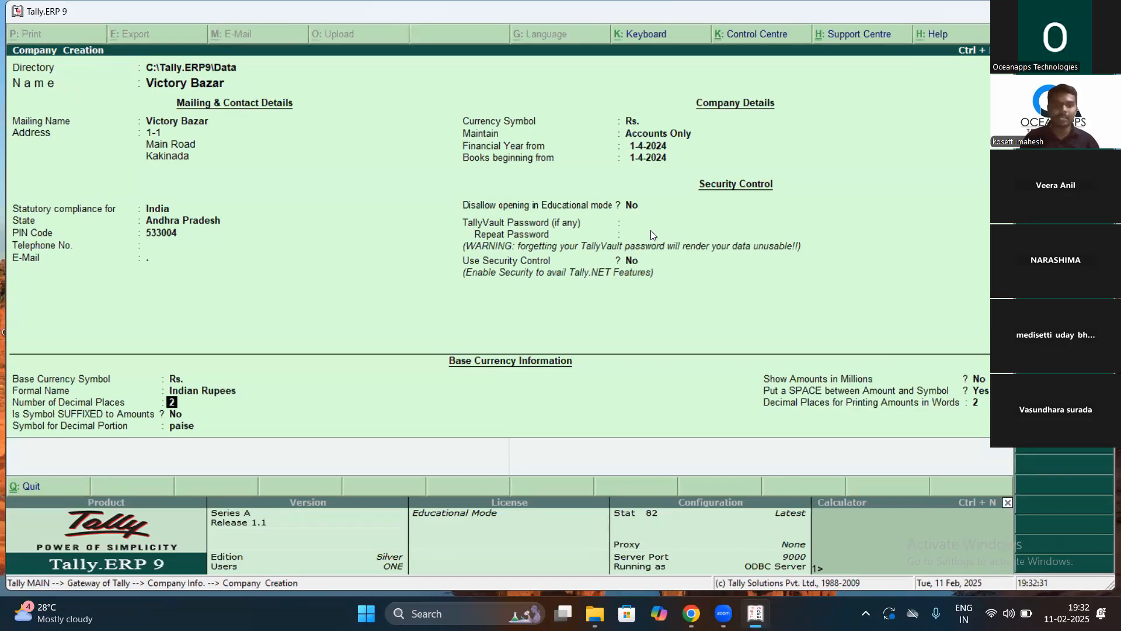
key("Return")
key("Return")
key("Return")
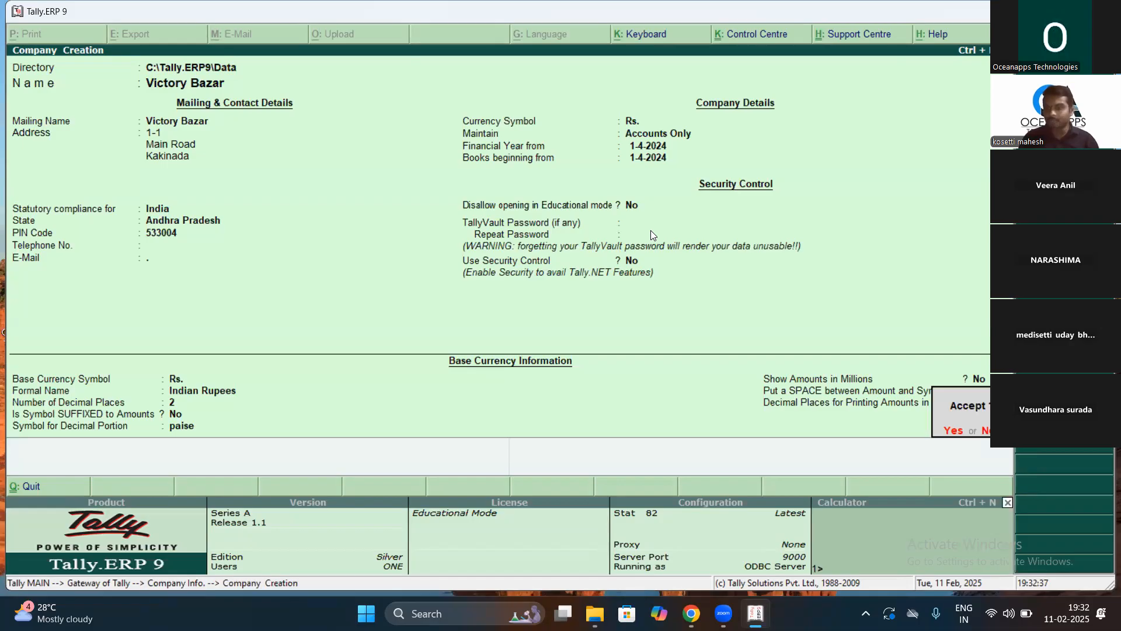
key("Return")
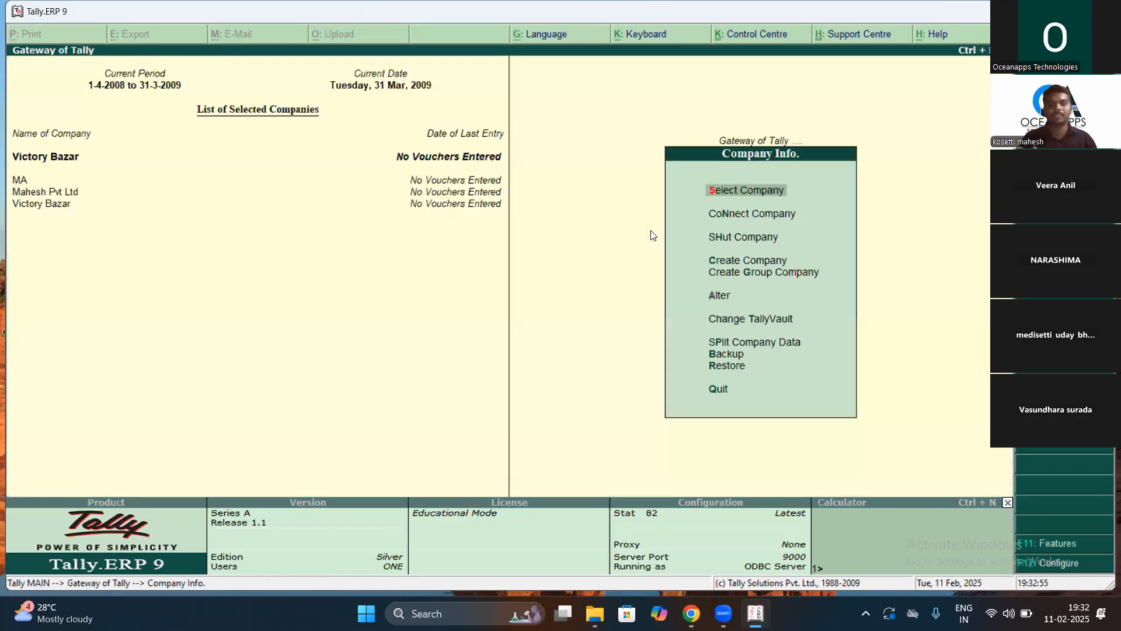
key("Return")
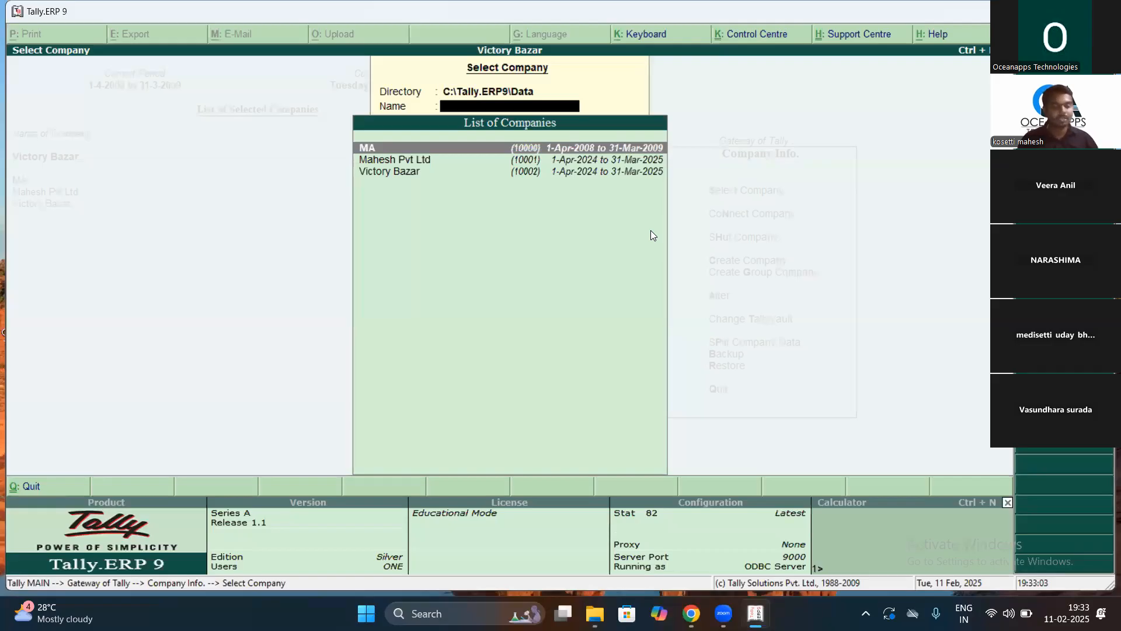
key("Escape")
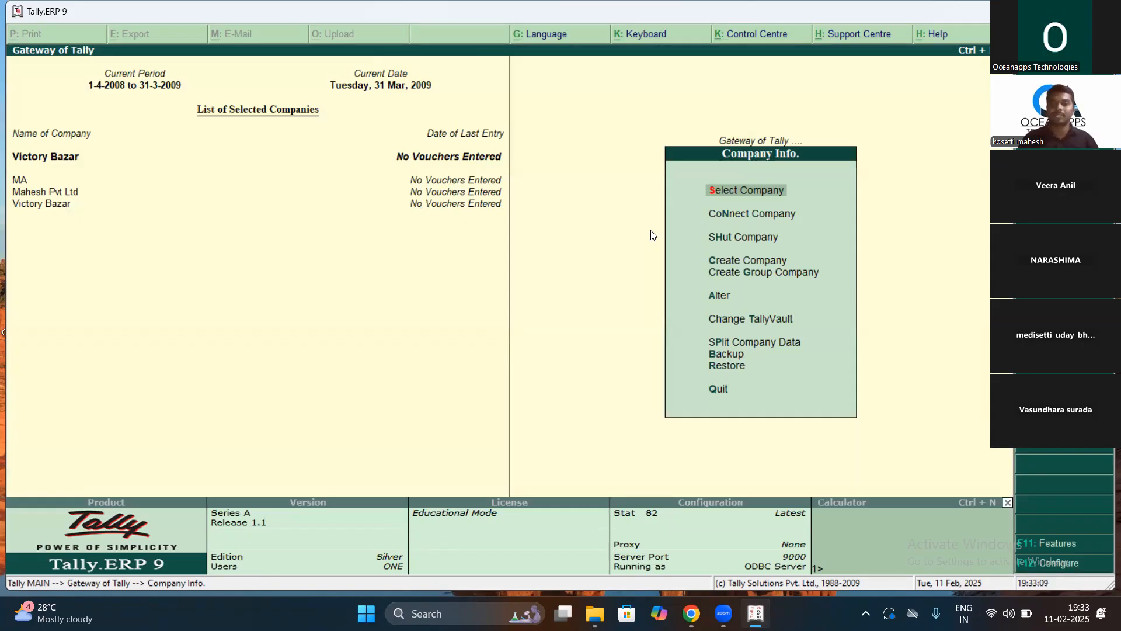
key("Down")
key("Down")
key("Down")
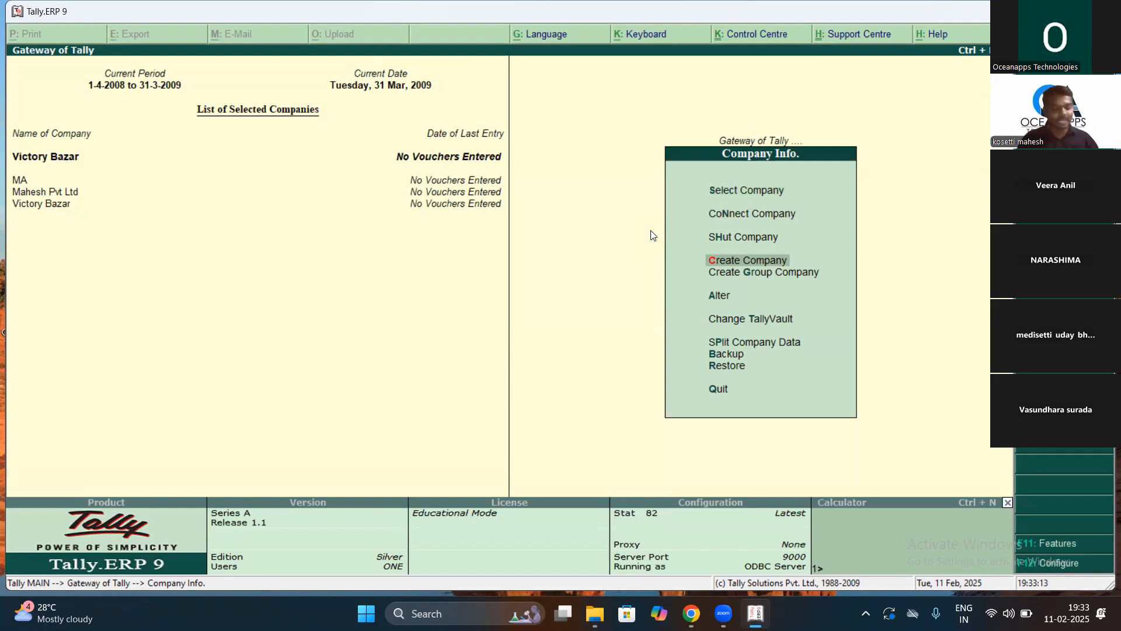
key("Escape")
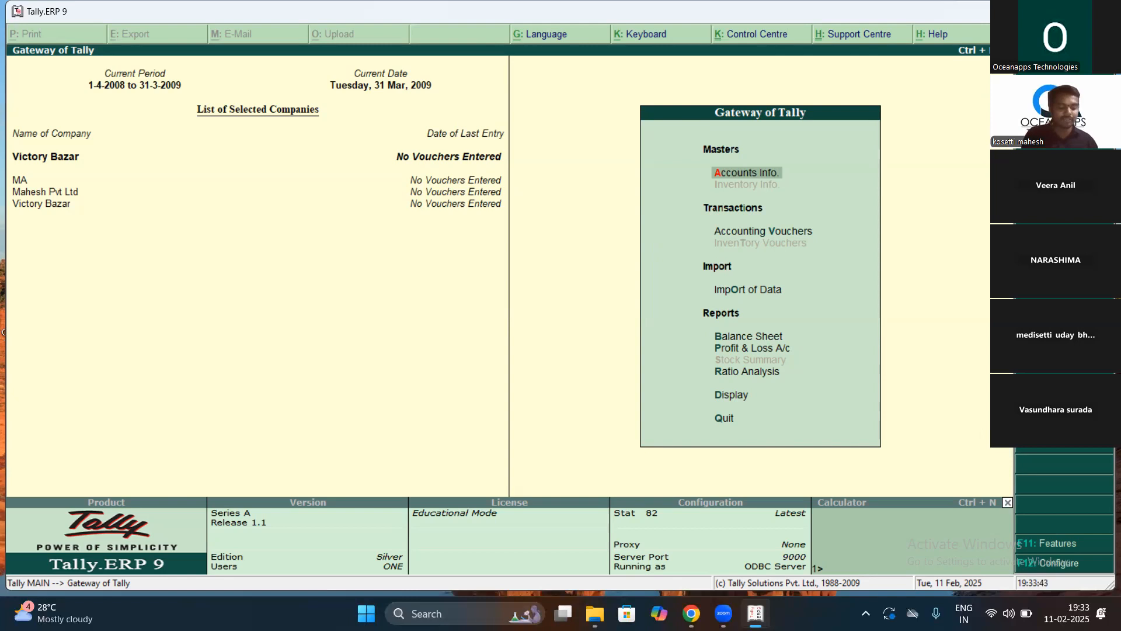
key("alt+F3")
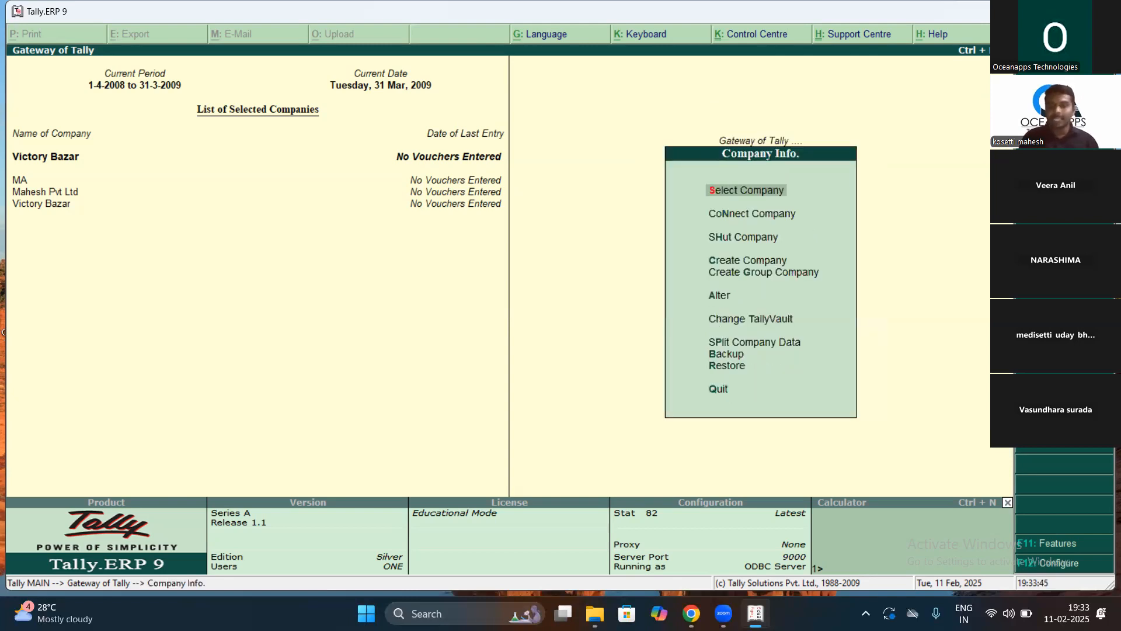
key("Down")
key("Down")
key("Down")
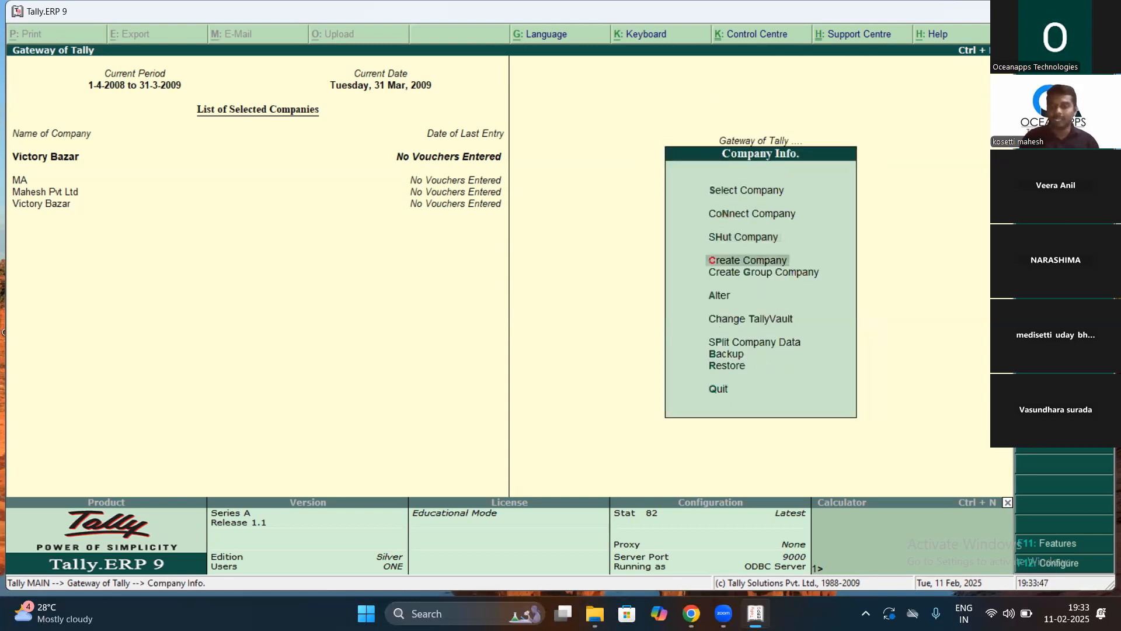
Step: Create a company named 'Abc Ltd' with address lines '1-1', 'Main Road' and 'Madapeta'
key("Return")
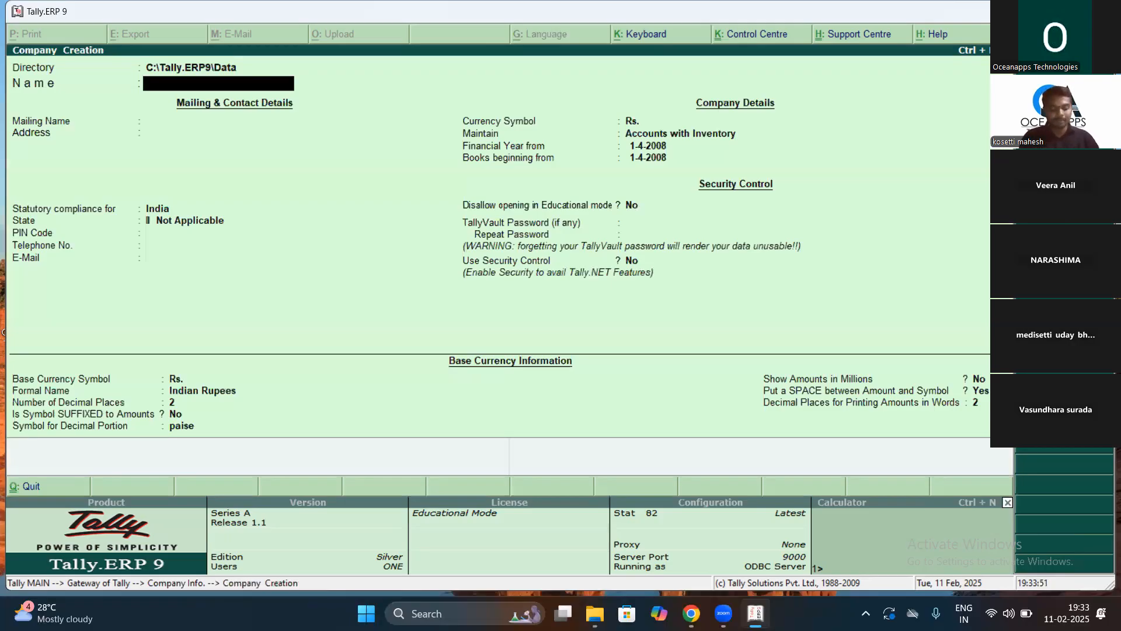
type("Abc")
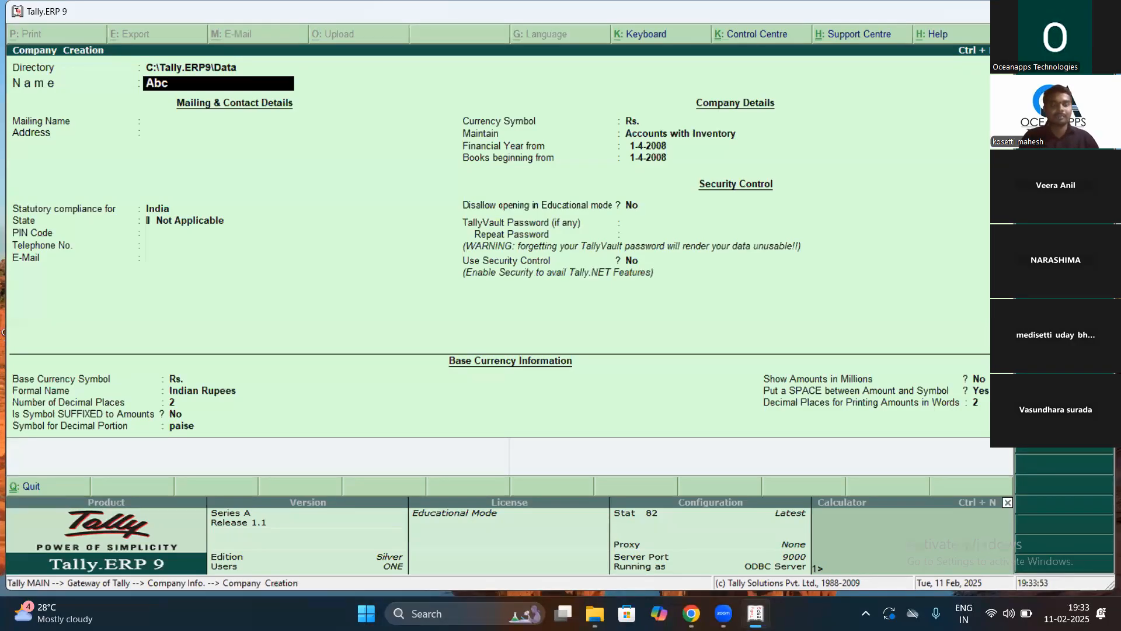
type(" Ltd")
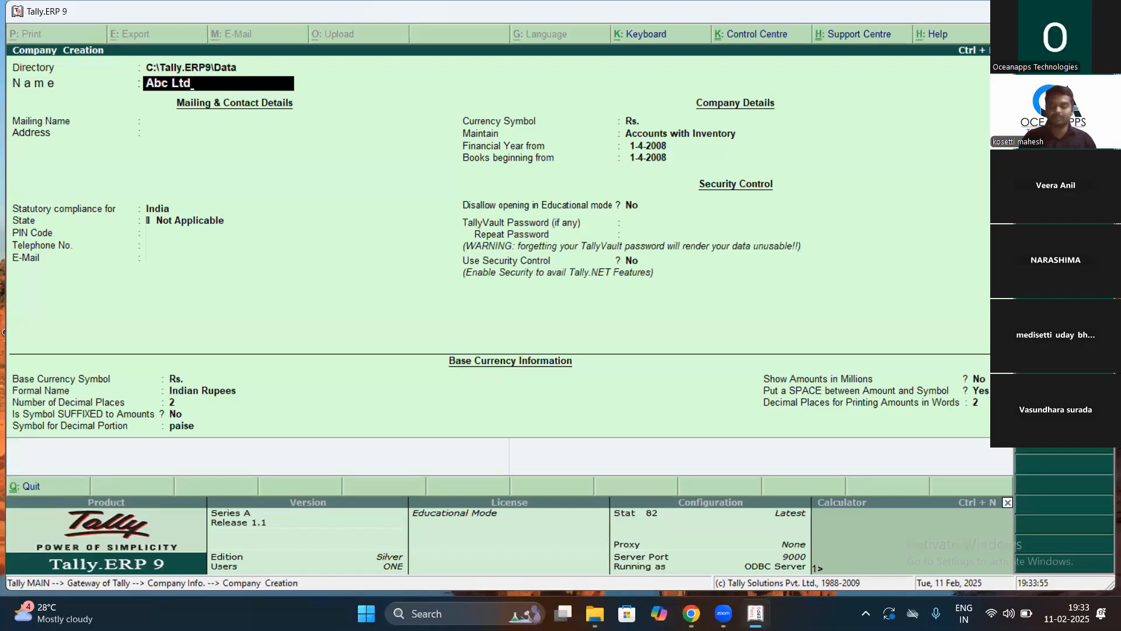
key("Return")
key("Return")
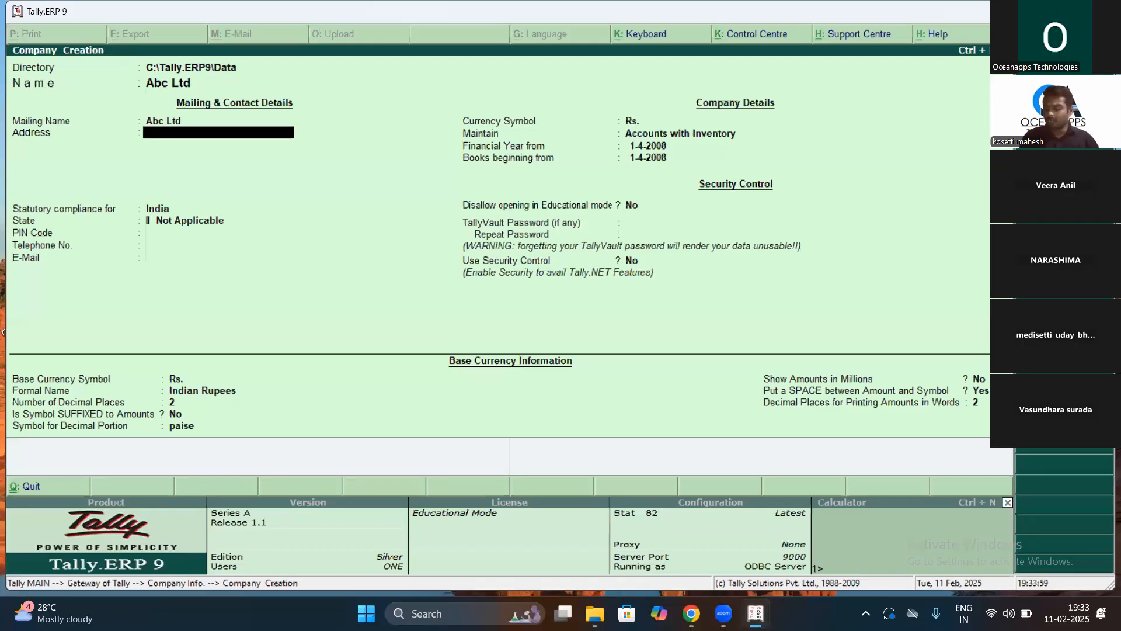
type("1-1")
key("Return")
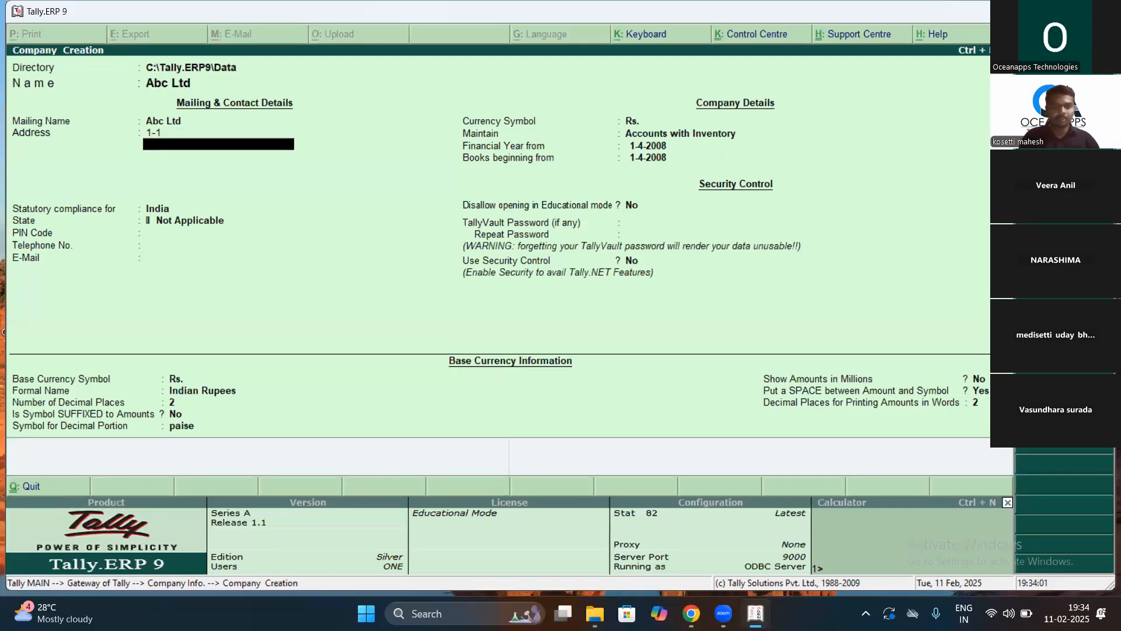
type("Main Rod")
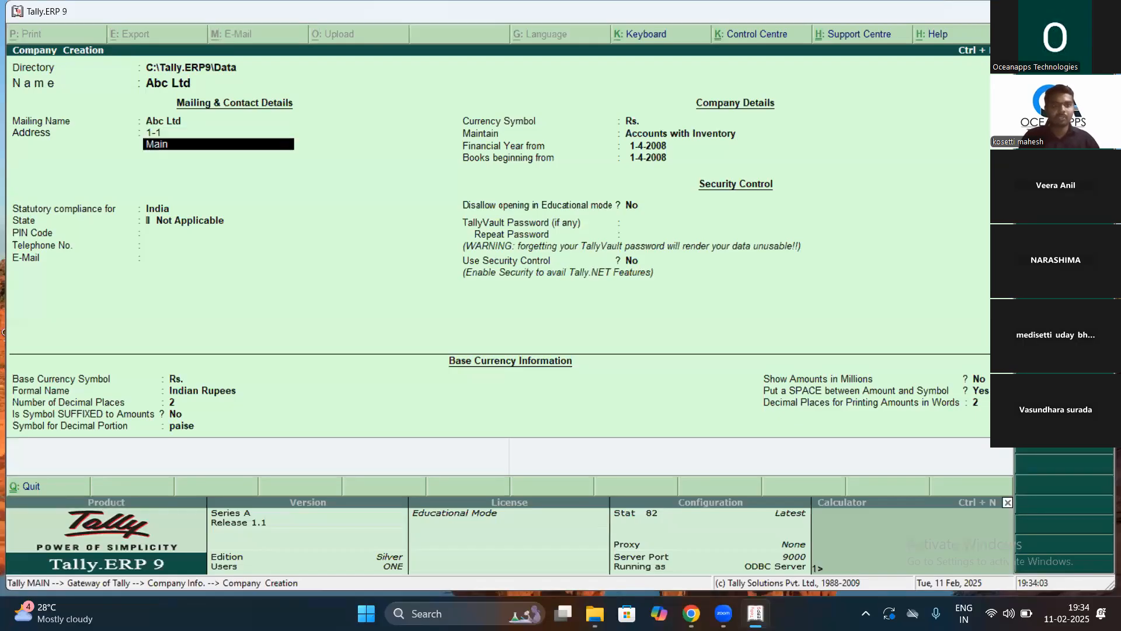
key("BackSpace")
type("ad")
key("Return")
type("Madapeta")
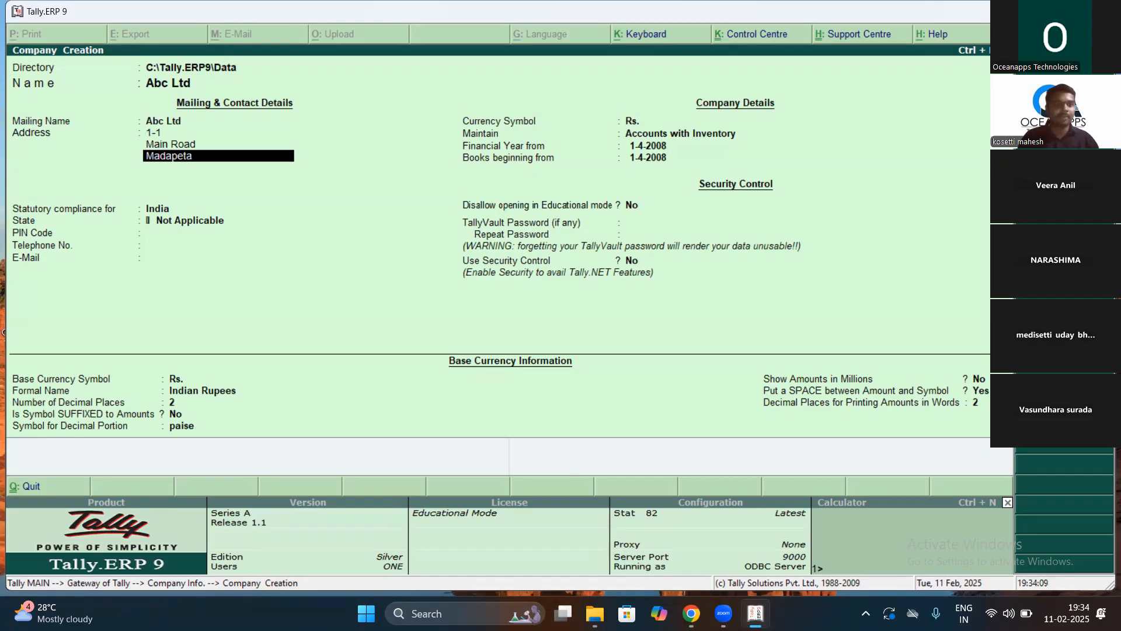
key("Return")
key("Return")
key("Return")
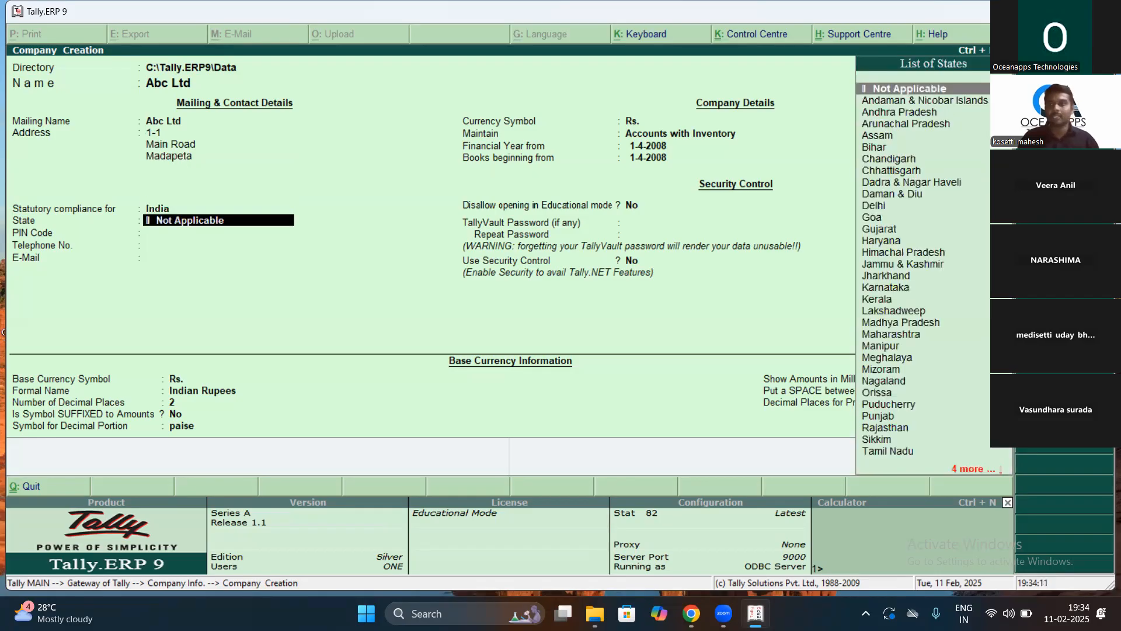
Step: Set the state to Andhra Pradesh, PIN code 533455, and enter the company's e-mail address
key("Down")
key("Down")
key("Return")
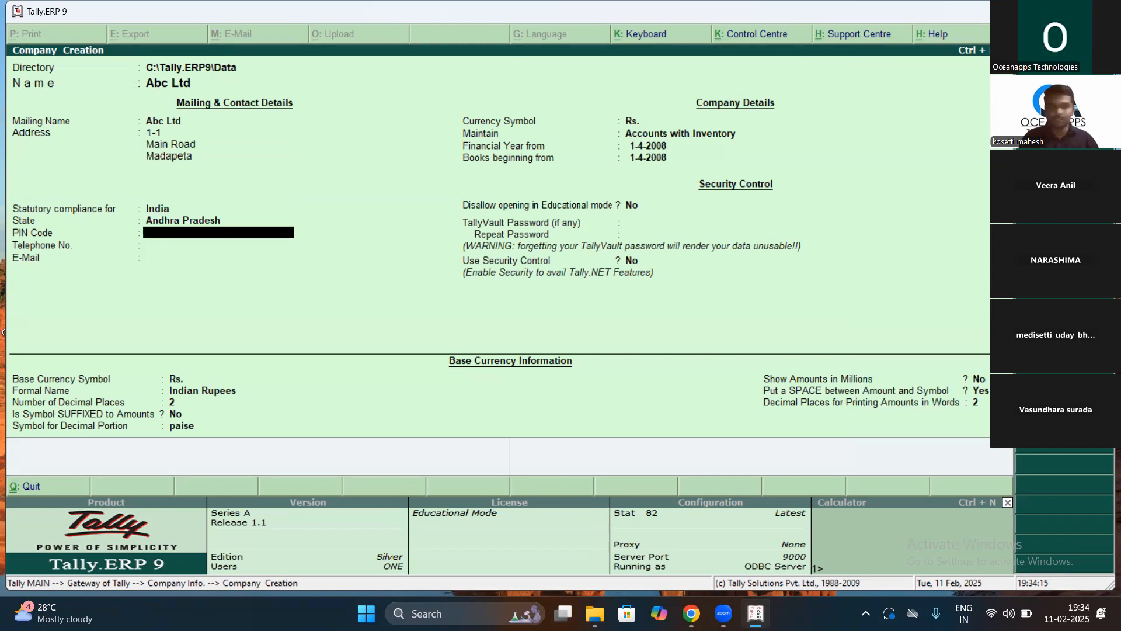
type("533455")
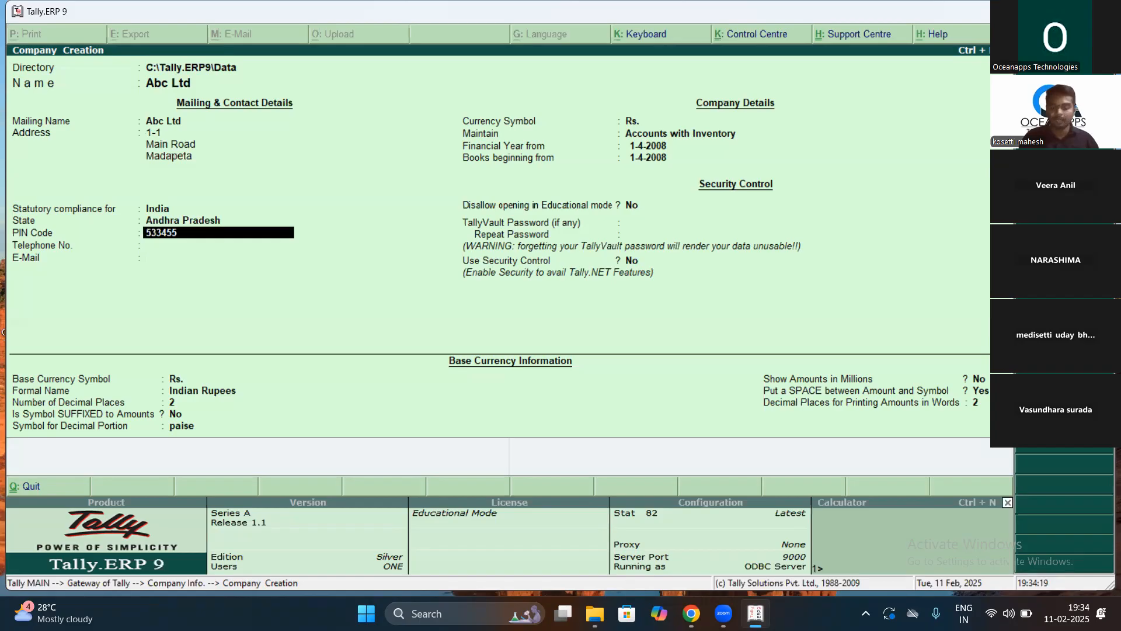
key("Return")
key("Return")
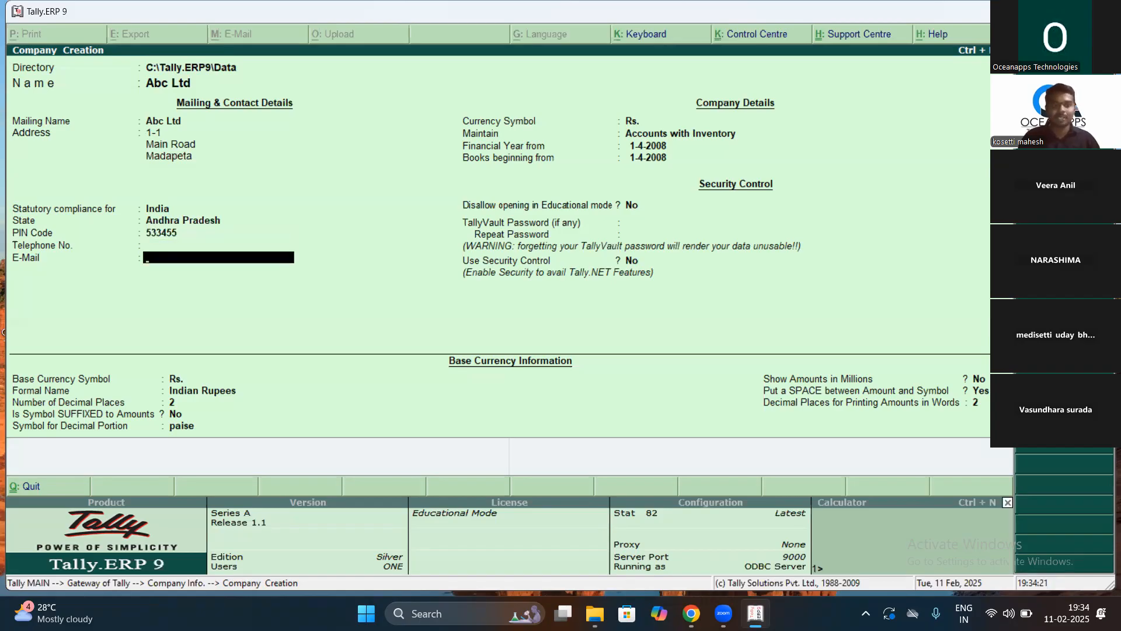
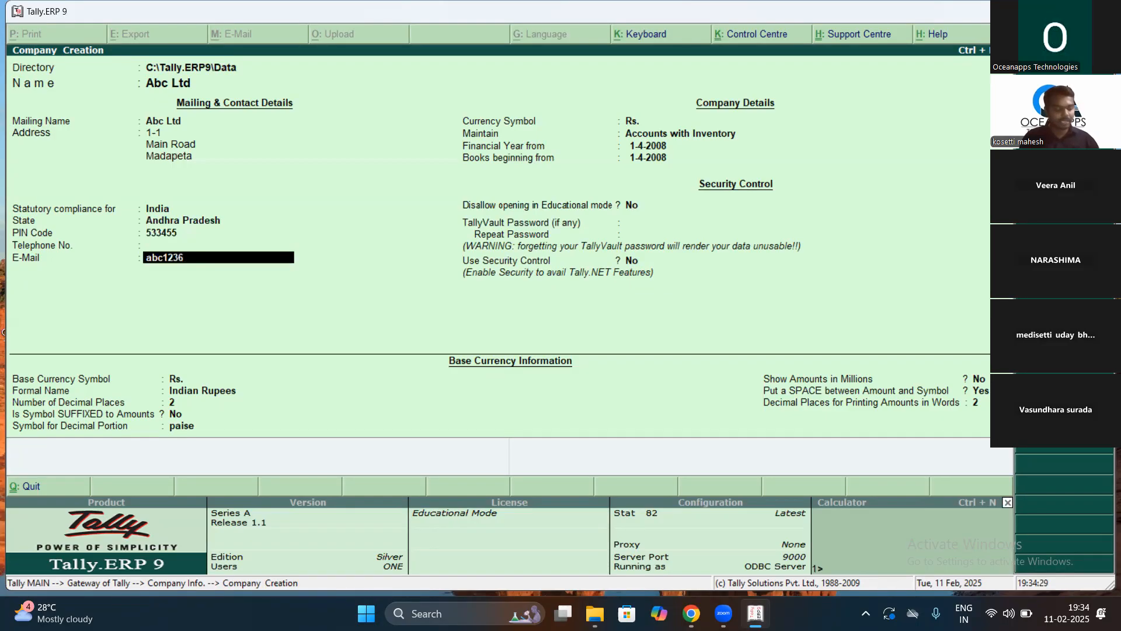
key("Return")
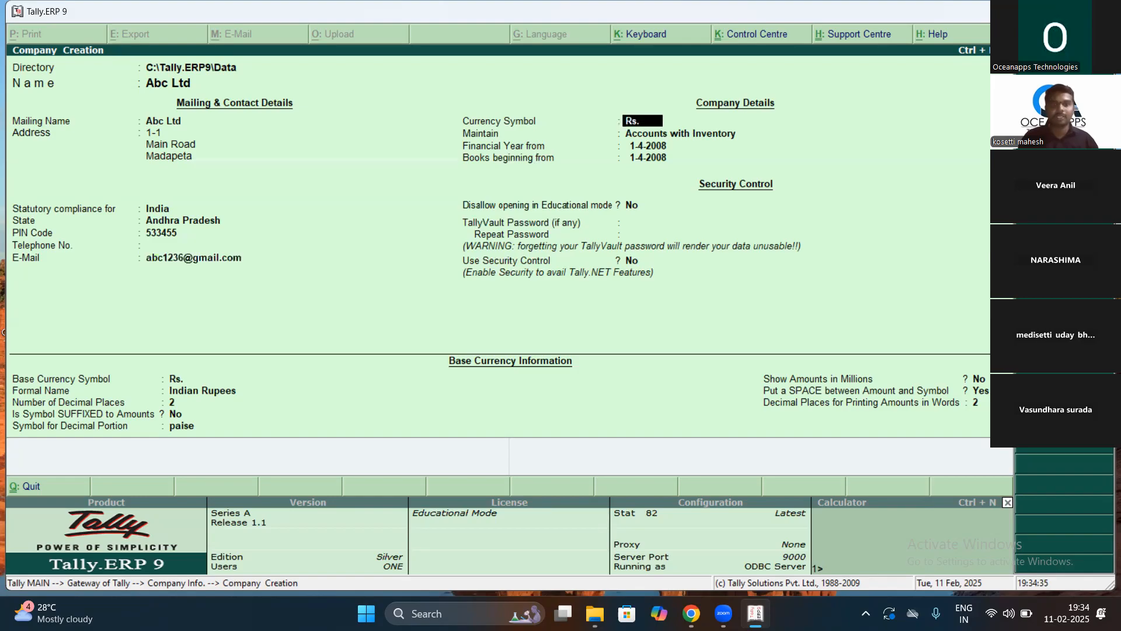
Step: Set Abc Ltd to Accounts Only with financial year from 1-4-2024 and accept the company
key("Return")
key("Up")
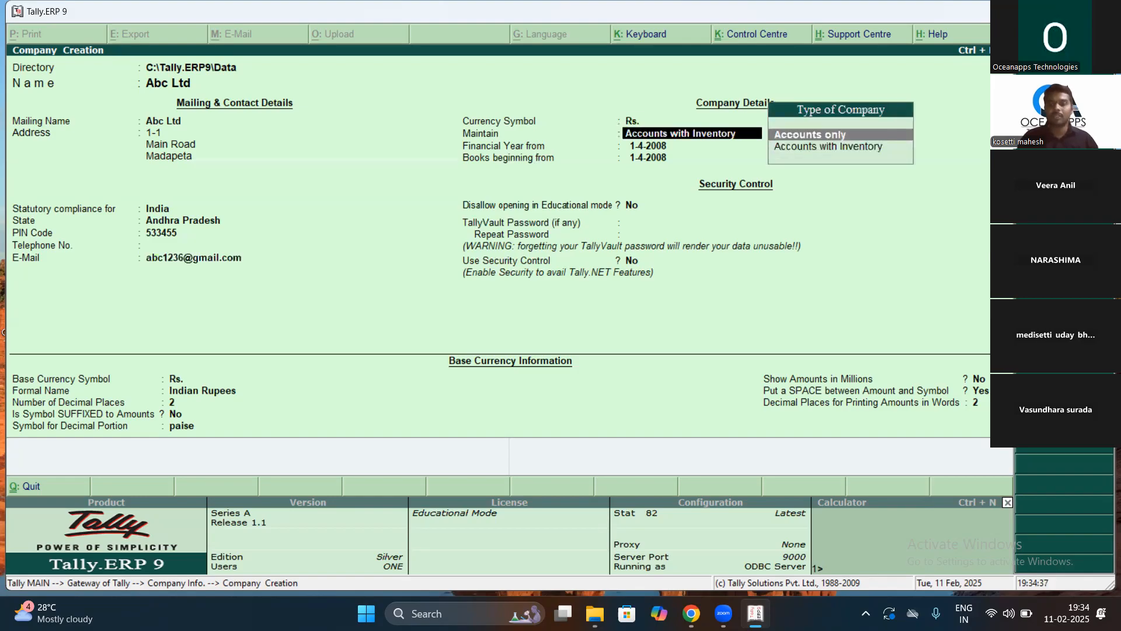
key("Return")
type("1-")
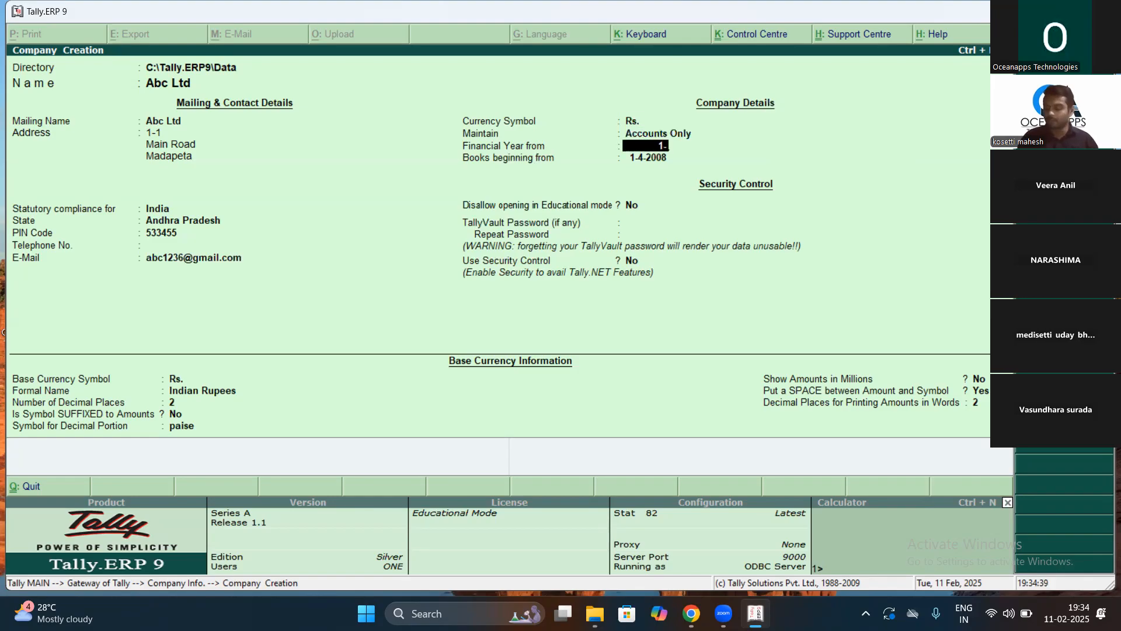
type("4-2024")
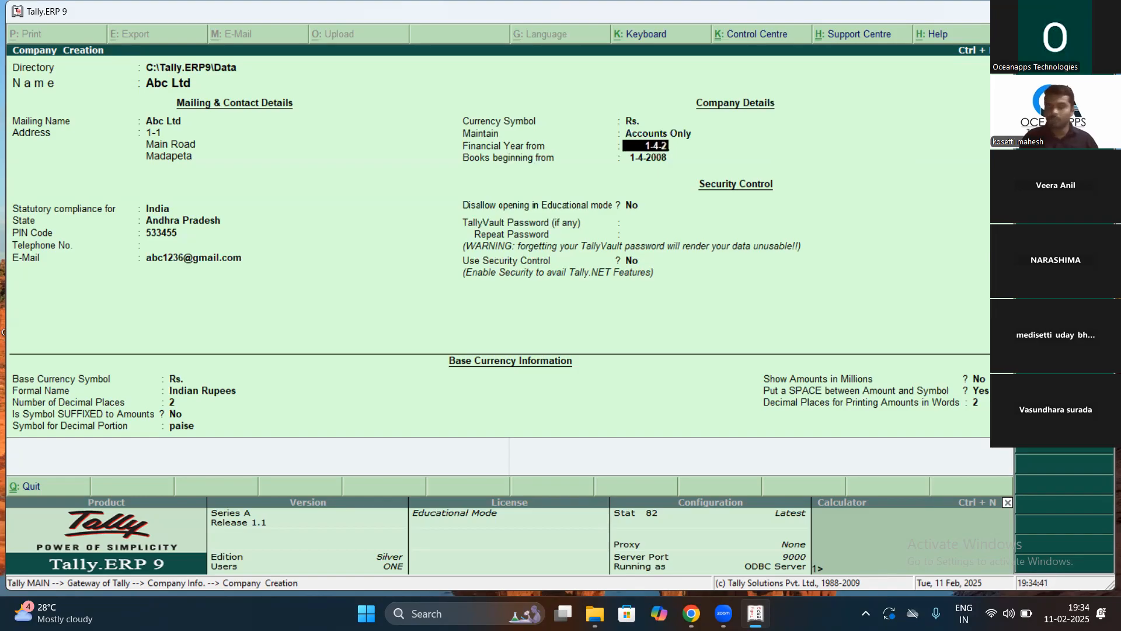
key("Return")
key("Return")
key("Return")
key("Return")
key("Return")
key("Return")
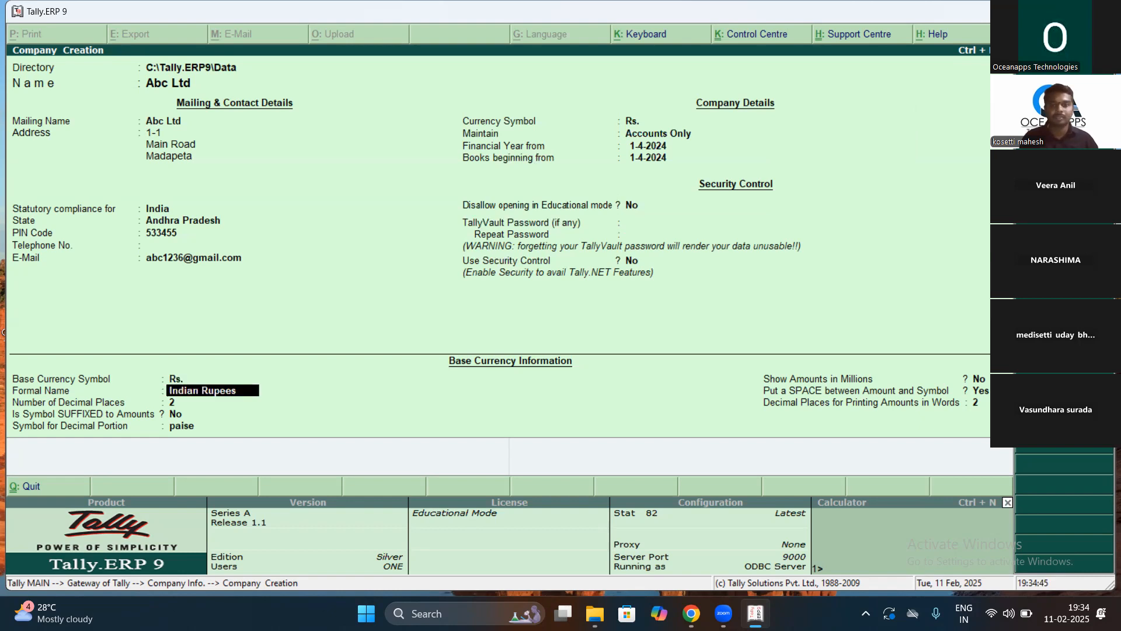
key("Return")
key("Return")
key("Return")
key("Return")
key("Return")
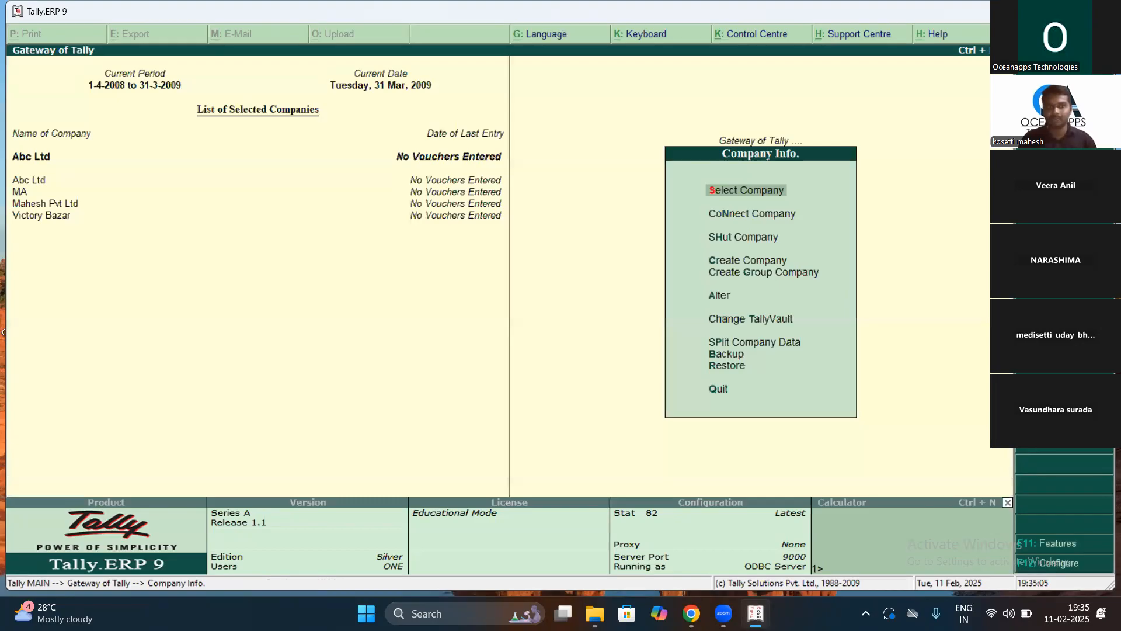
key("Down")
key("Down")
key("Down")
key("Down")
key("Down")
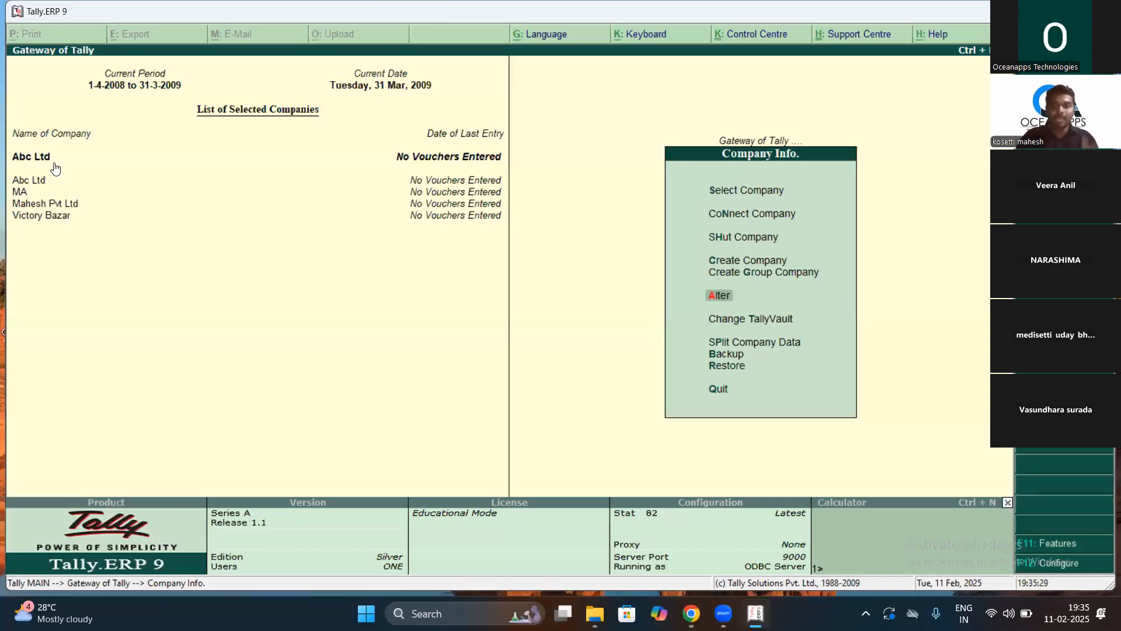
key("Up")
key("Up")
key("Up")
key("Up")
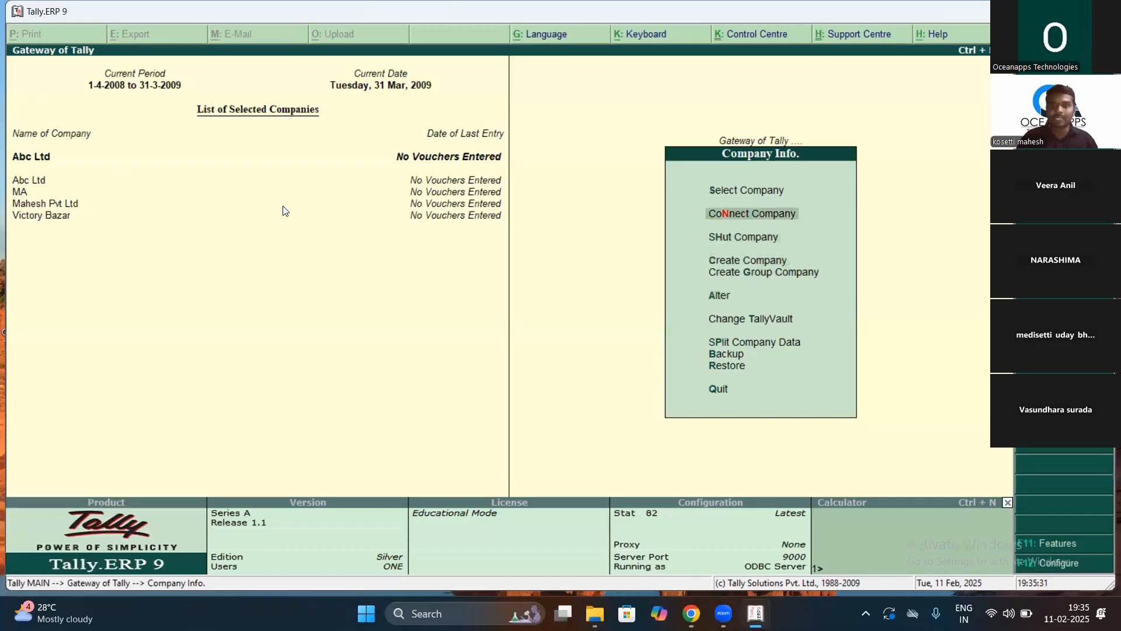
key("Up")
key("Up")
key("Down")
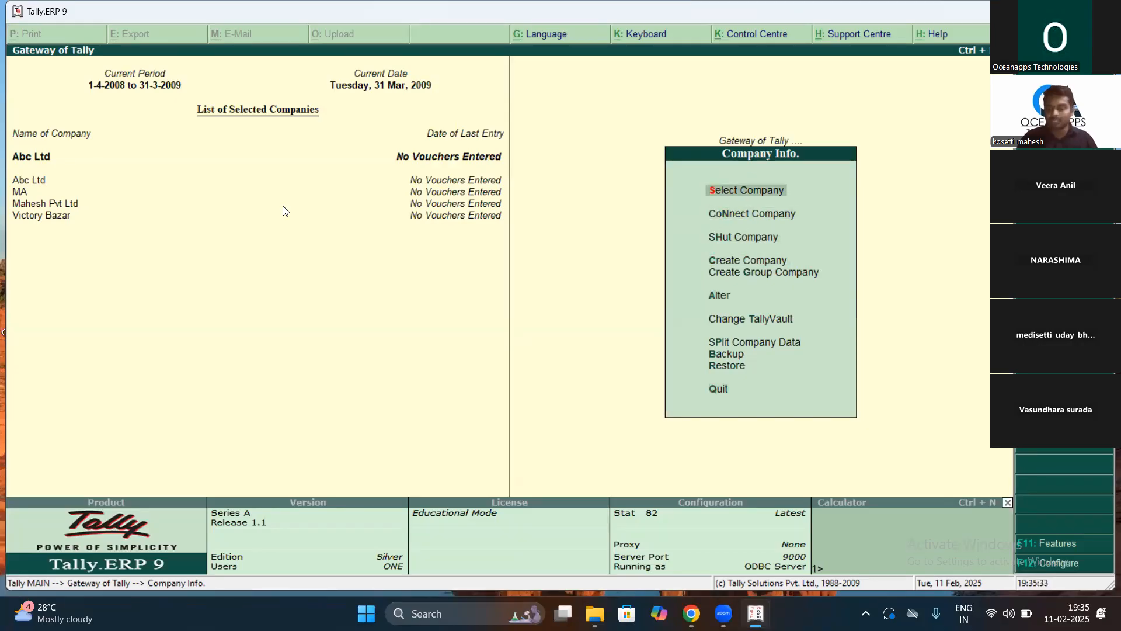
key("Return")
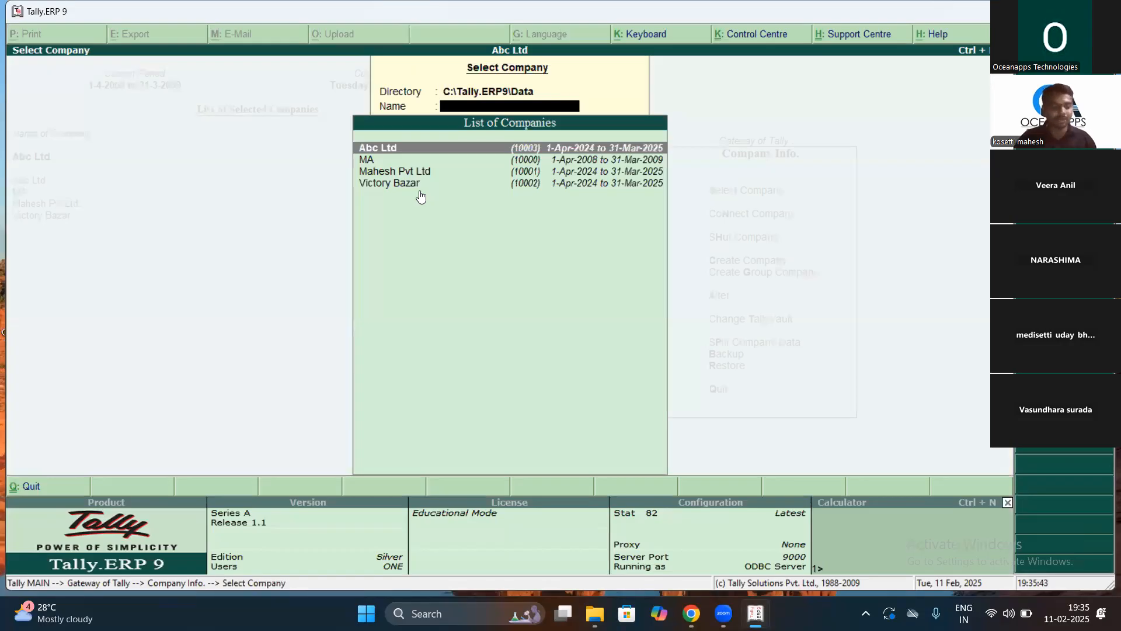
key("Return")
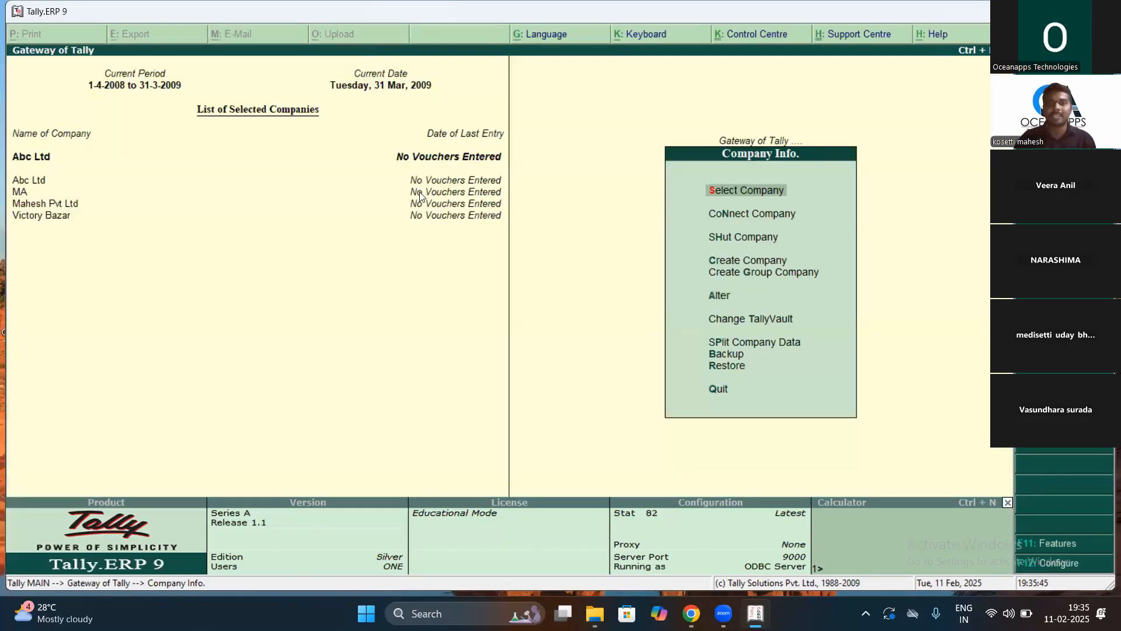
key("Down")
key("Down")
key("Down")
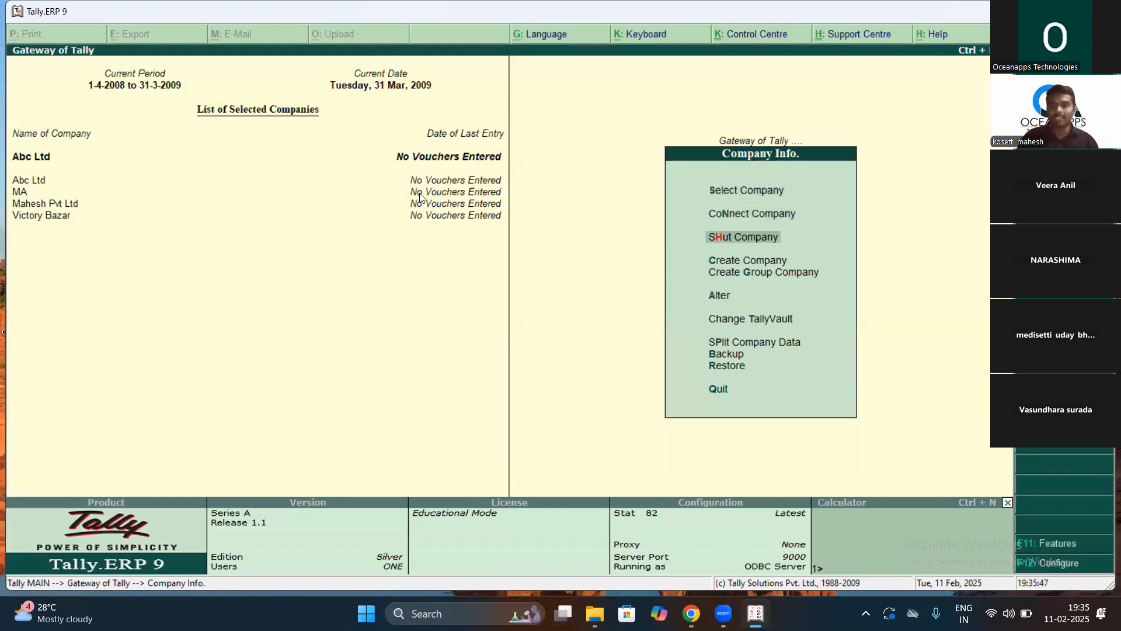
key("Down")
key("Down")
key("Up")
key("Up")
key("Up")
key("Up")
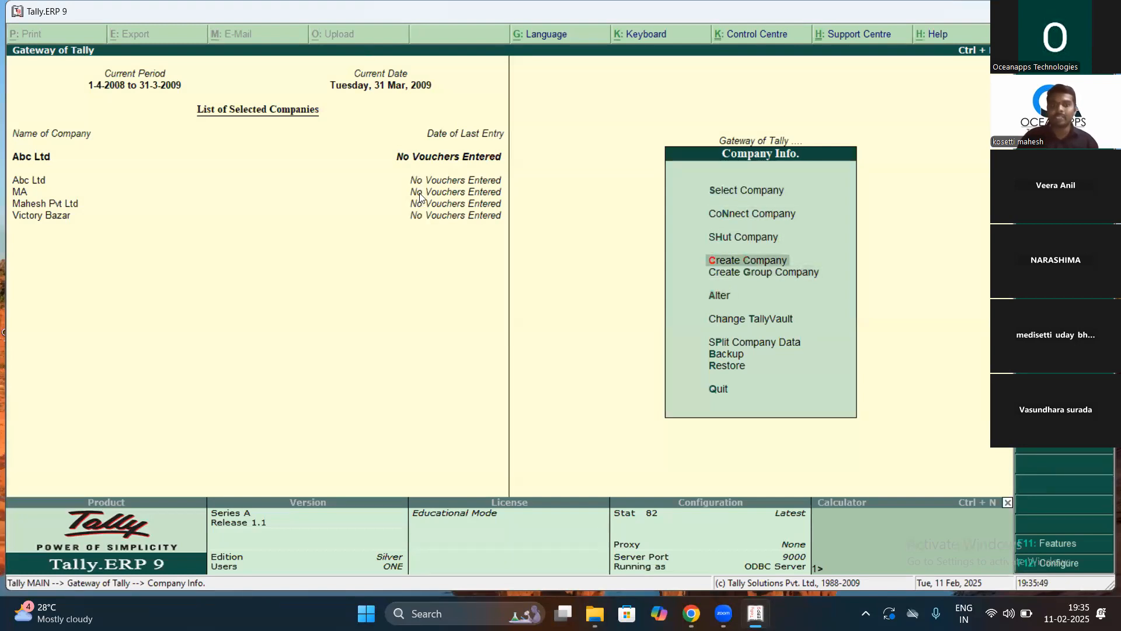
key("Up")
key("Return")
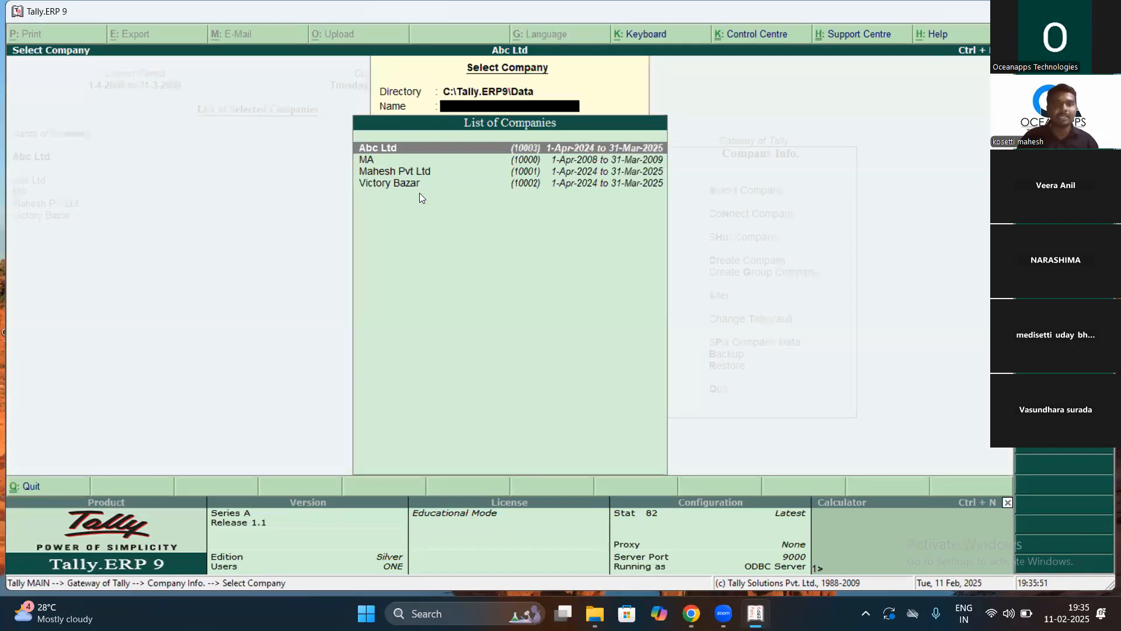
key("Escape")
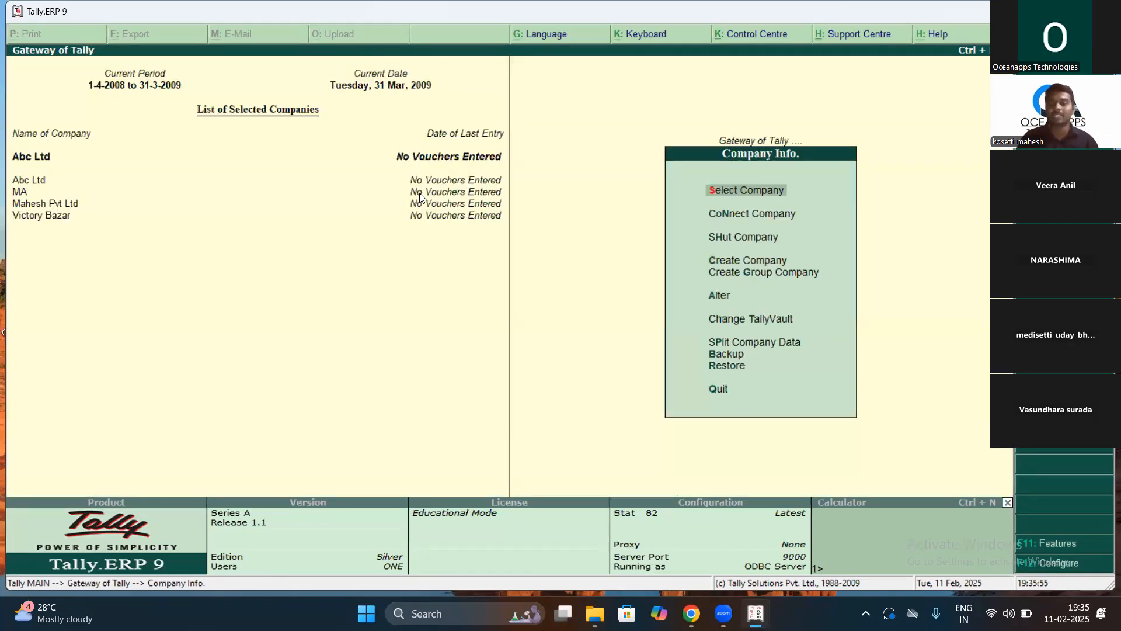
key("Down")
key("Down")
key("Down")
key("Down")
key("Down")
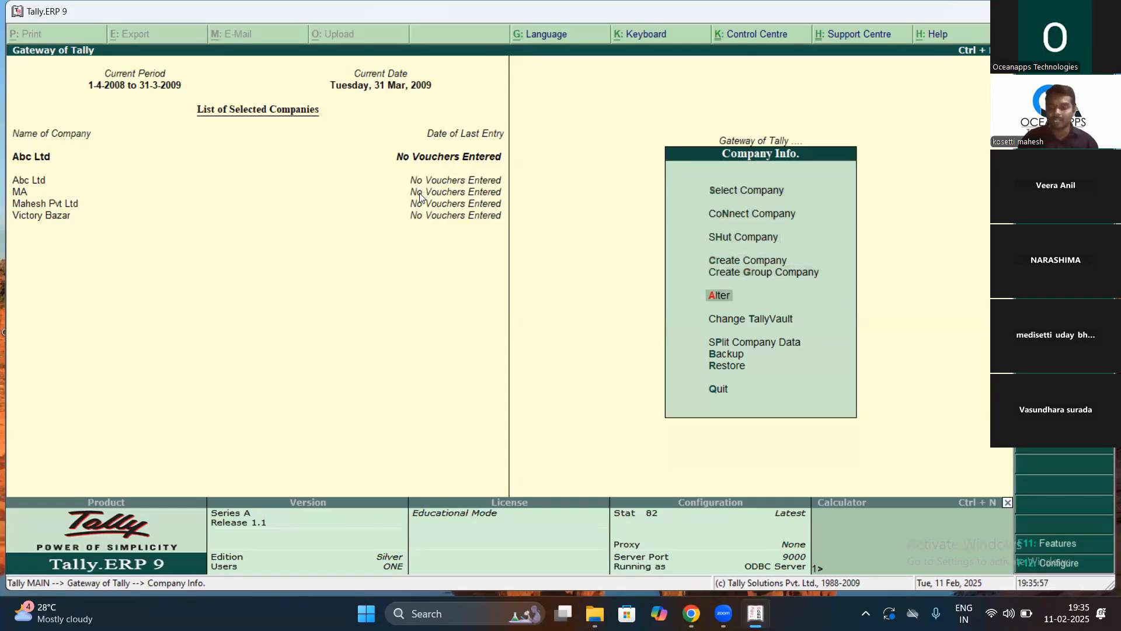
key("Return")
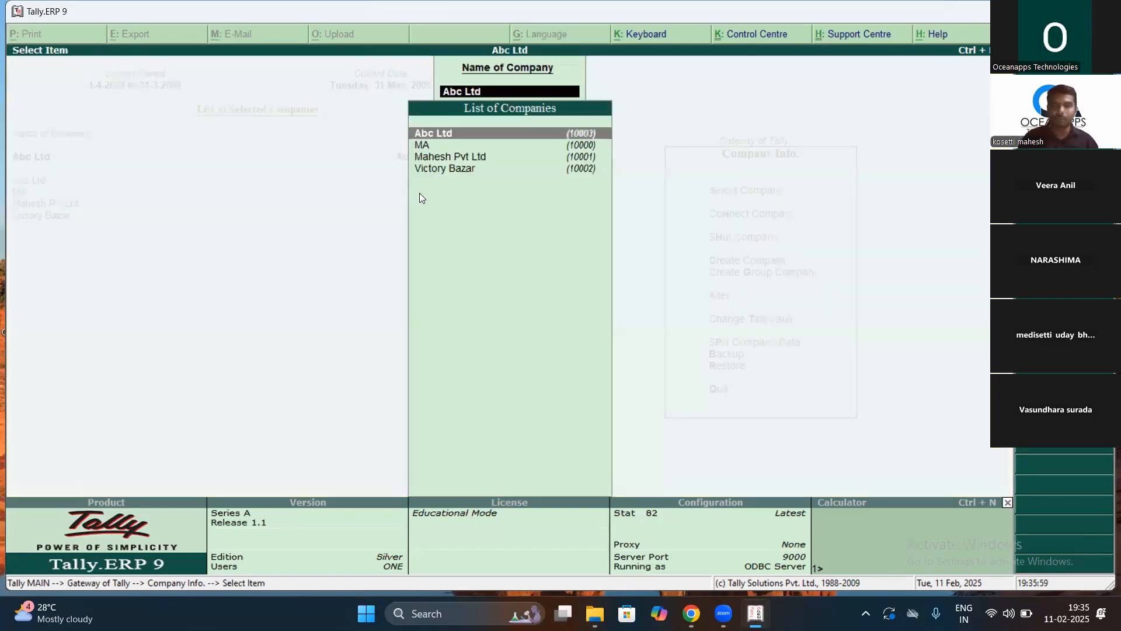
Step: Open Abc Ltd for alteration and change its name to 'Xyz Ltd'
key("Return")
type("Xyz Ltd")
key("Return")
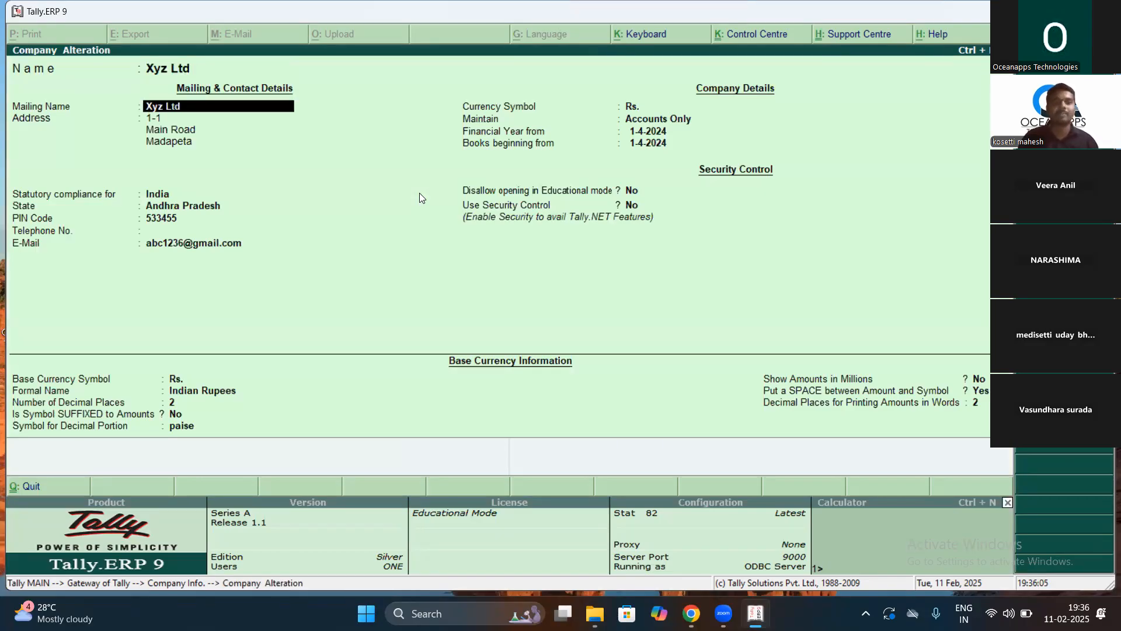
Step: Replace the company's e-mail address with the new one and accept the remaining settings
key("Return")
key("Return")
key("Return")
key("Return")
key("Return")
key("Return")
key("Return")
key("Return")
key("Return")
key("Return")
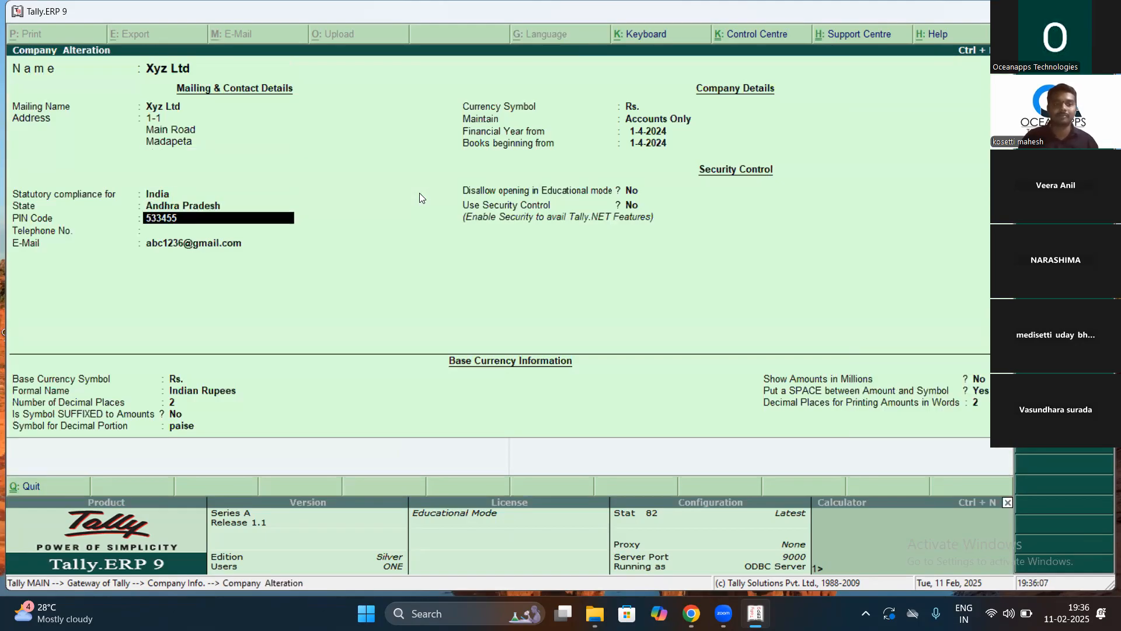
key("Return")
key("Return")
key("BackSpace")
key("BackSpace")
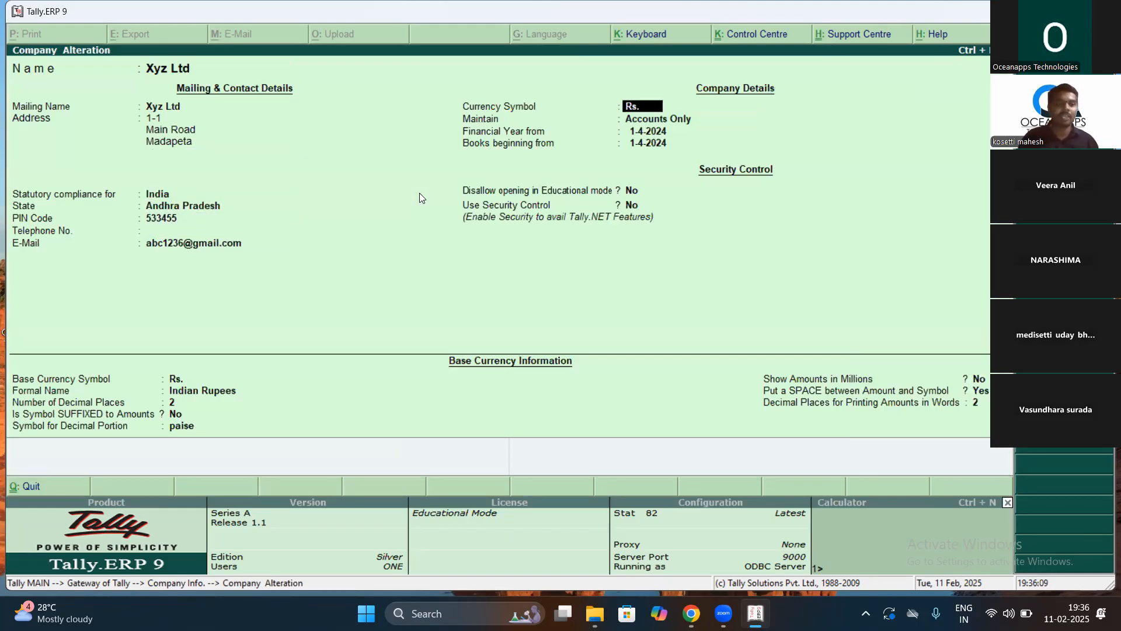
key("BackSpace")
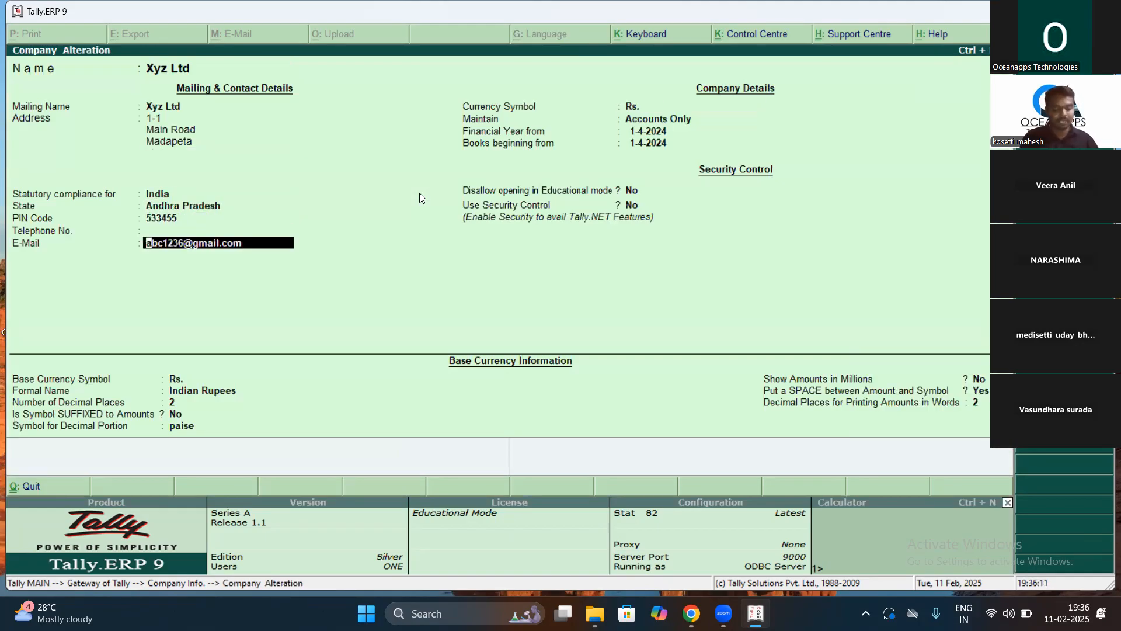
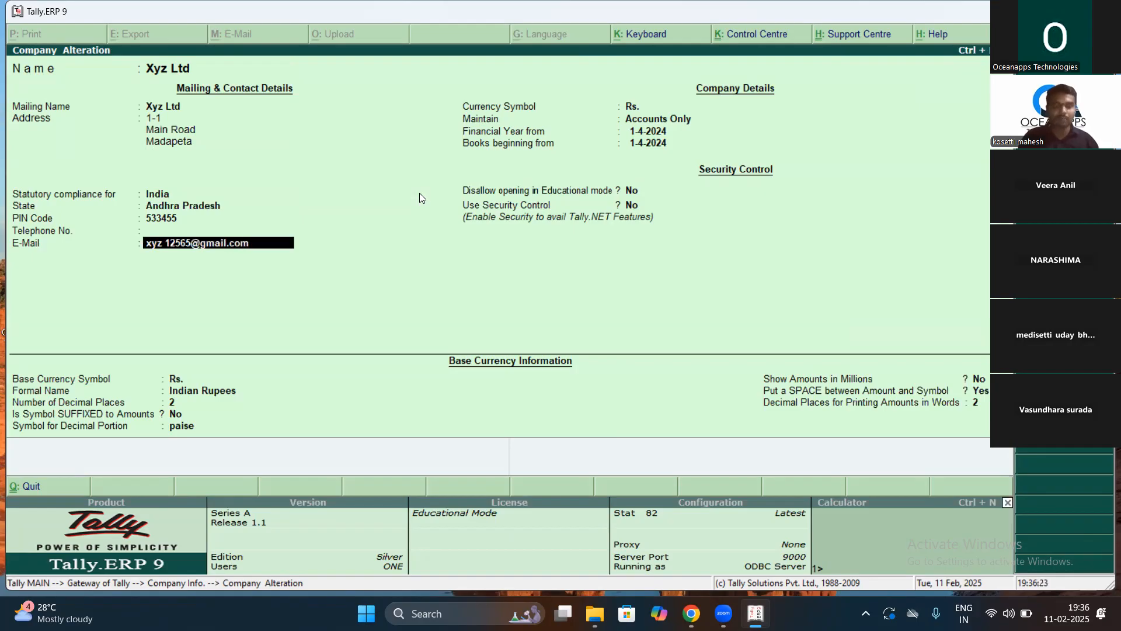
key("Return")
key("Return")
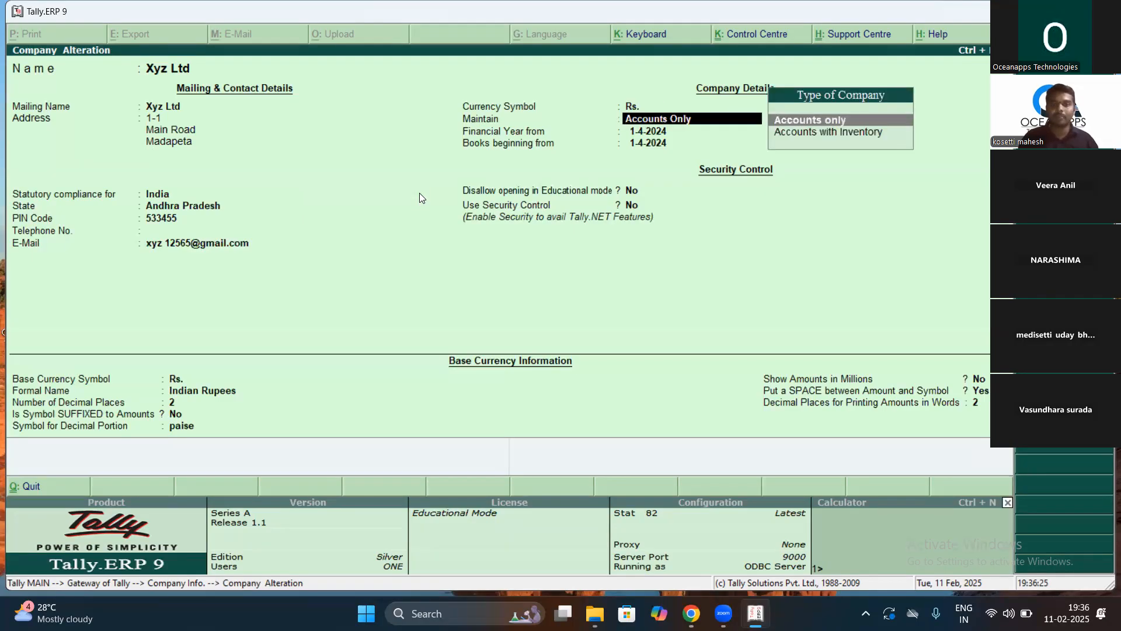
key("Return")
key("Return")
key("Return")
key("Return")
key("Return")
key("Return")
key("Return")
key("Return")
key("Return")
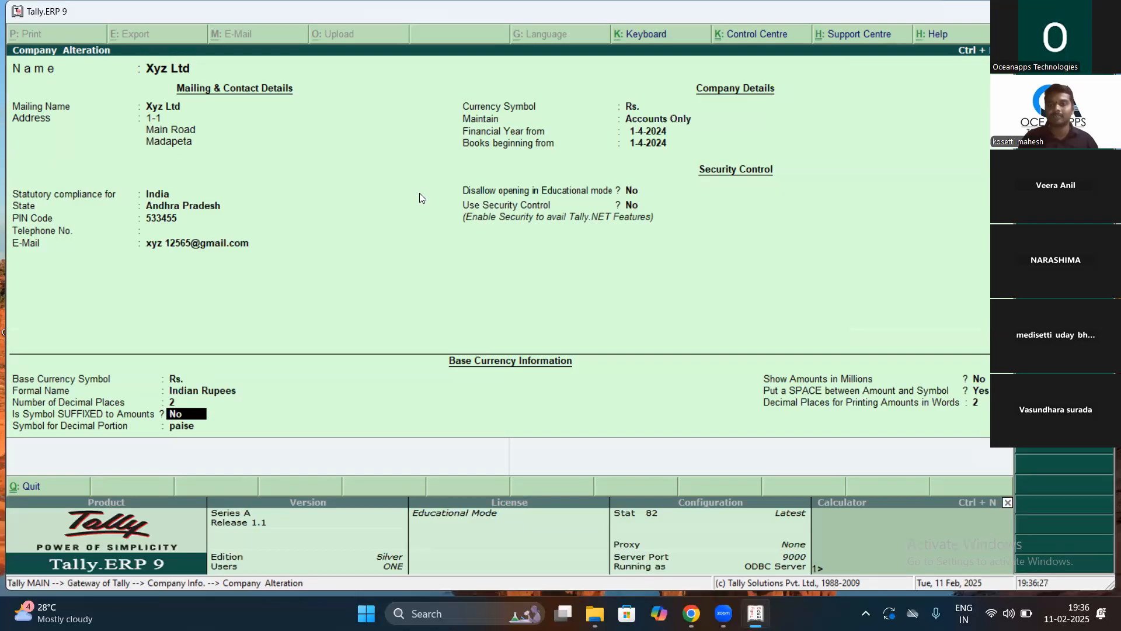
key("Return")
key("Return")
key("Return")
key("Return")
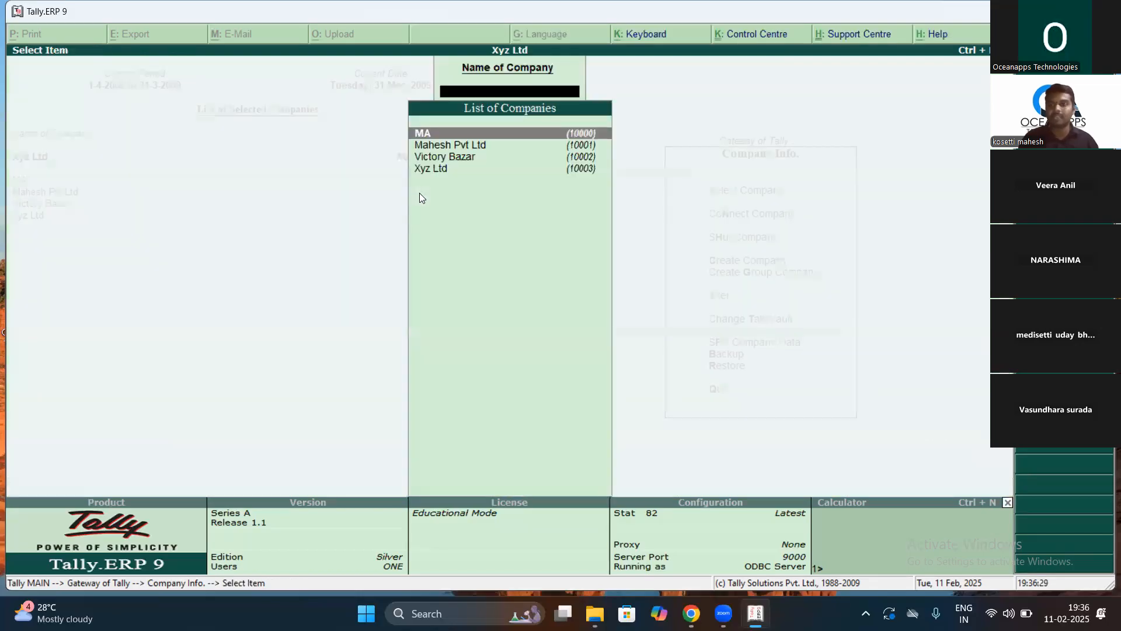
Step: Return to the Gateway of Tally and load Mahesh Pvt Ltd from the Select Company list
key("Escape")
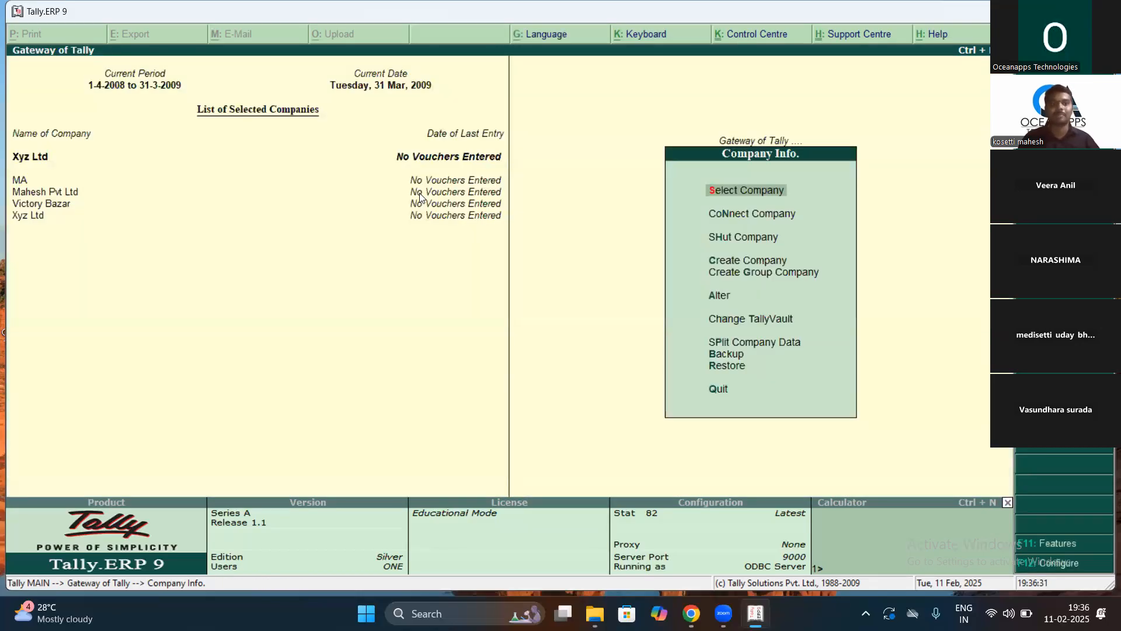
key("Return")
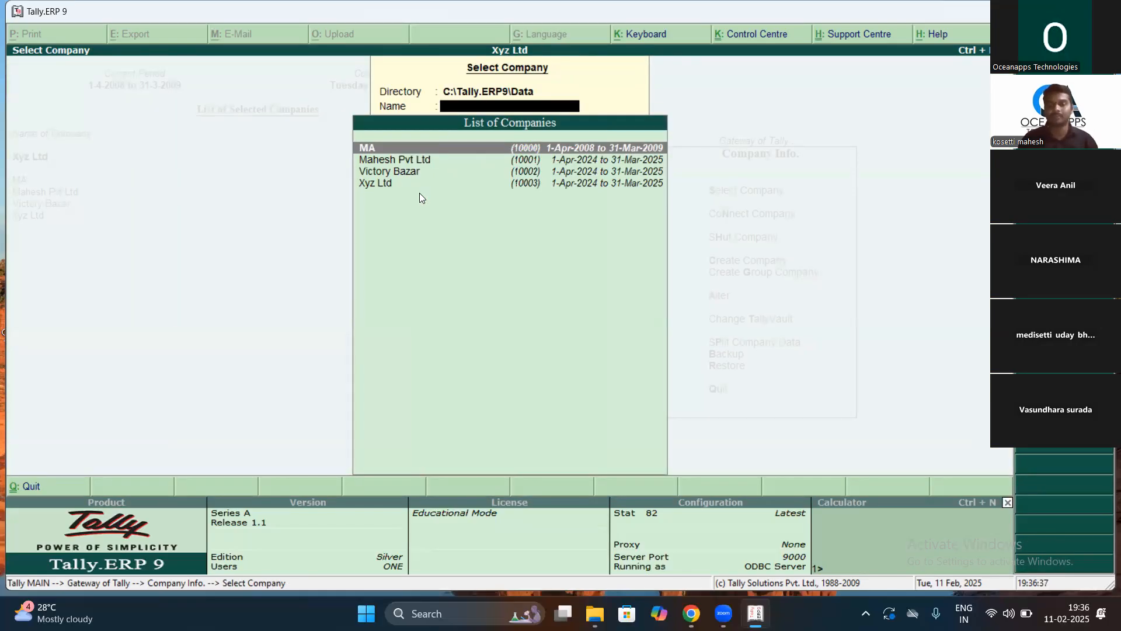
key("Escape")
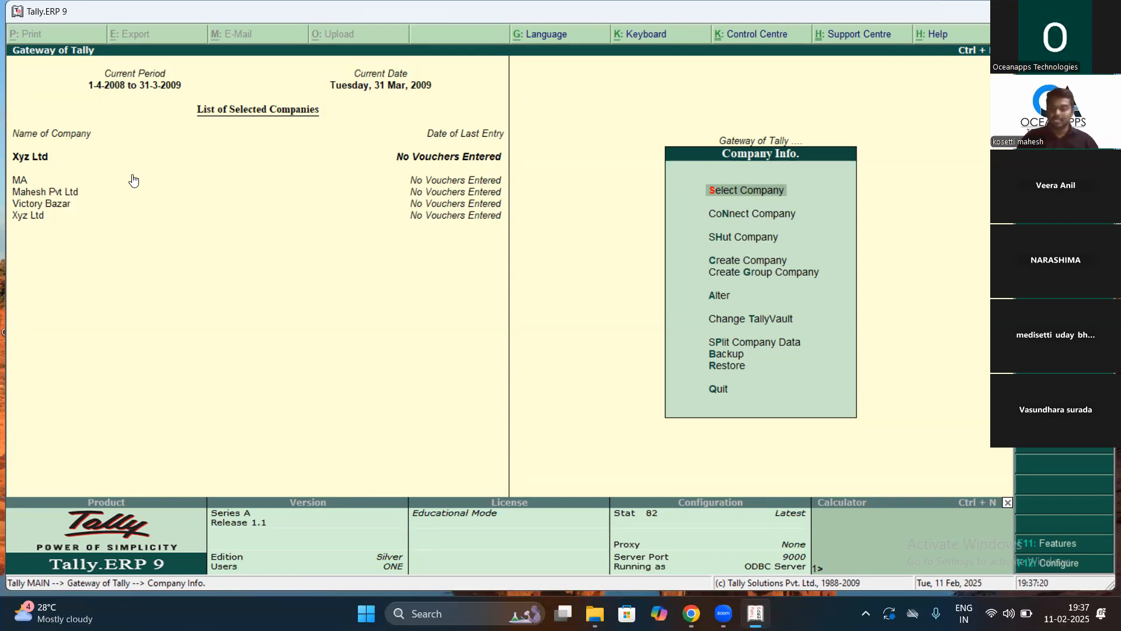
key("Return")
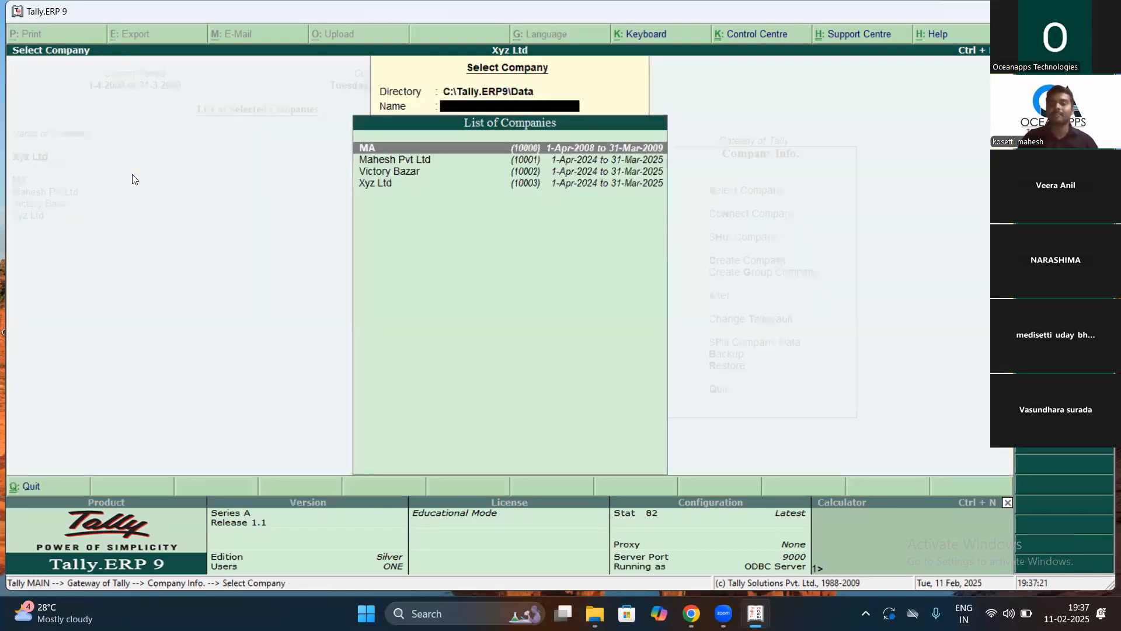
key("Down")
key("Down")
key("Up")
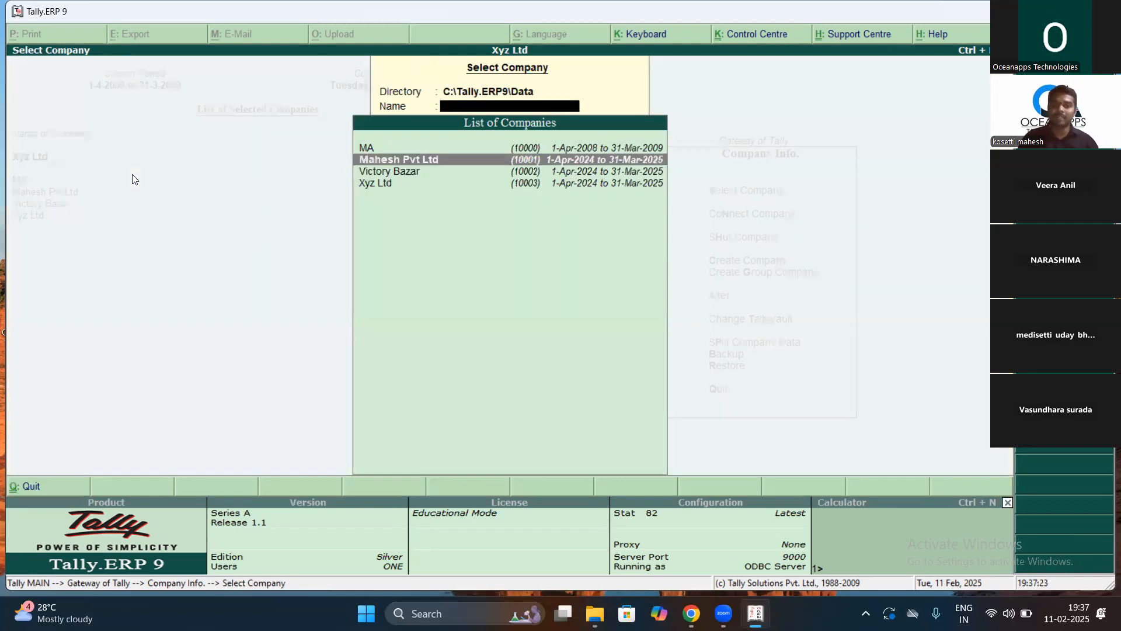
key("Return")
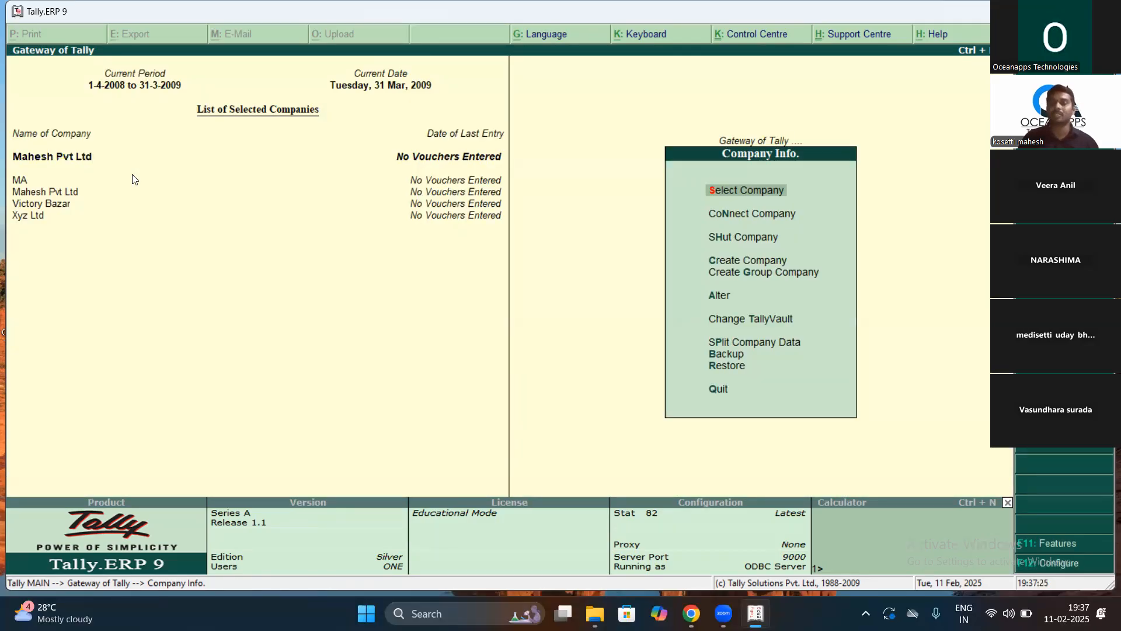
Step: Open Mahesh Pvt Ltd in the Company Alteration form
key("Down")
key("Down")
key("Down")
key("Down")
key("Down")
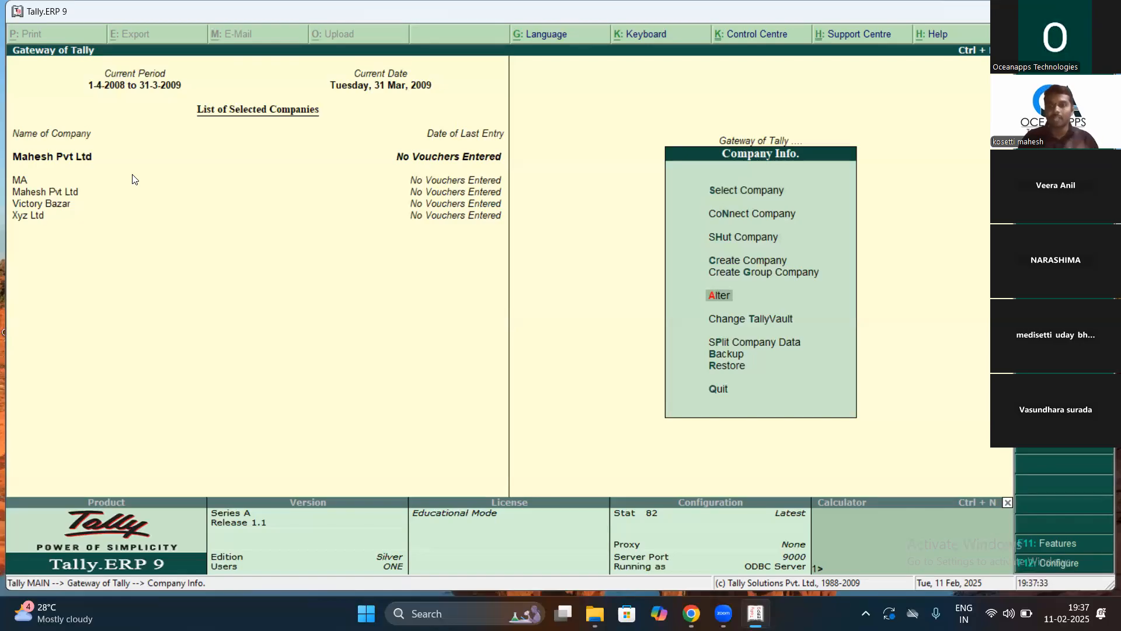
key("Return")
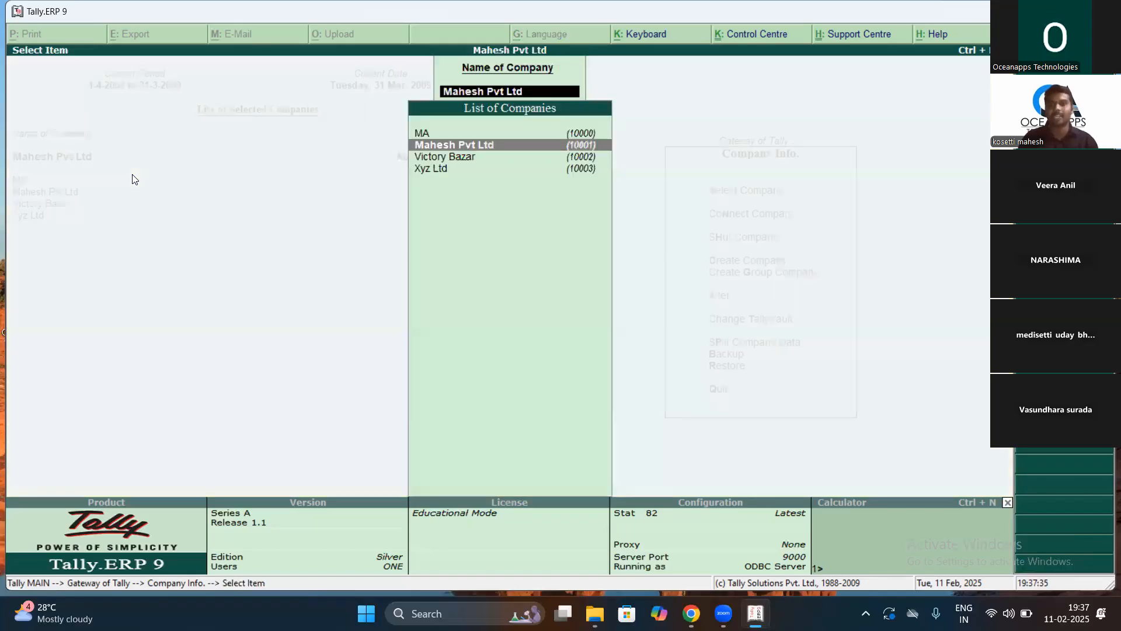
key("Return")
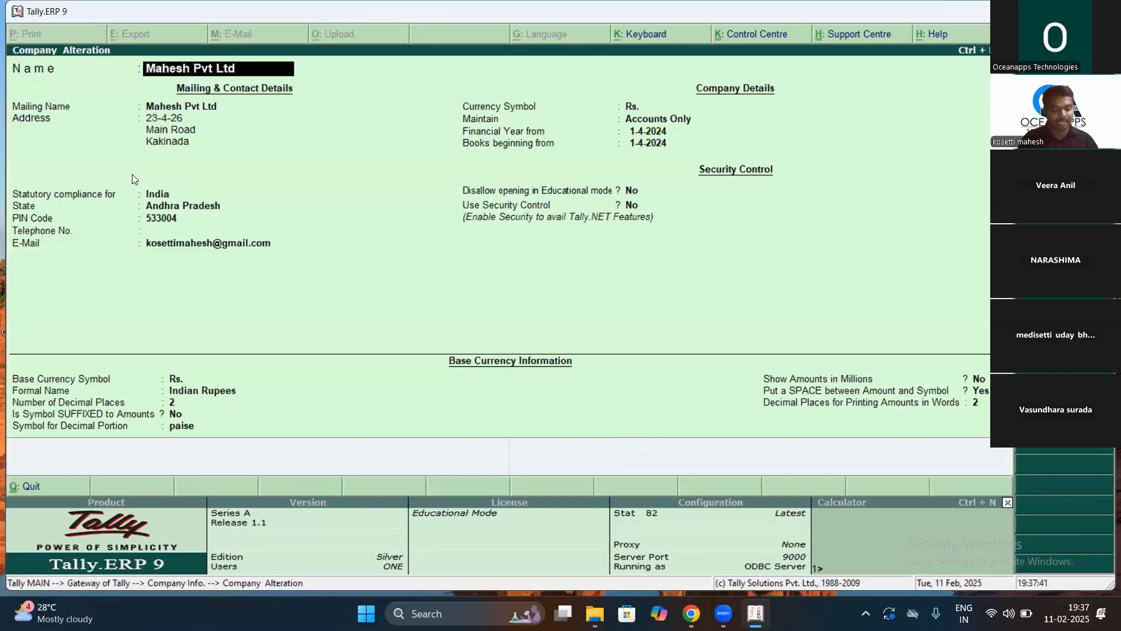
Step: Delete the company with Alt+D, answering Yes to both confirmations
key("alt+d")
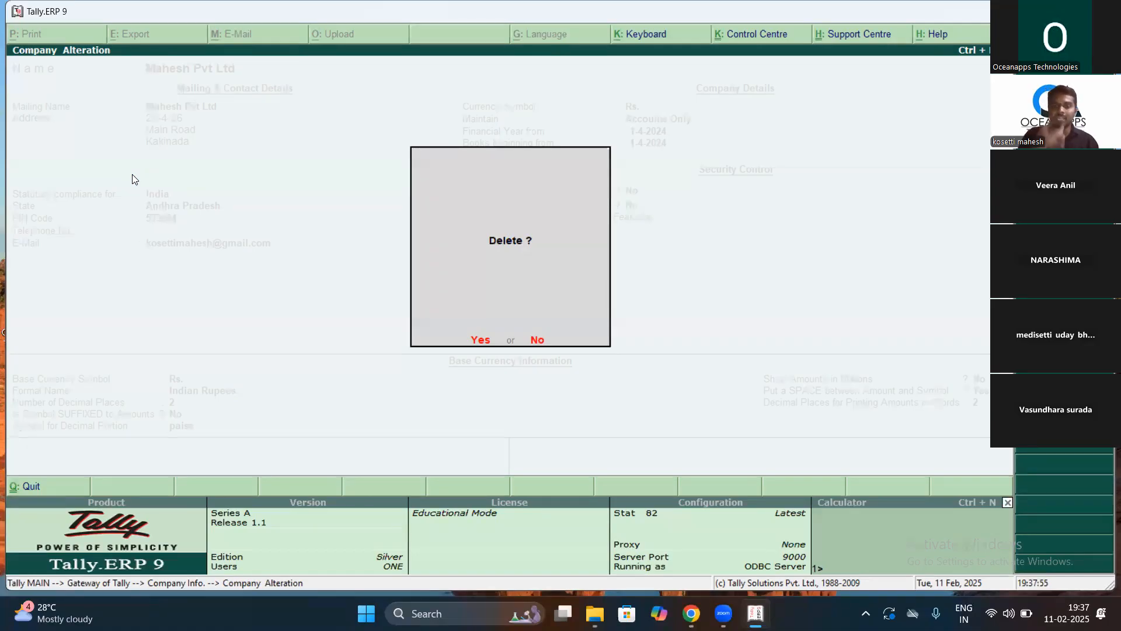
key("Return")
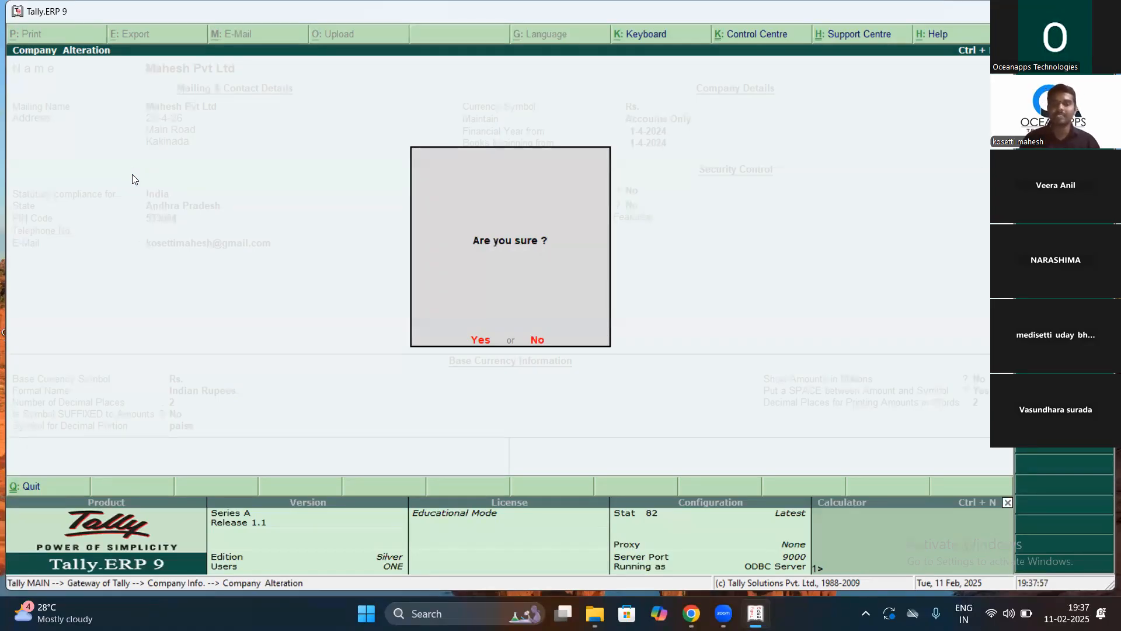
key("Return")
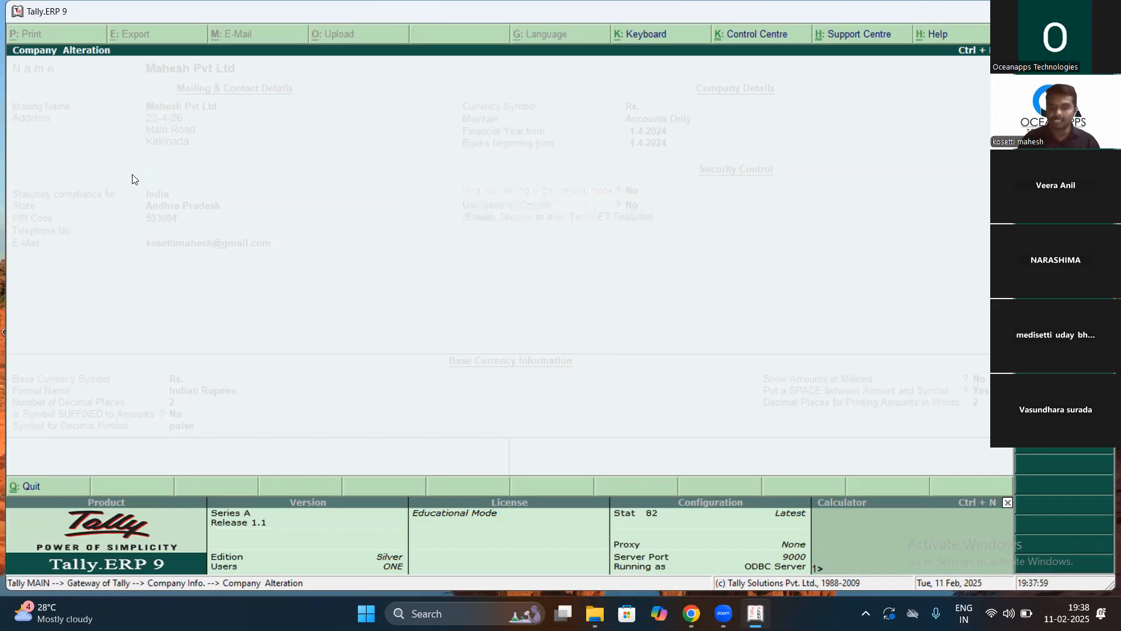
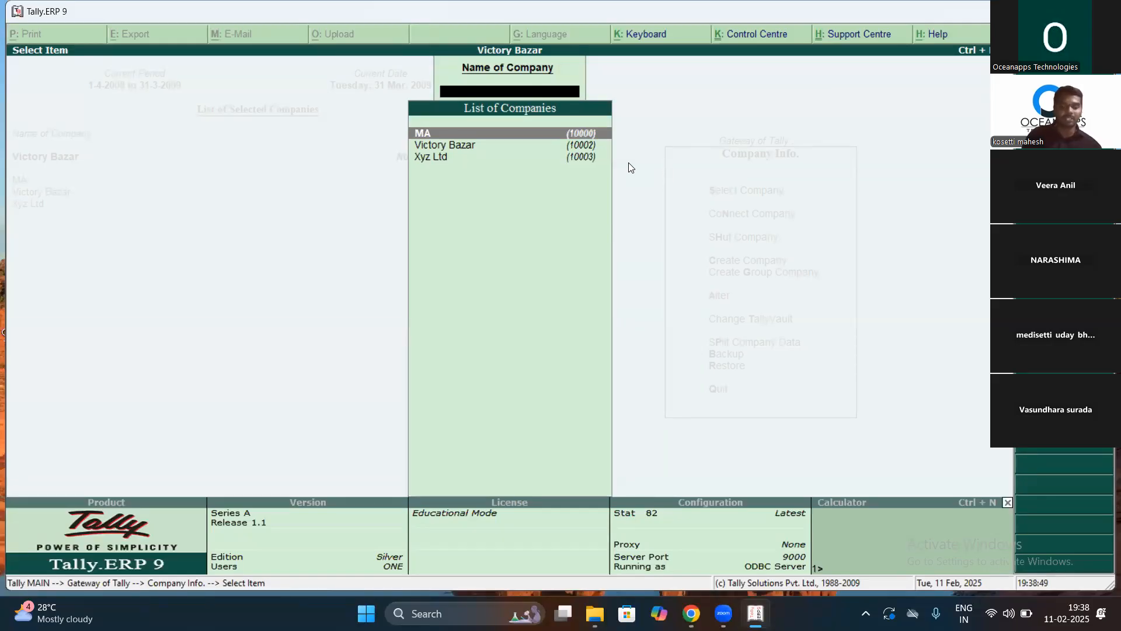
Step: Open Victory Bazar in the Company Alteration form via Company Info. (Alt+F3) > Alter
key("Escape")
key("Escape")
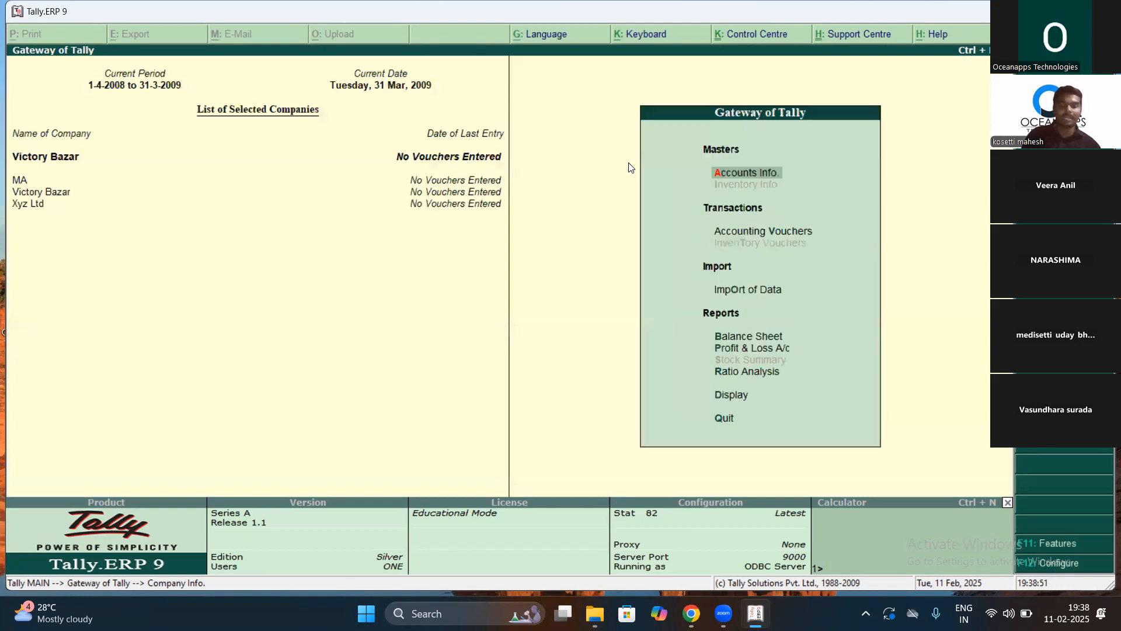
key("alt+F3")
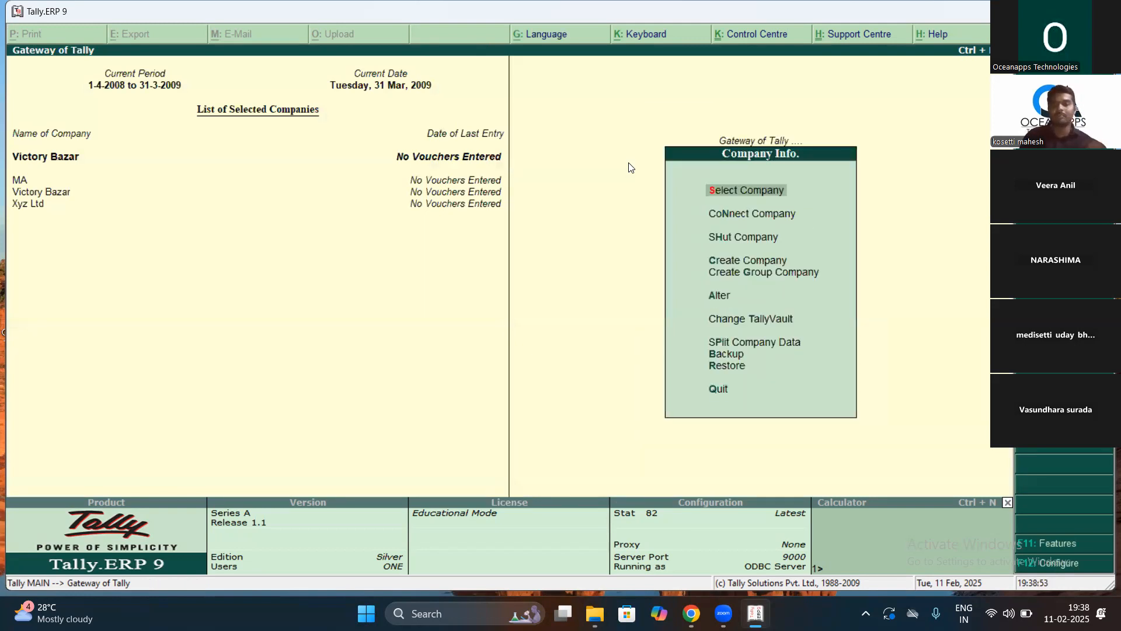
key("Down")
key("Down")
key("Down")
key("Down")
key("Down")
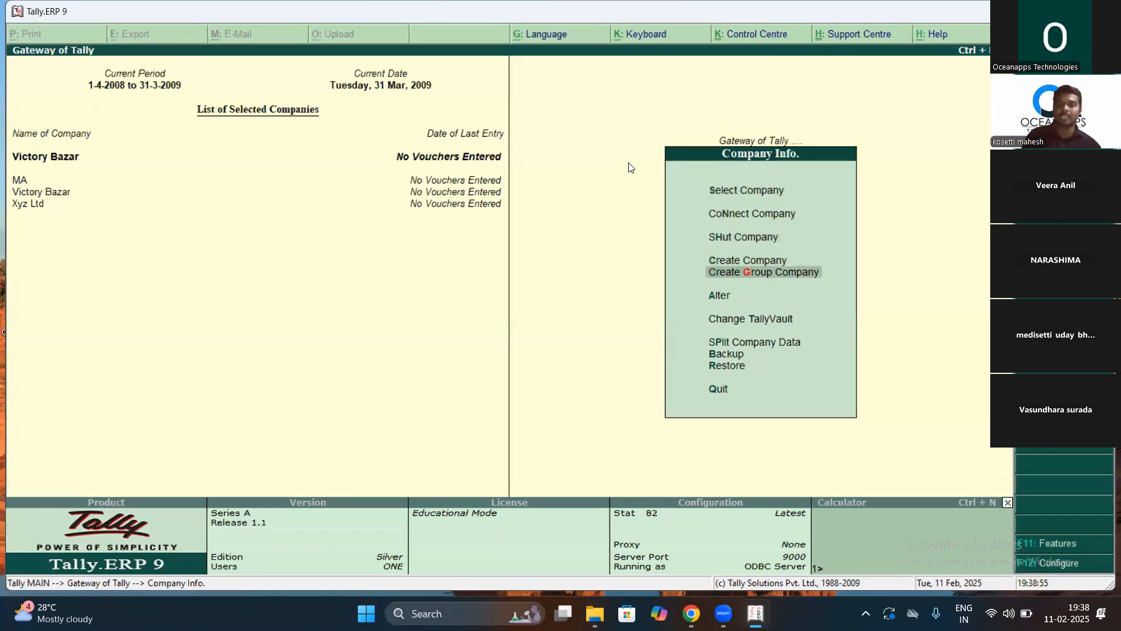
key("Return")
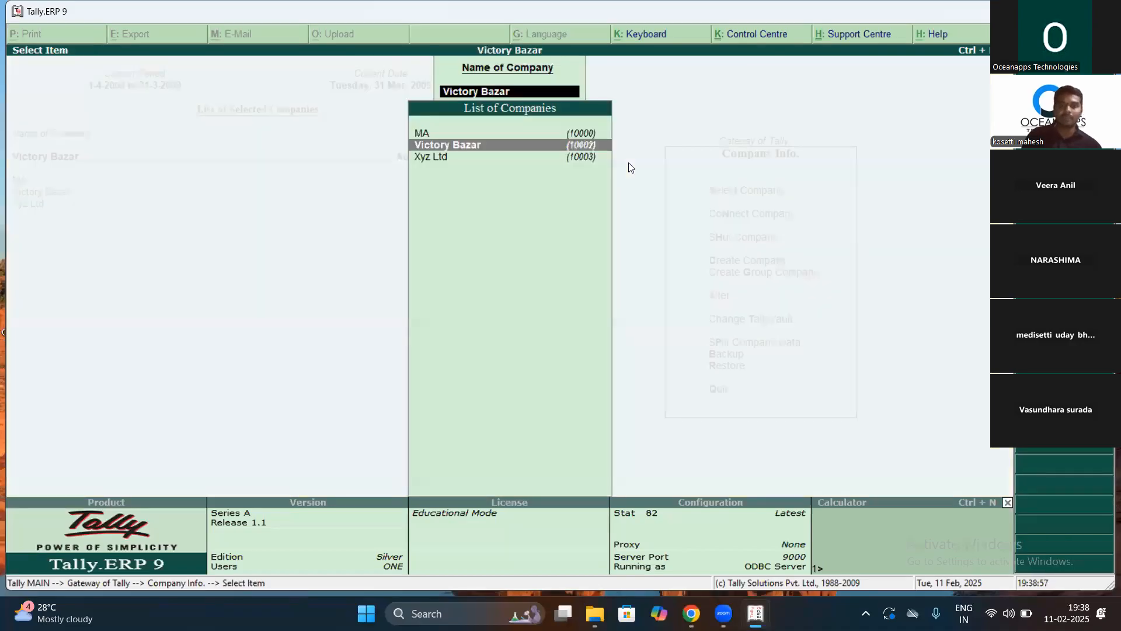
key("Return")
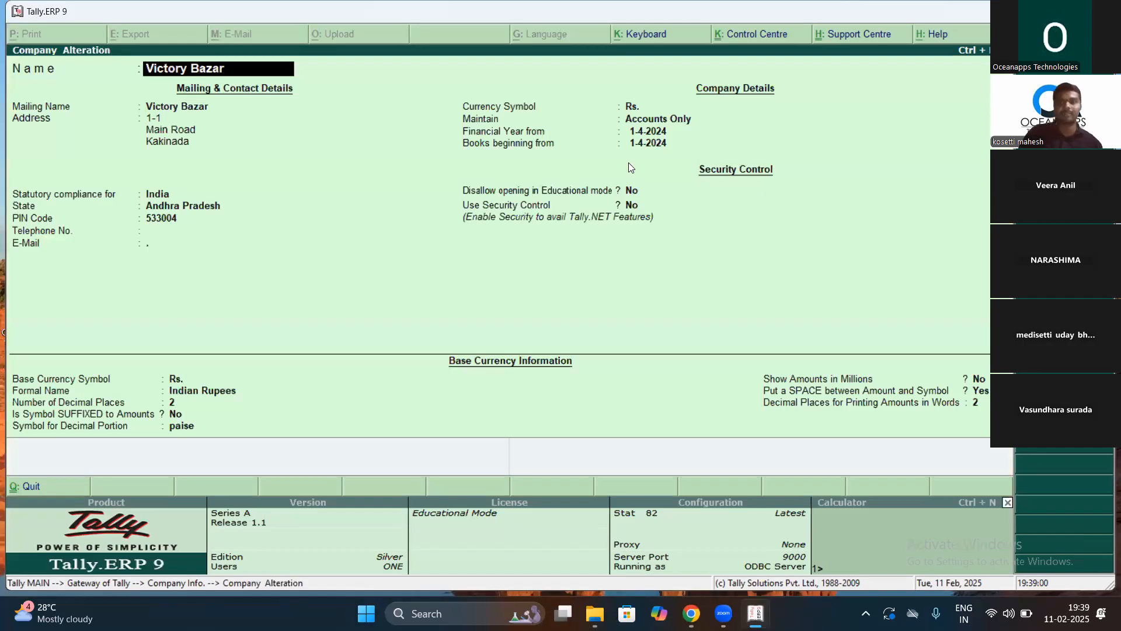
Step: Delete Victory Bazar with Alt+D, answering Yes to both confirmations
key("alt+d")
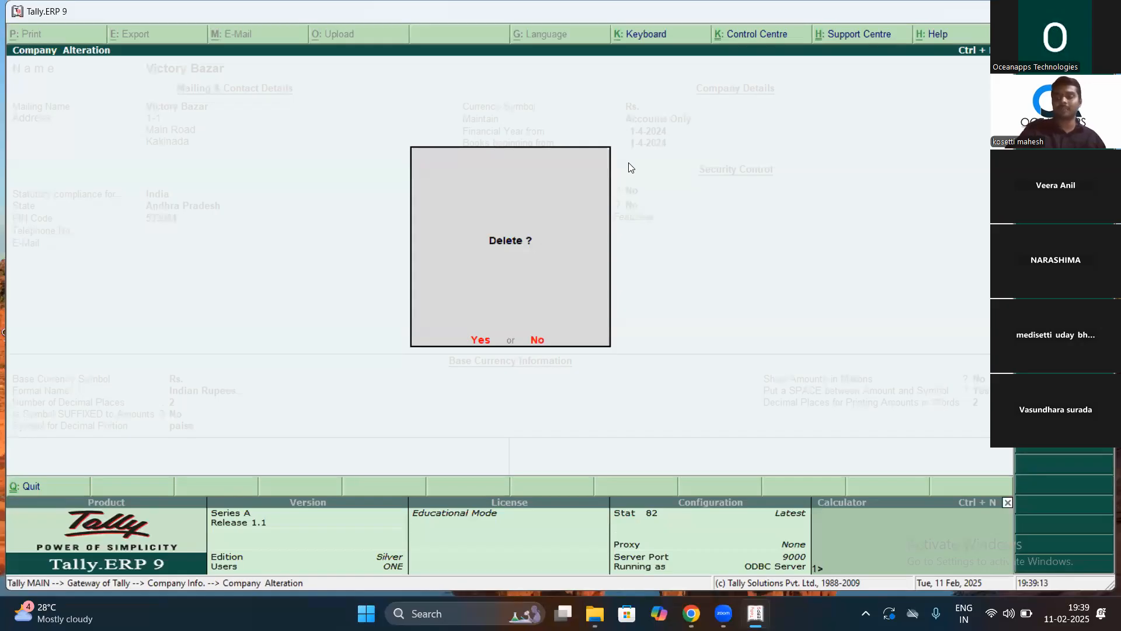
key("y")
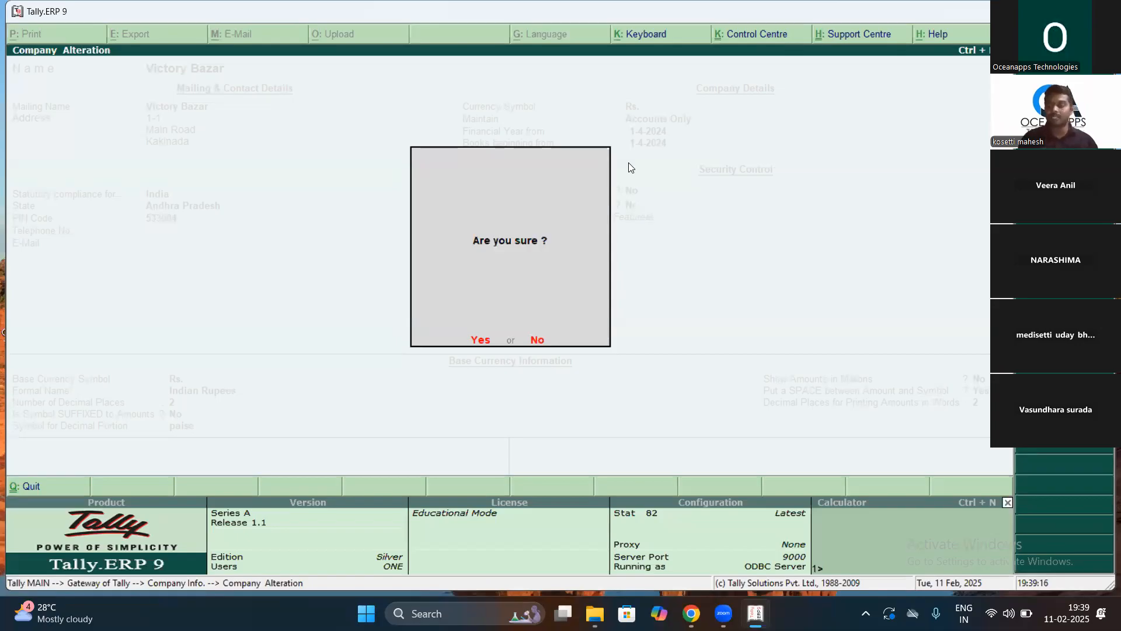
key("y")
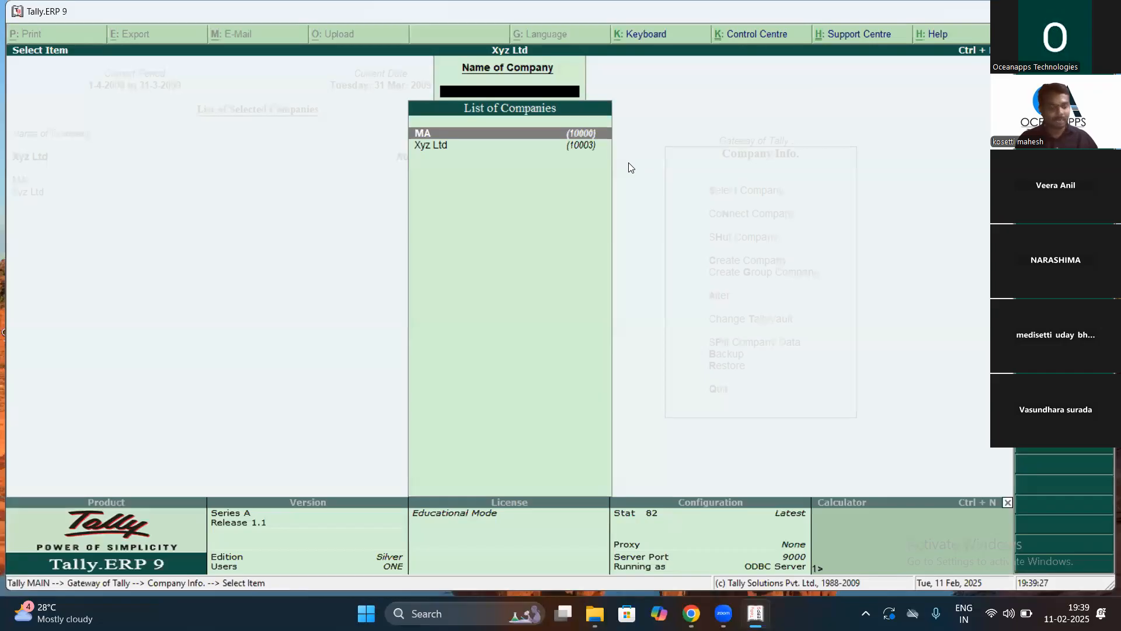
Step: Close the company list and go back to the Gateway of Tally with MA and Xyz Ltd loaded
key("Return")
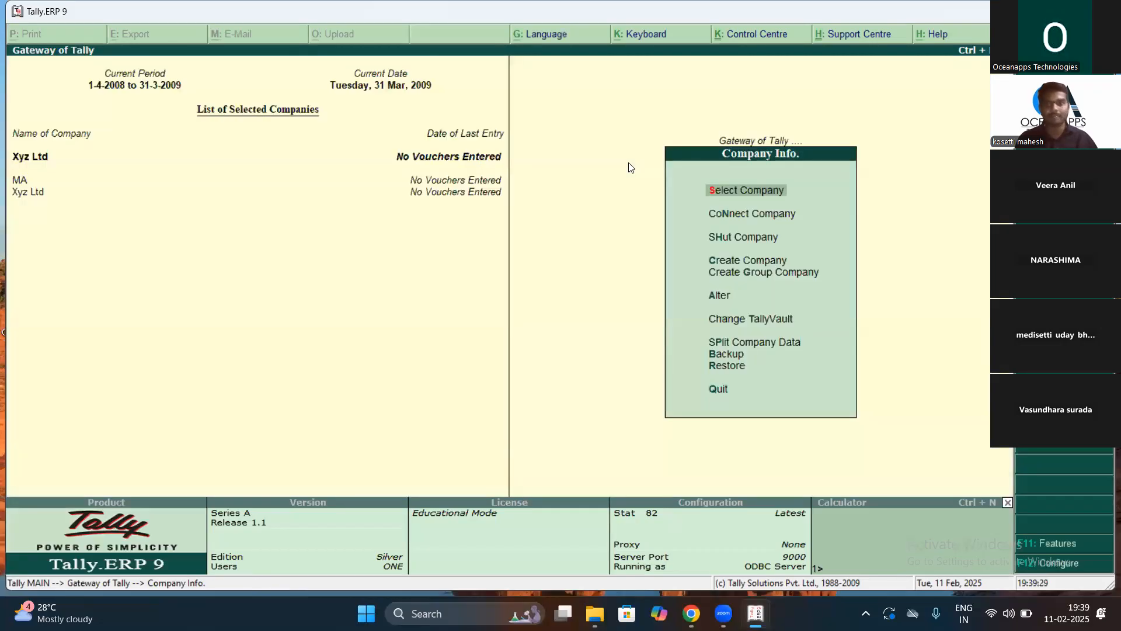
key("Escape")
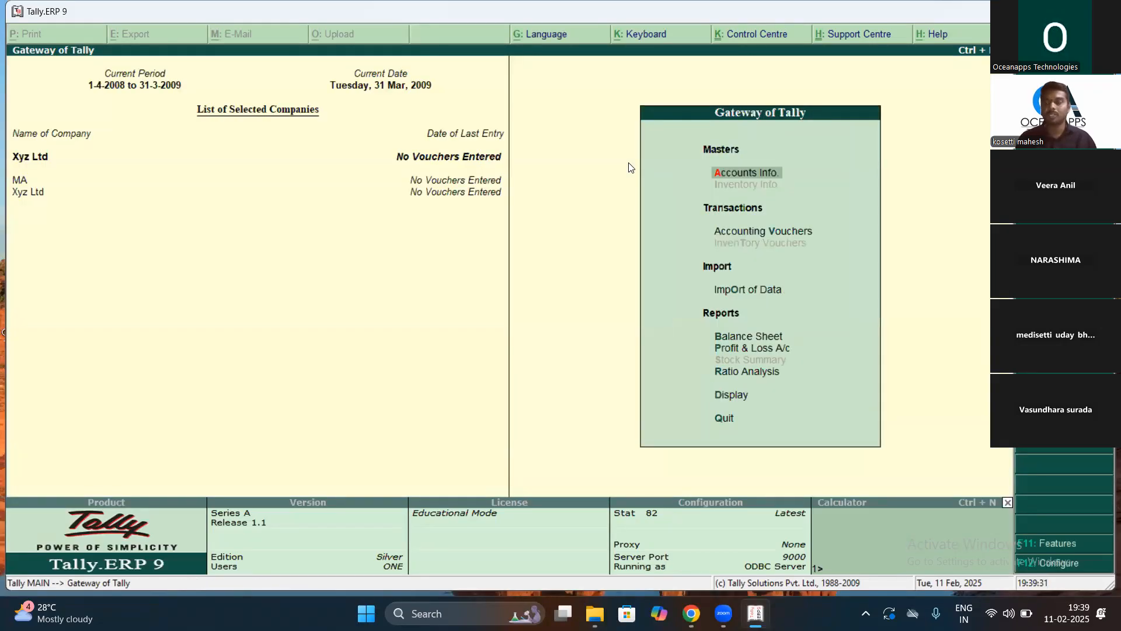